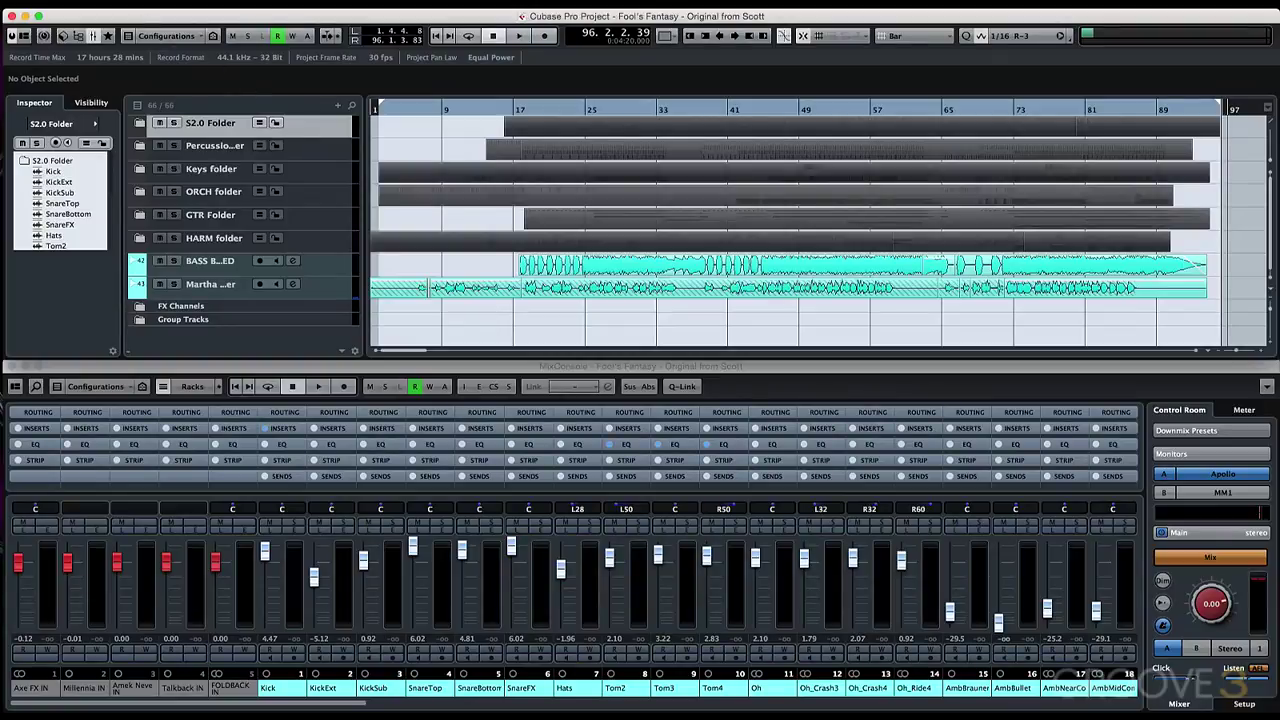
- Save a copy as 'Fool's Fantasy - Brock Mix', replacing 'Original from Scott' with 'Brock Mix'
{"action": "left_click", "coordinate": [122, 100]}
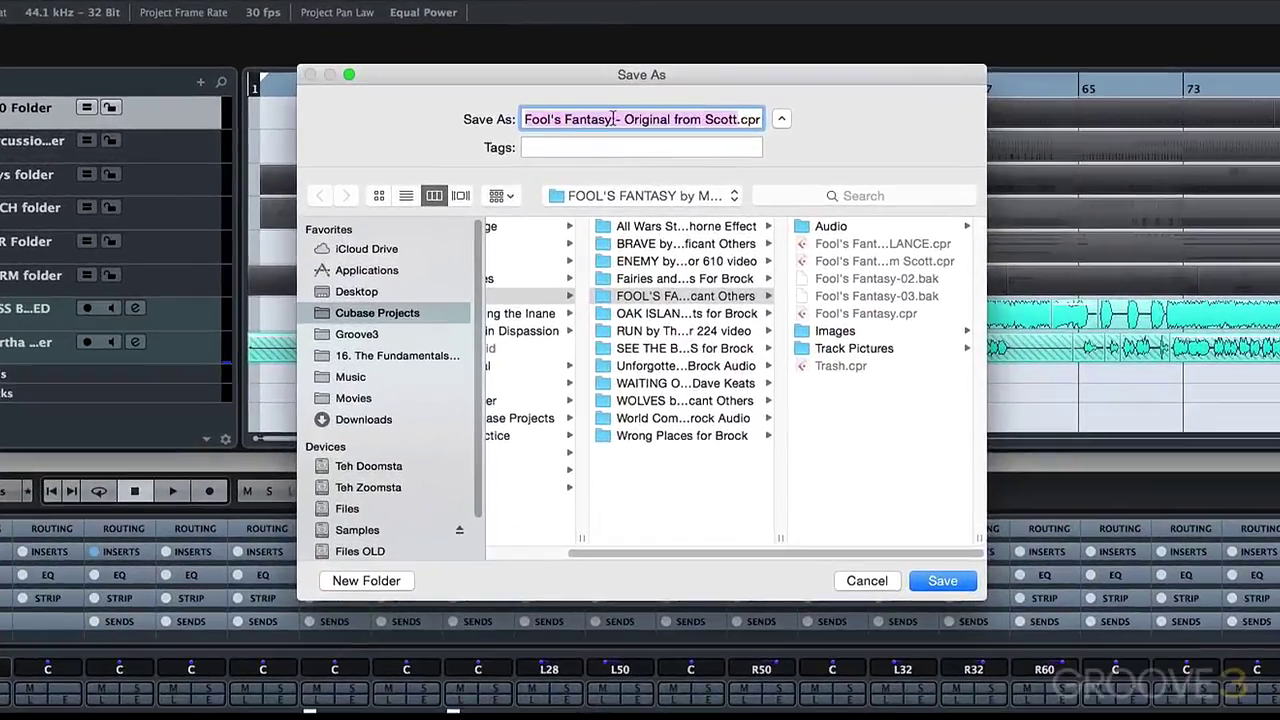
{"action": "left_click", "coordinate": [614, 119]}
{"action": "left_click_drag", "start_coordinate": [624, 119], "coordinate": [736, 119]}
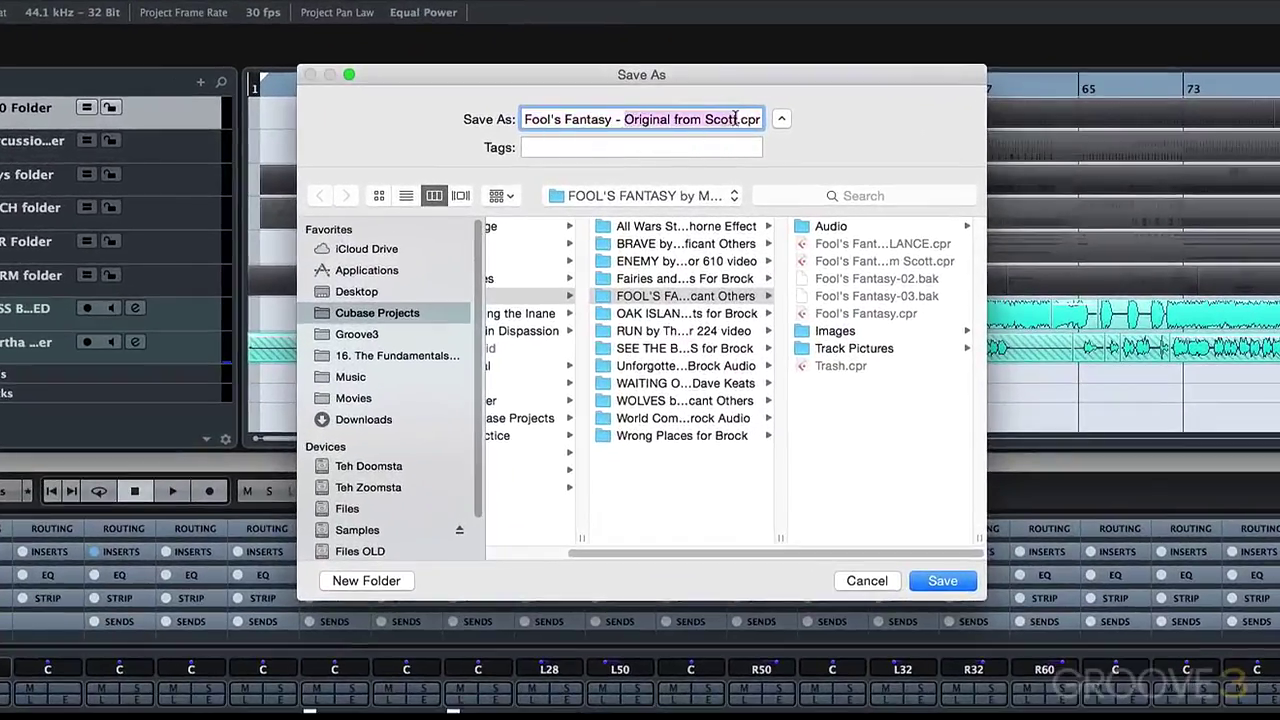
{"action": "type", "text": "Brock Mix"}
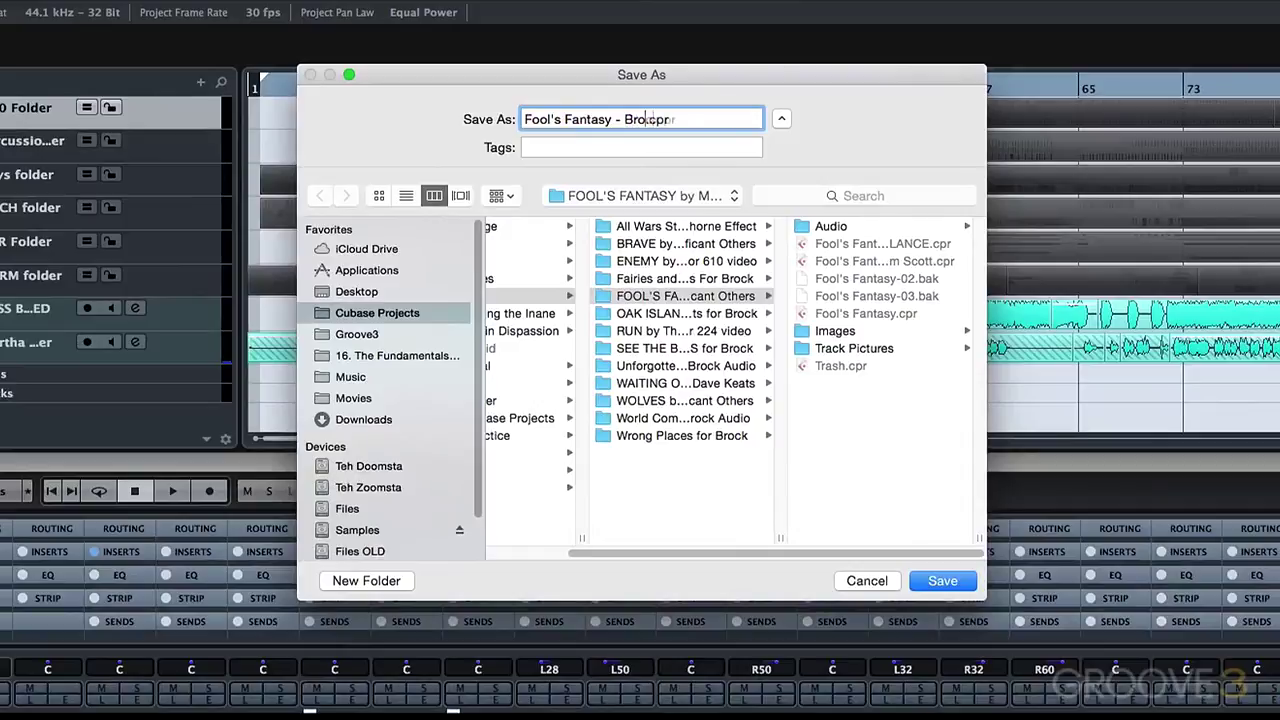
{"action": "left_click", "coordinate": [938, 580]}
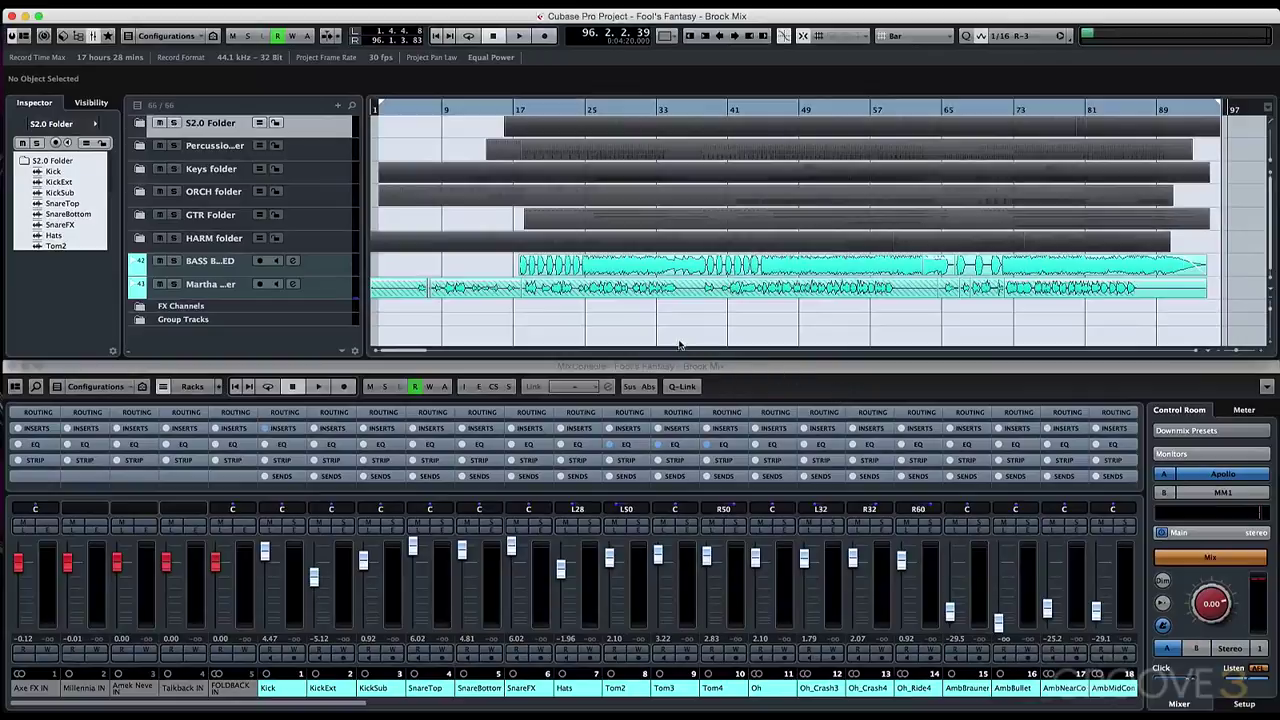
{"action": "left_click", "coordinate": [306, 154]}
{"action": "left_click", "coordinate": [309, 177]}
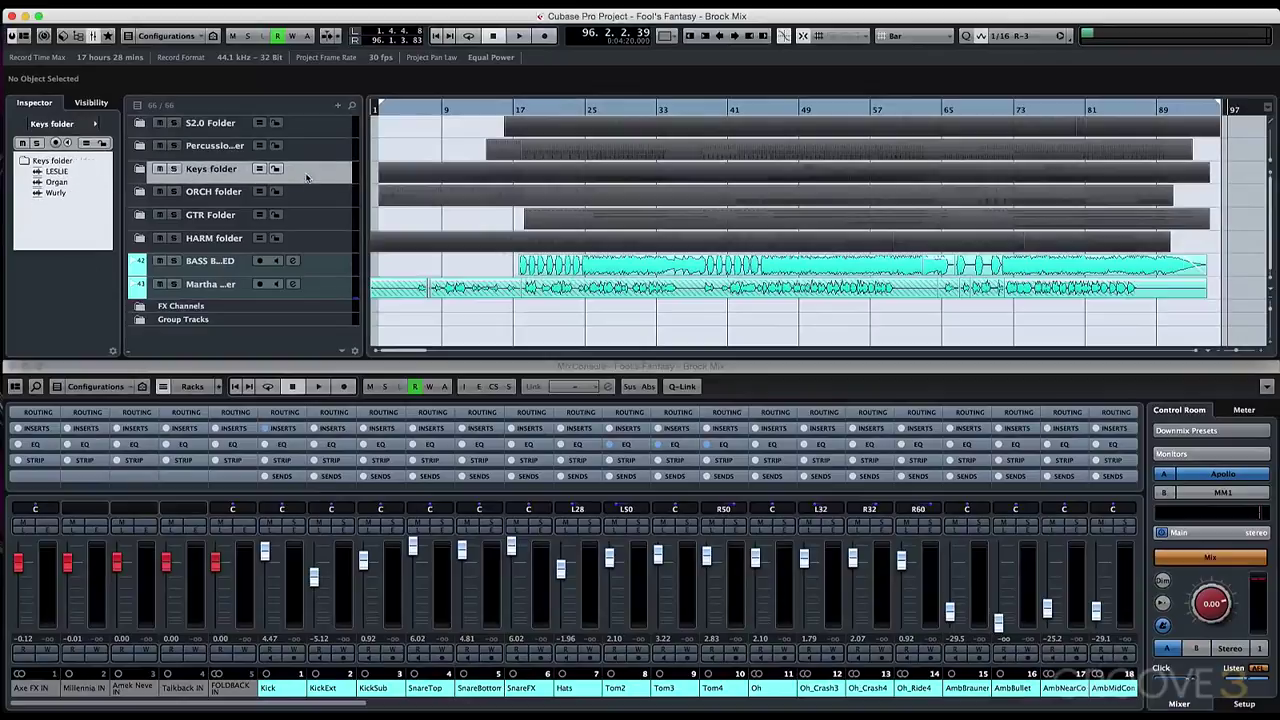
{"action": "left_click", "coordinate": [307, 199], "text": "shift"}
{"action": "left_click", "coordinate": [306, 199]}
{"action": "left_click", "coordinate": [309, 218]}
{"action": "left_click", "coordinate": [309, 241]}
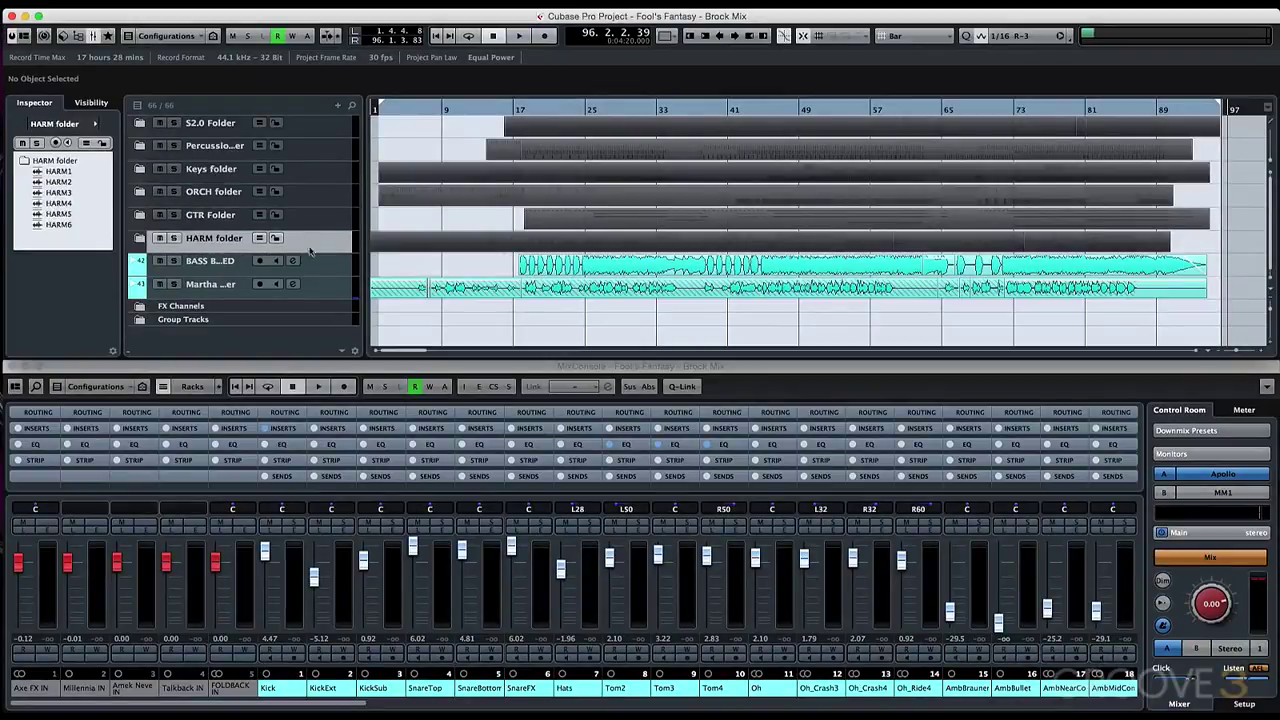
{"action": "left_click", "coordinate": [314, 265]}
{"action": "left_click", "coordinate": [320, 284]}
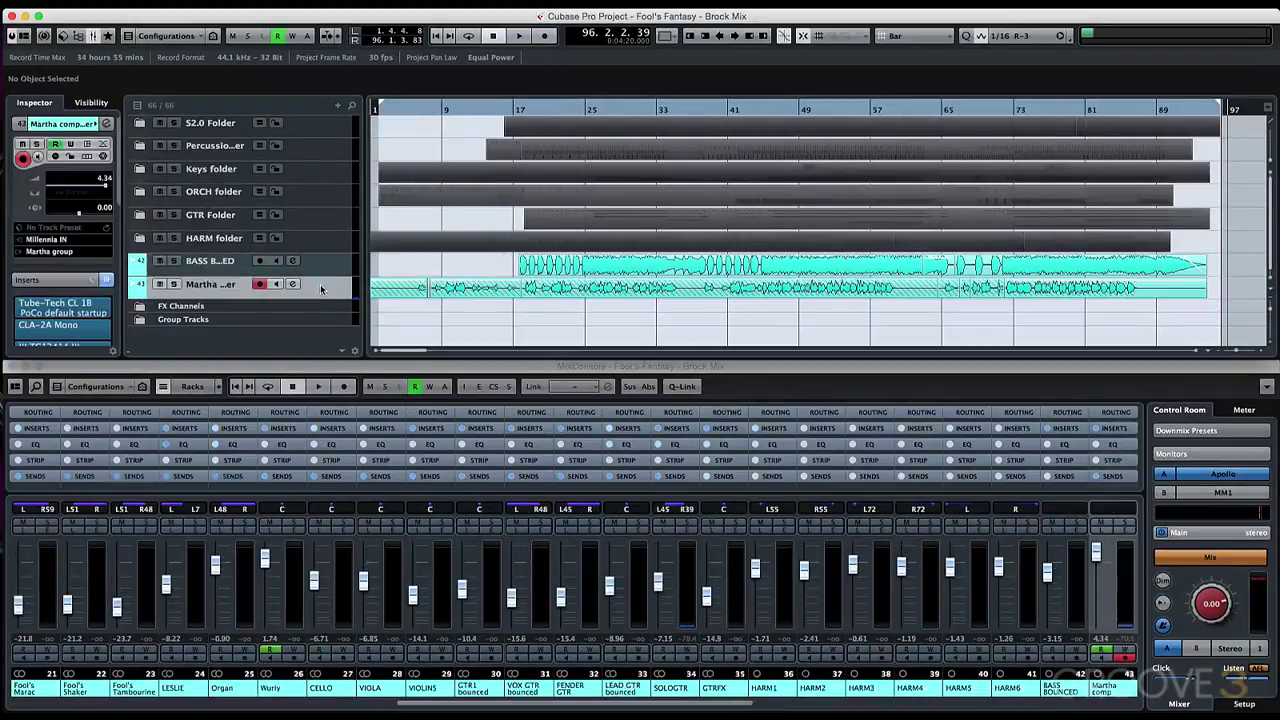
{"action": "left_click", "coordinate": [310, 134]}
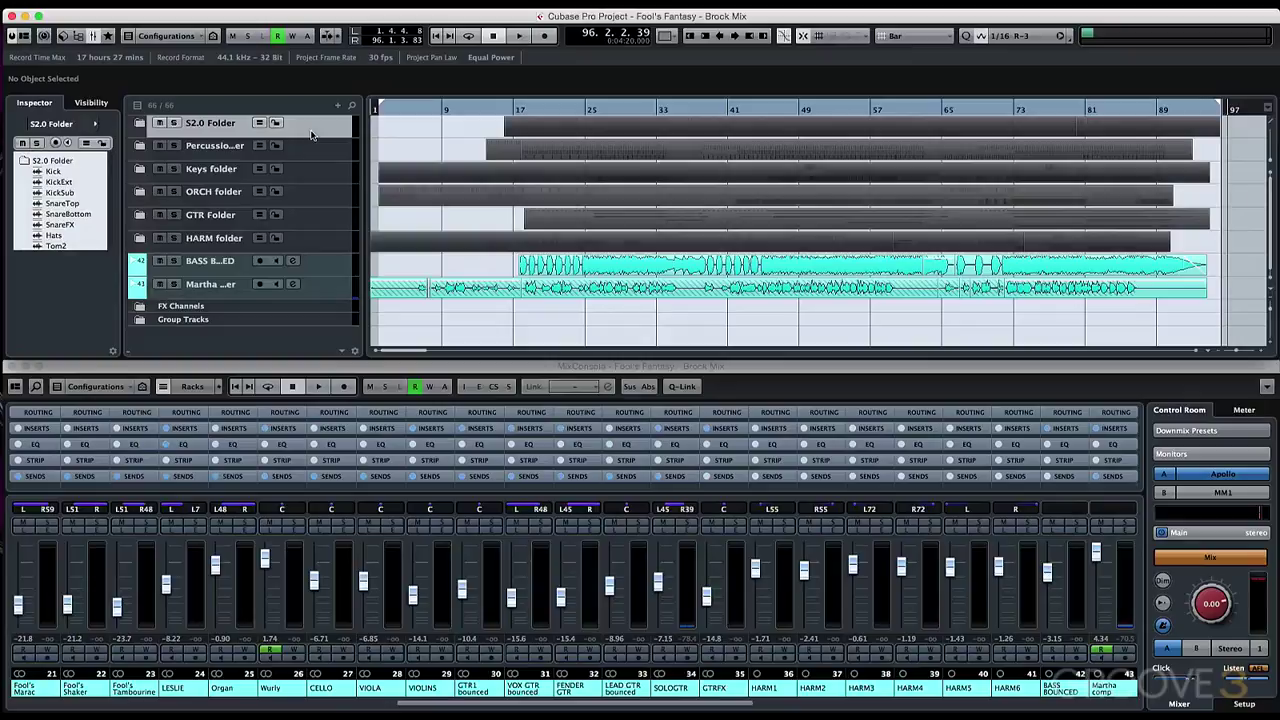
- Open VST Connections with F4 and review the input, output and studio buses
{"action": "key", "text": "F4"}
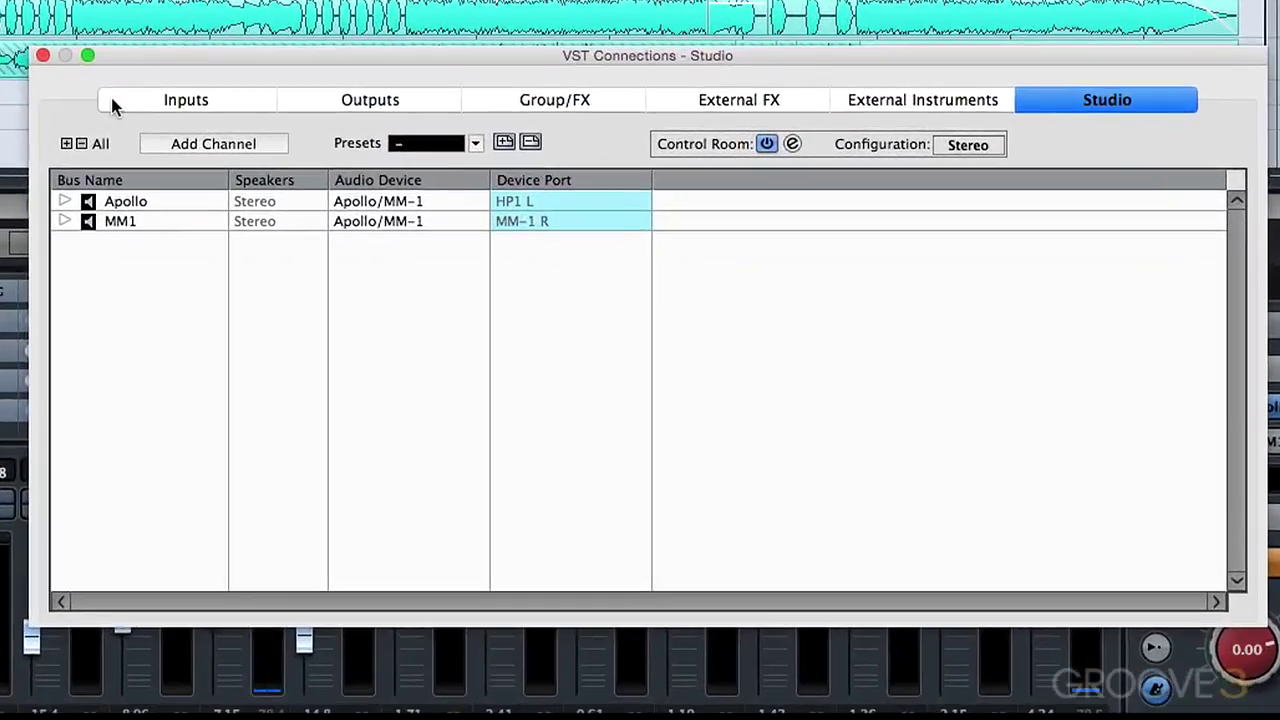
{"action": "left_click", "coordinate": [621, 311]}
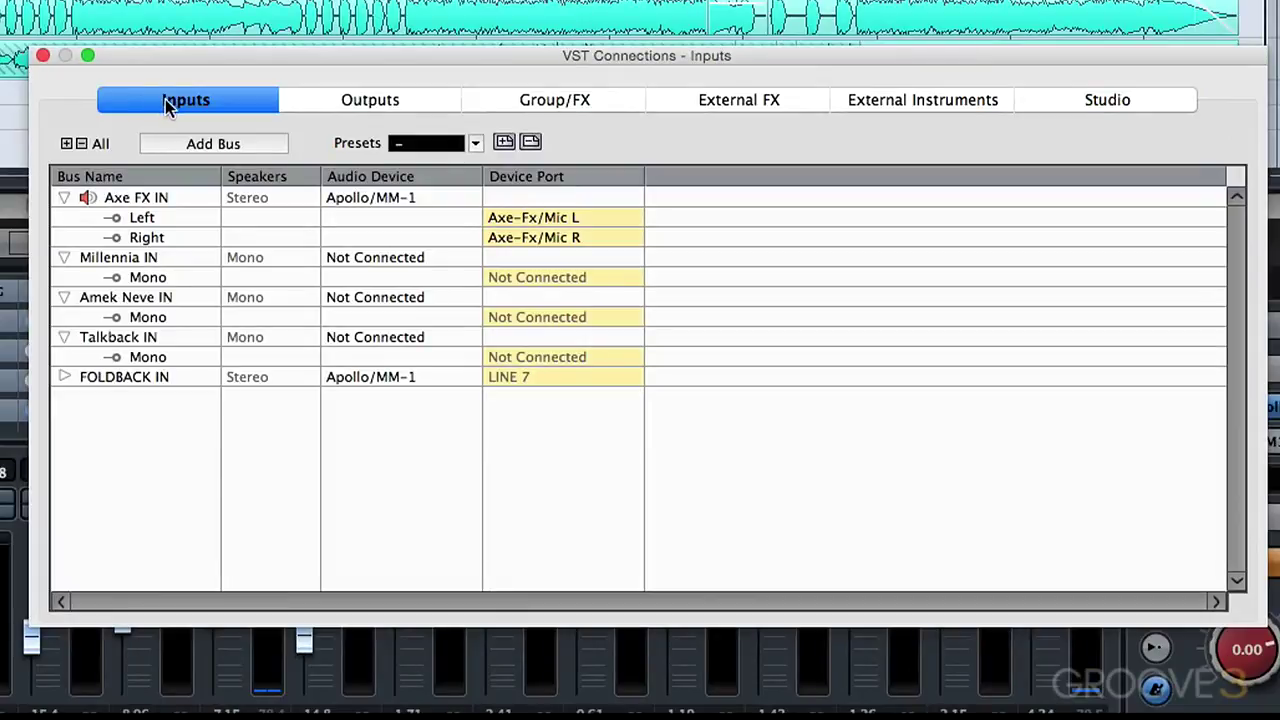
{"action": "left_click", "coordinate": [392, 112]}
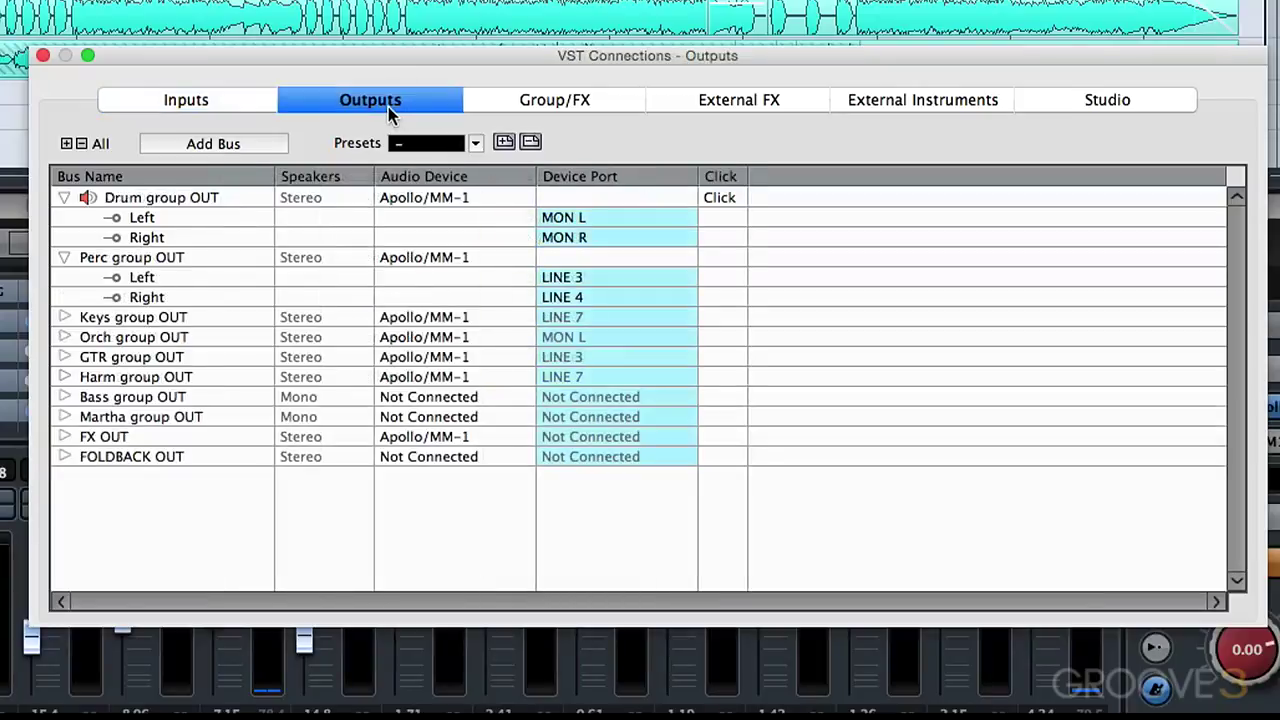
{"action": "left_click", "coordinate": [1090, 108]}
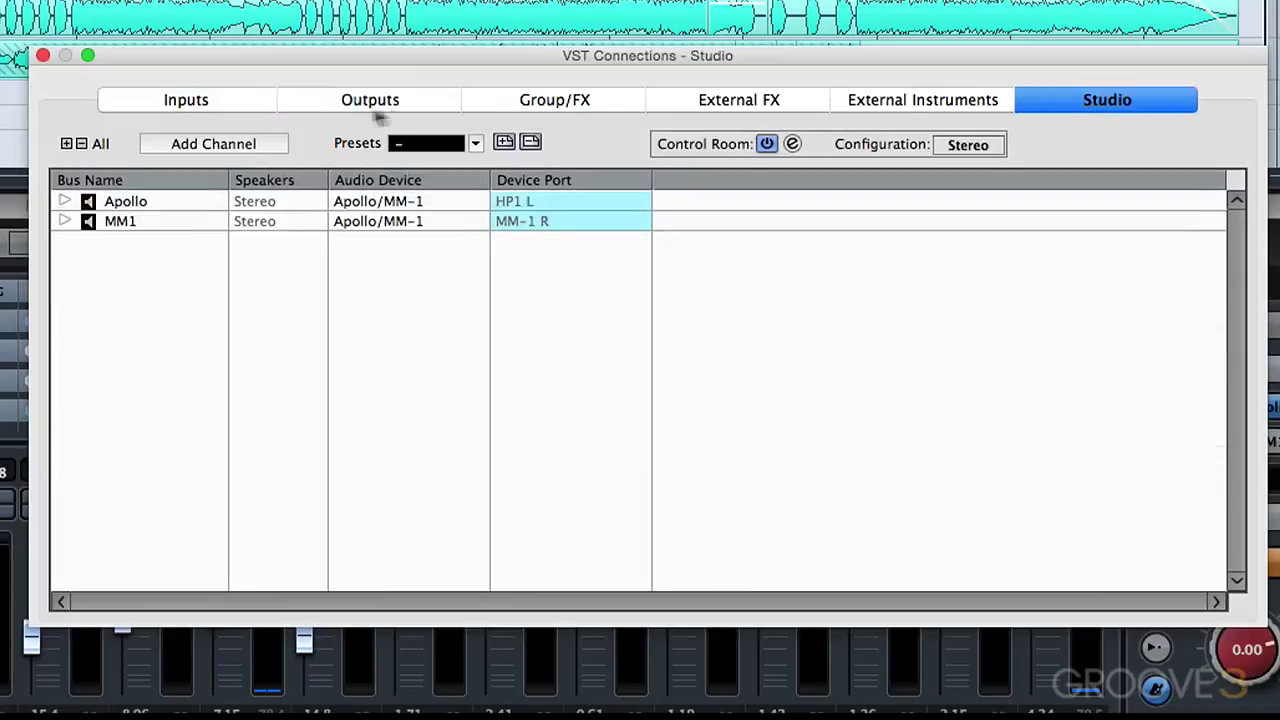
{"action": "left_click", "coordinate": [206, 101]}
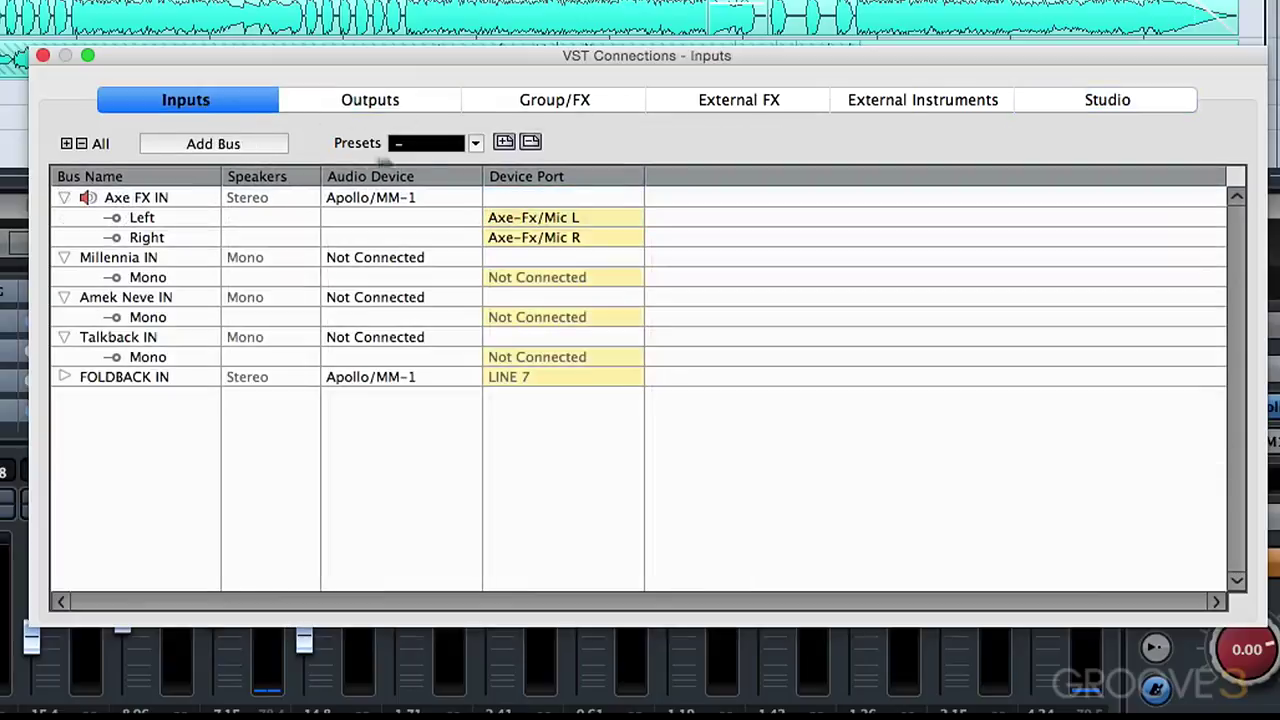
- Apply the Apollo/MM-1 preset to the inputs, outputs and studio buses, then close the window
{"action": "left_click", "coordinate": [423, 144]}
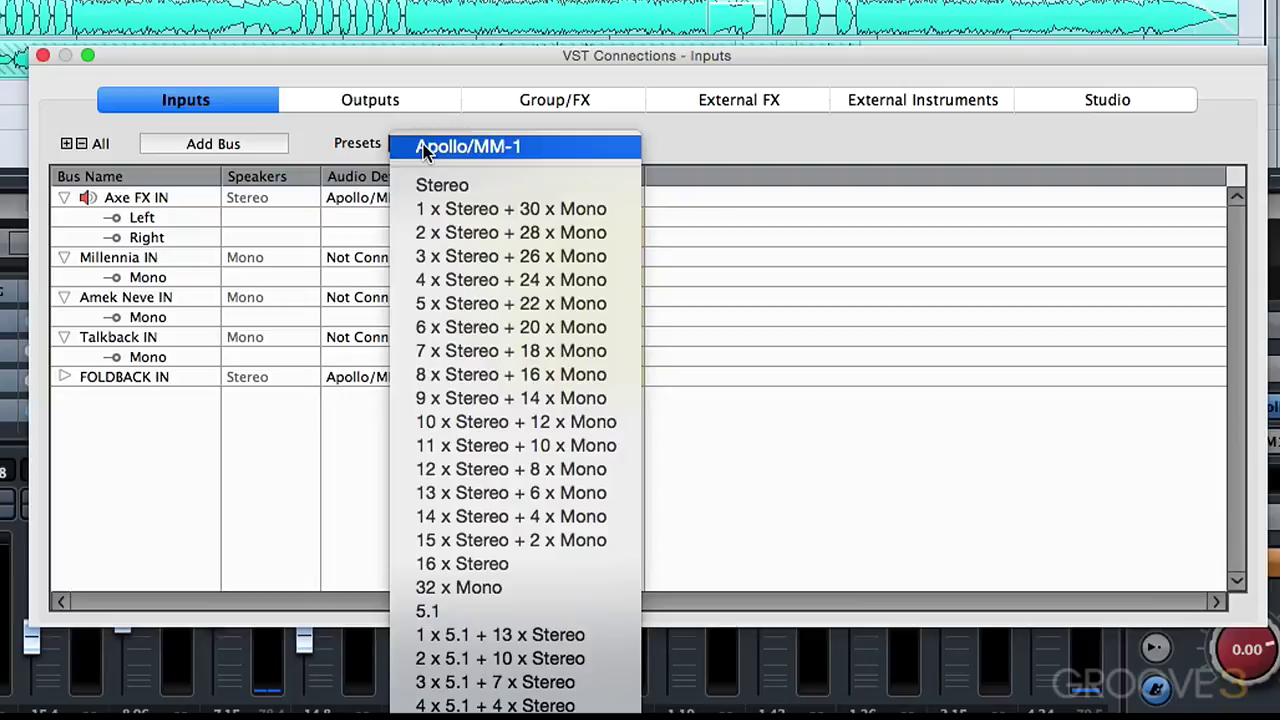
{"action": "left_click", "coordinate": [423, 146]}
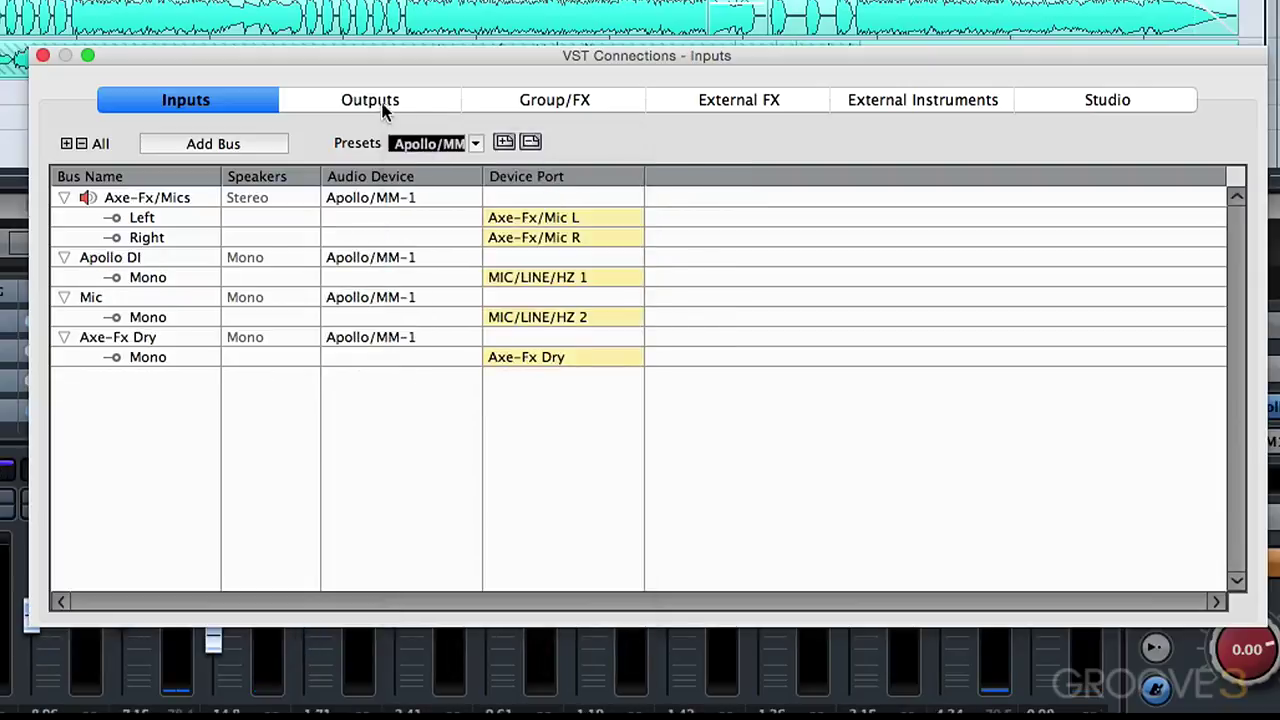
{"action": "left_click", "coordinate": [386, 106]}
{"action": "left_click", "coordinate": [413, 146]}
{"action": "left_click", "coordinate": [412, 146]}
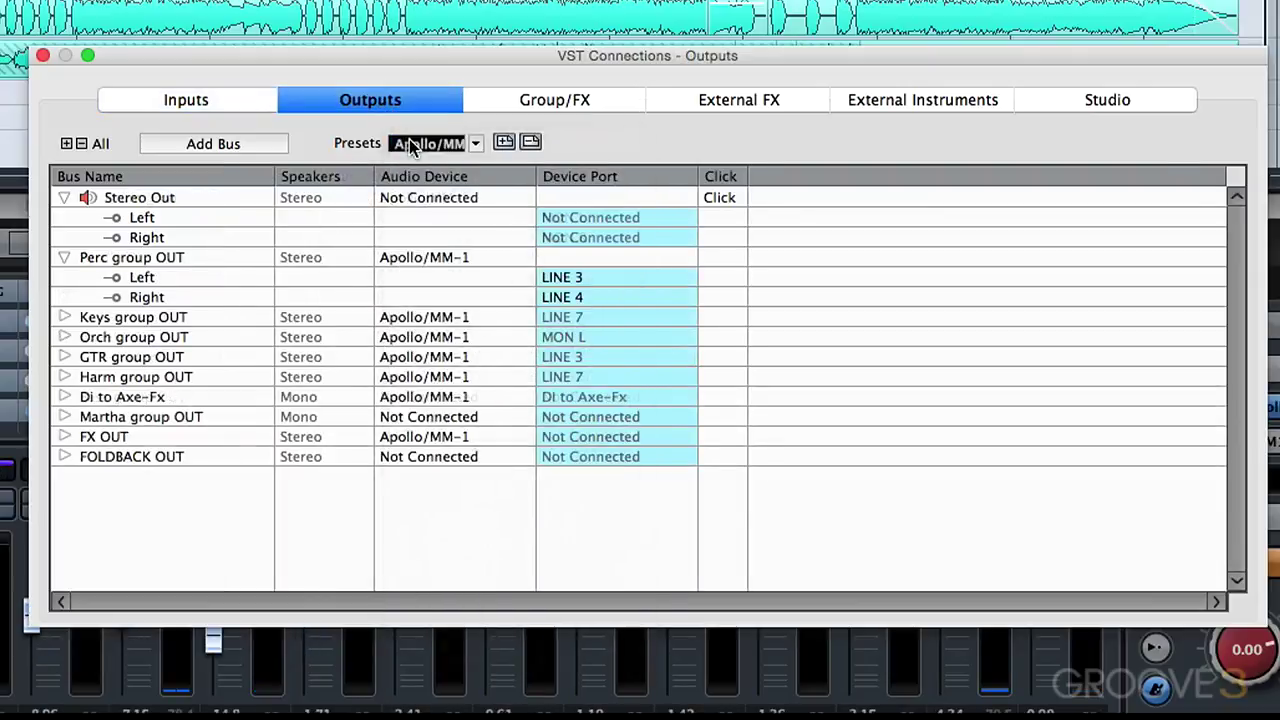
{"action": "left_click", "coordinate": [1099, 104]}
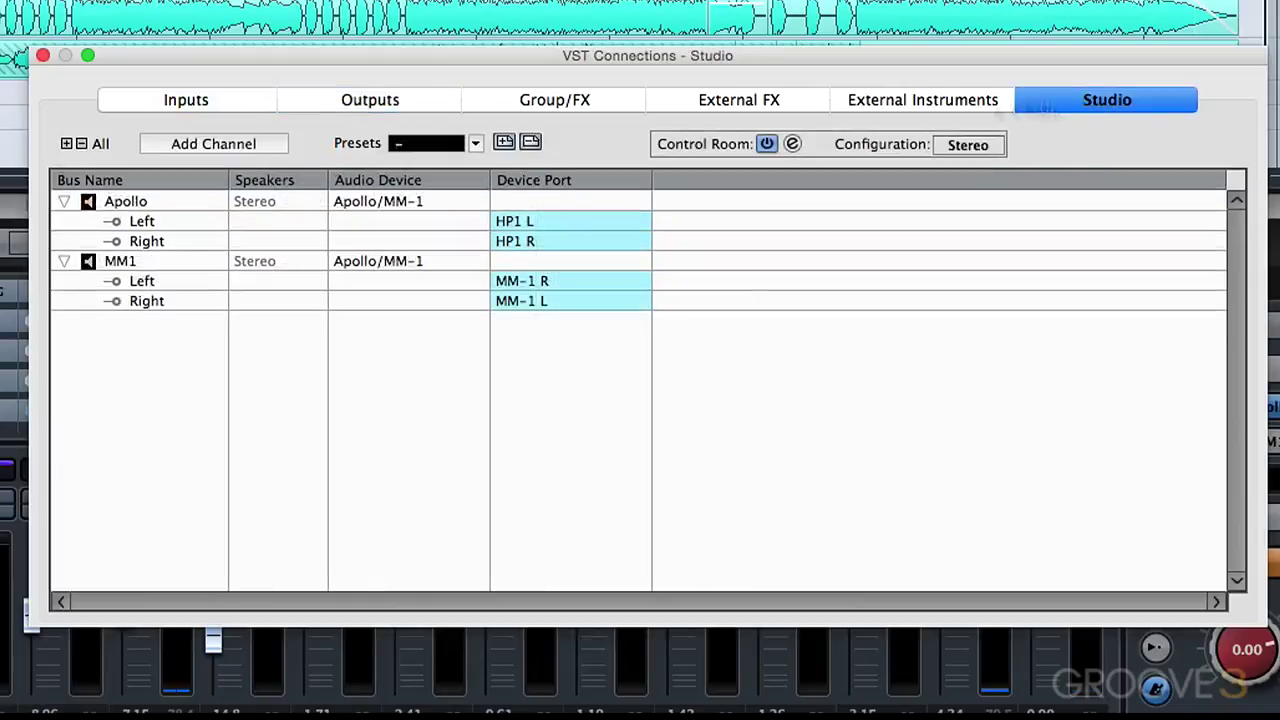
{"action": "left_click", "coordinate": [402, 146]}
{"action": "left_click", "coordinate": [400, 143]}
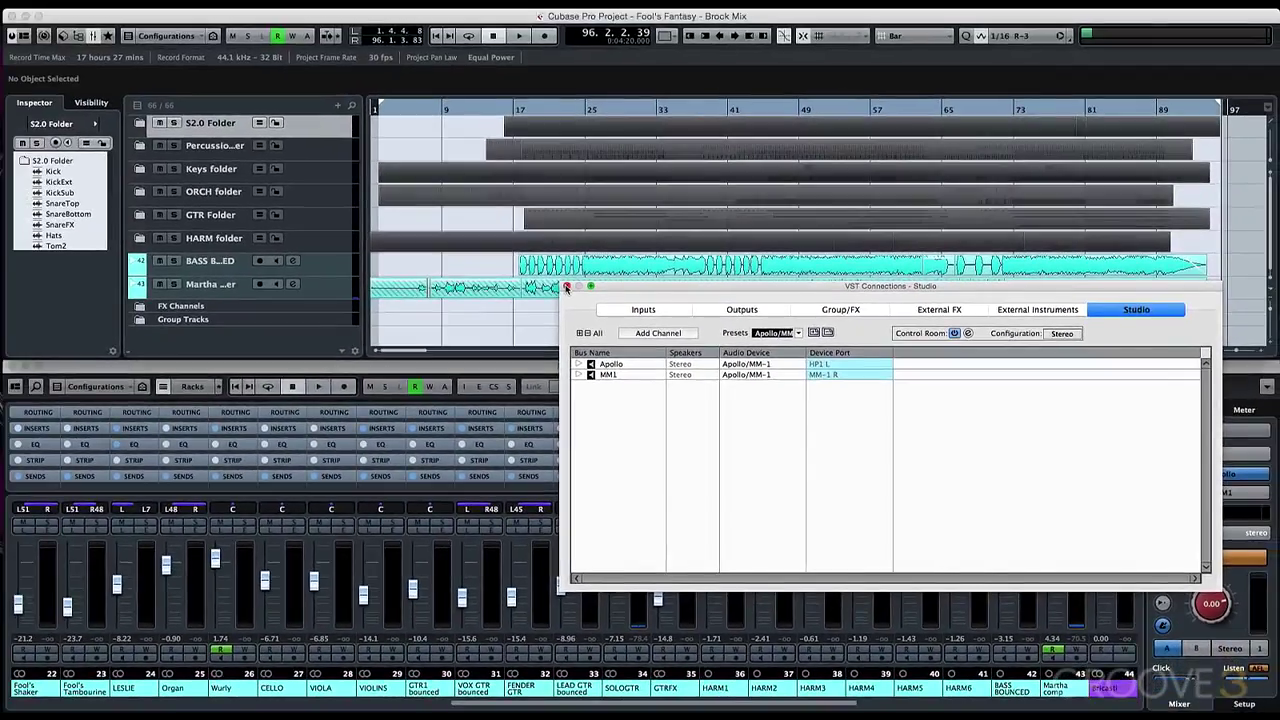
{"action": "left_click", "coordinate": [42, 57]}
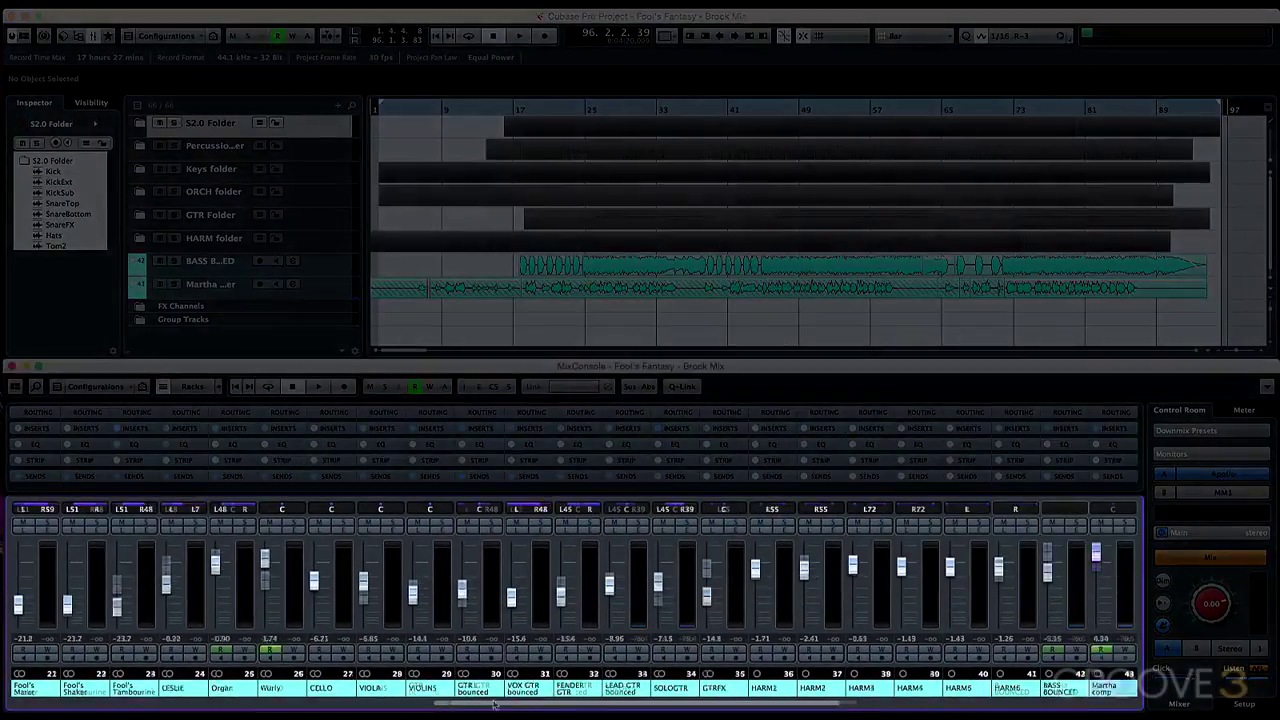
- Scroll the MixConsole across the FX and group channels, then bring up the track colour menu
{"action": "left_click_drag", "start_coordinate": [546, 702], "coordinate": [870, 703]}
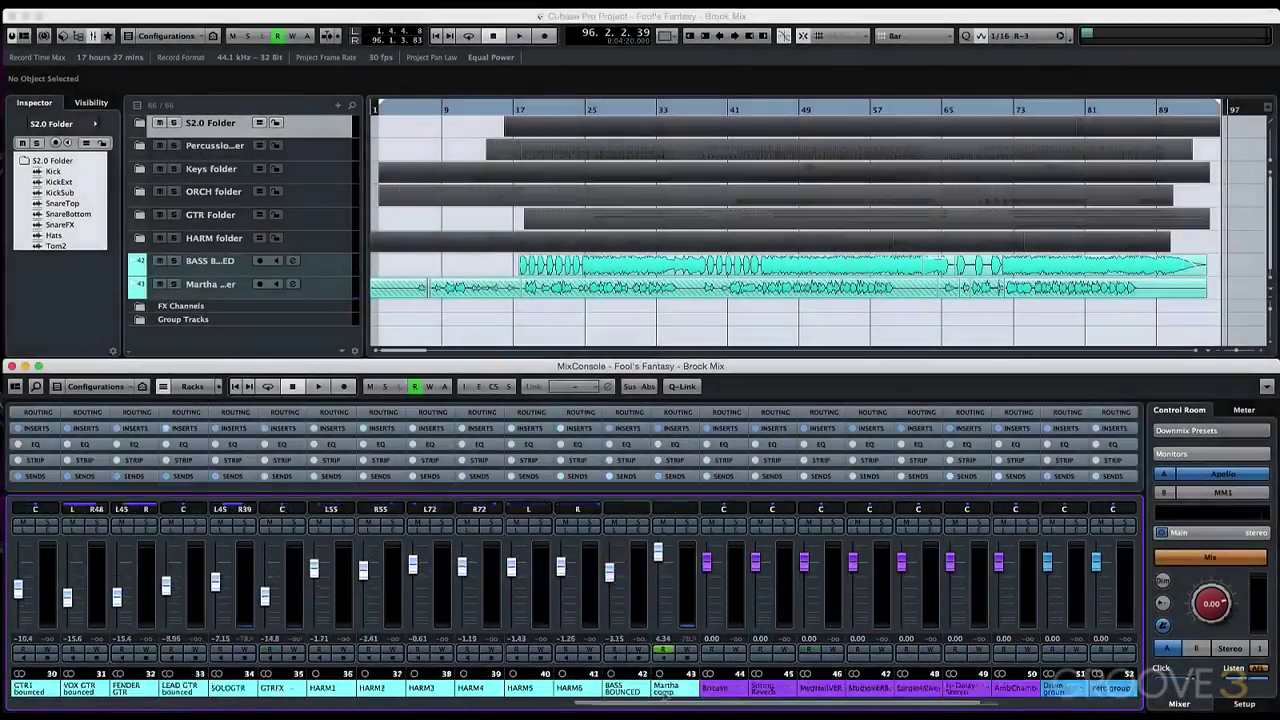
{"action": "left_click_drag", "start_coordinate": [930, 703], "coordinate": [820, 703]}
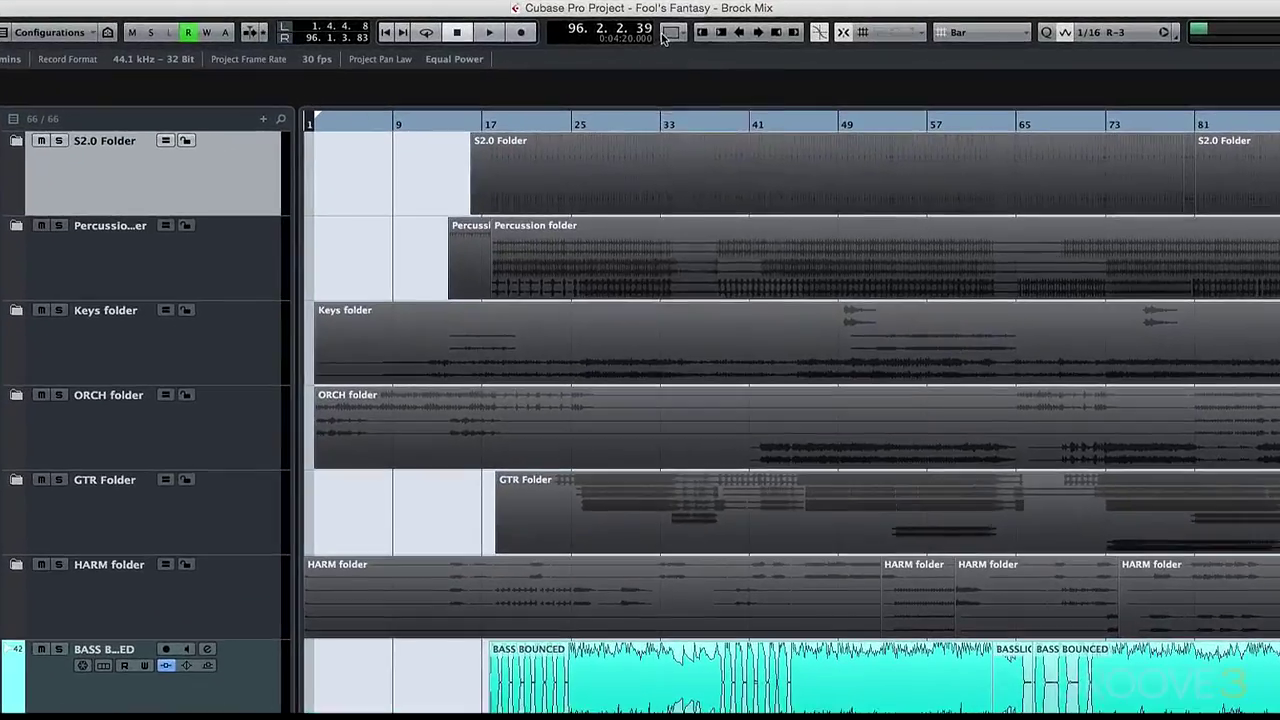
{"action": "left_click", "coordinate": [659, 36]}
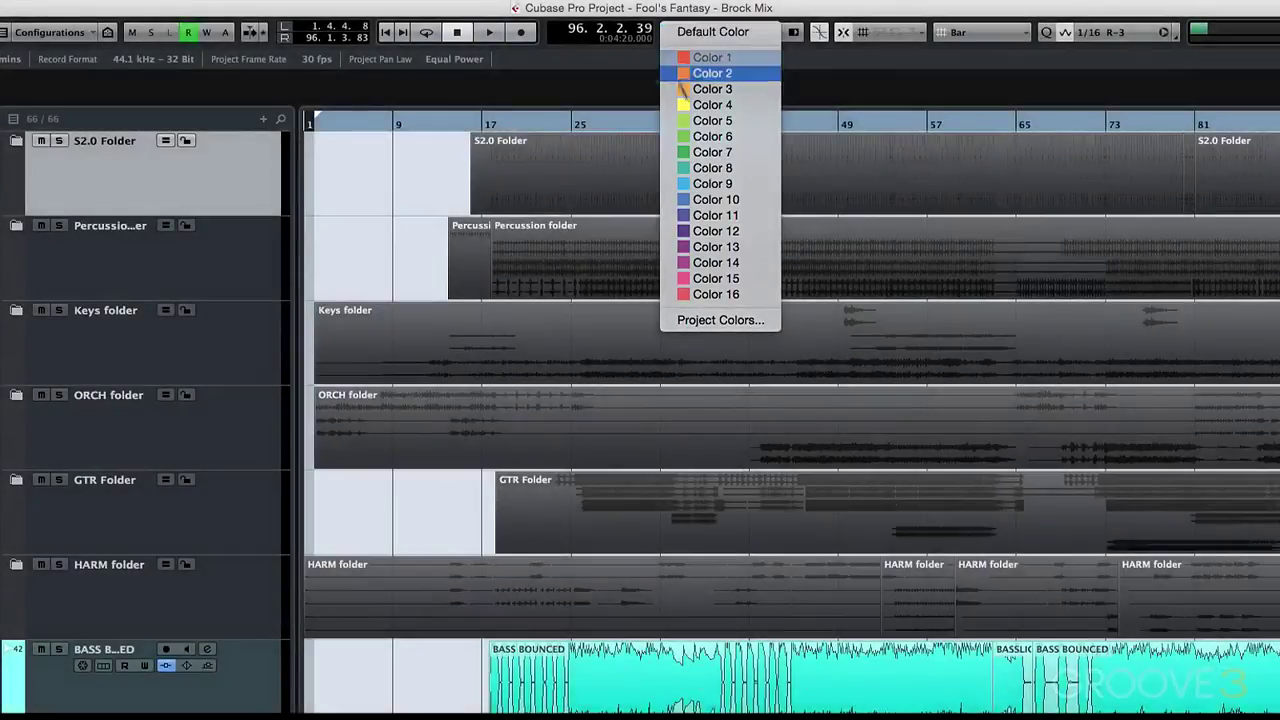
- In Project Colors, restore the default colour set and make Drums a lighter cyan
{"action": "left_click", "coordinate": [728, 320]}
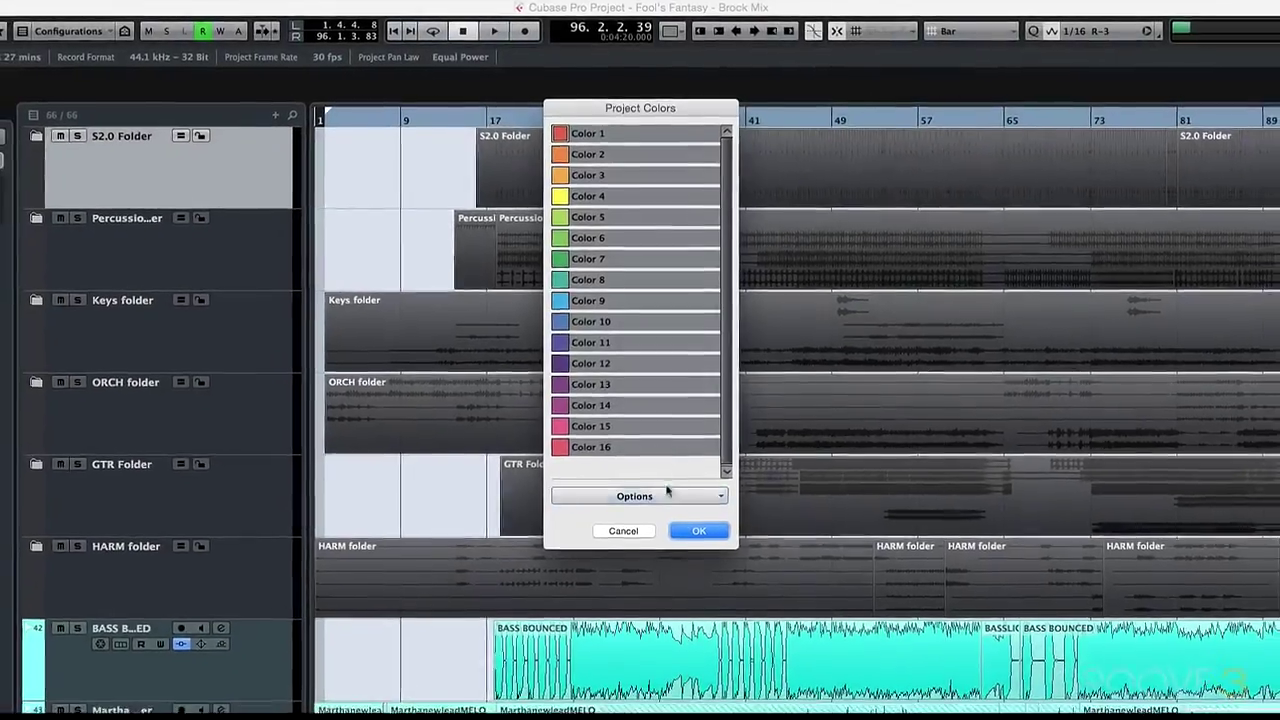
{"action": "left_click", "coordinate": [667, 512]}
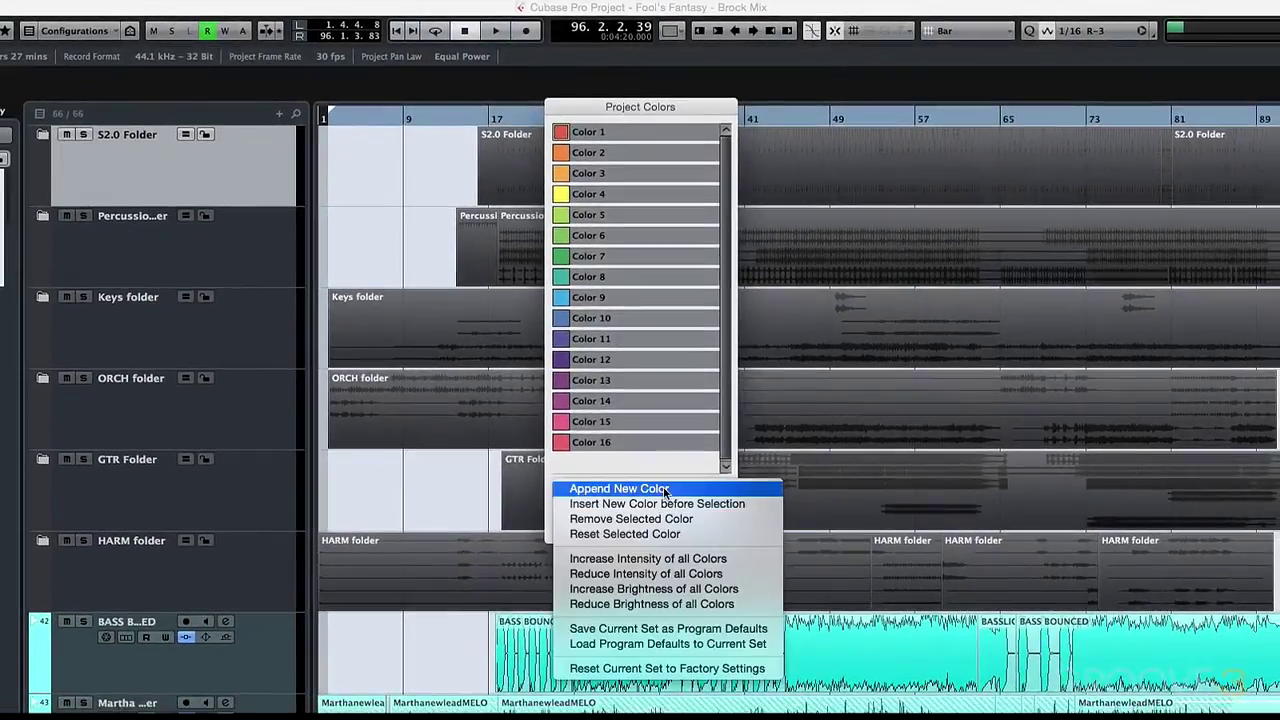
{"action": "left_click", "coordinate": [676, 646]}
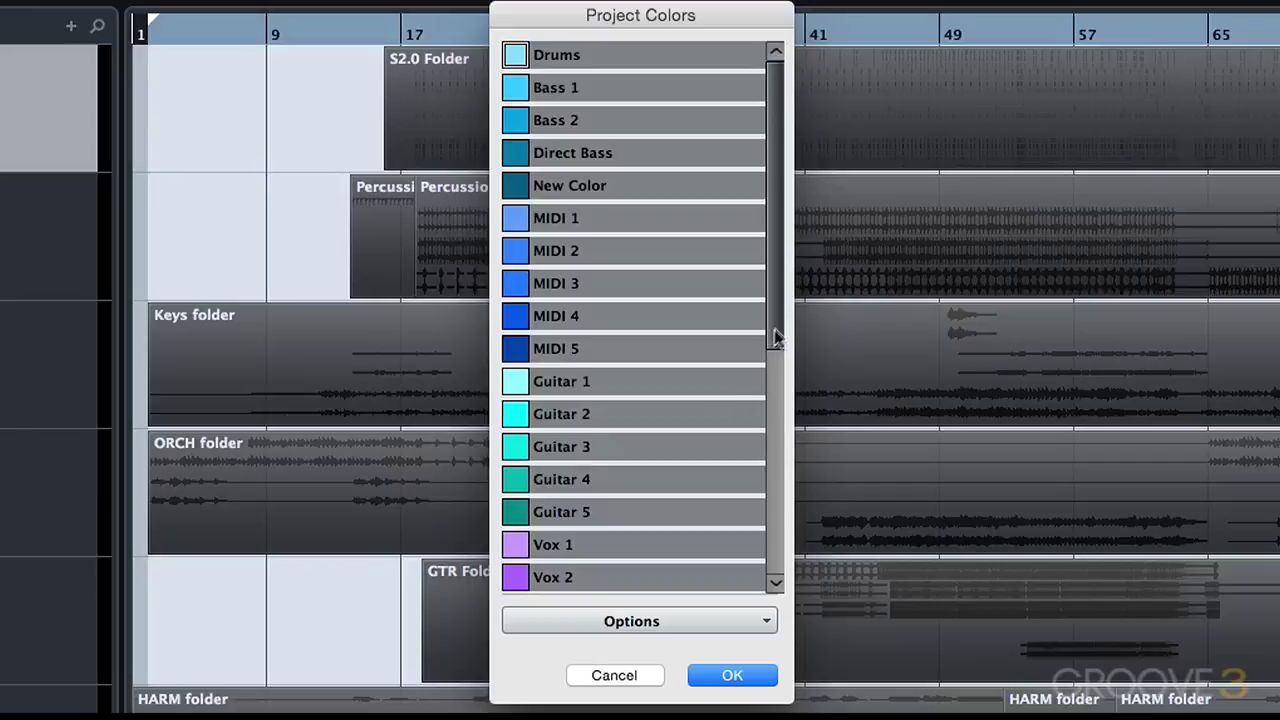
{"action": "left_click_drag", "start_coordinate": [775, 335], "coordinate": [773, 582]}
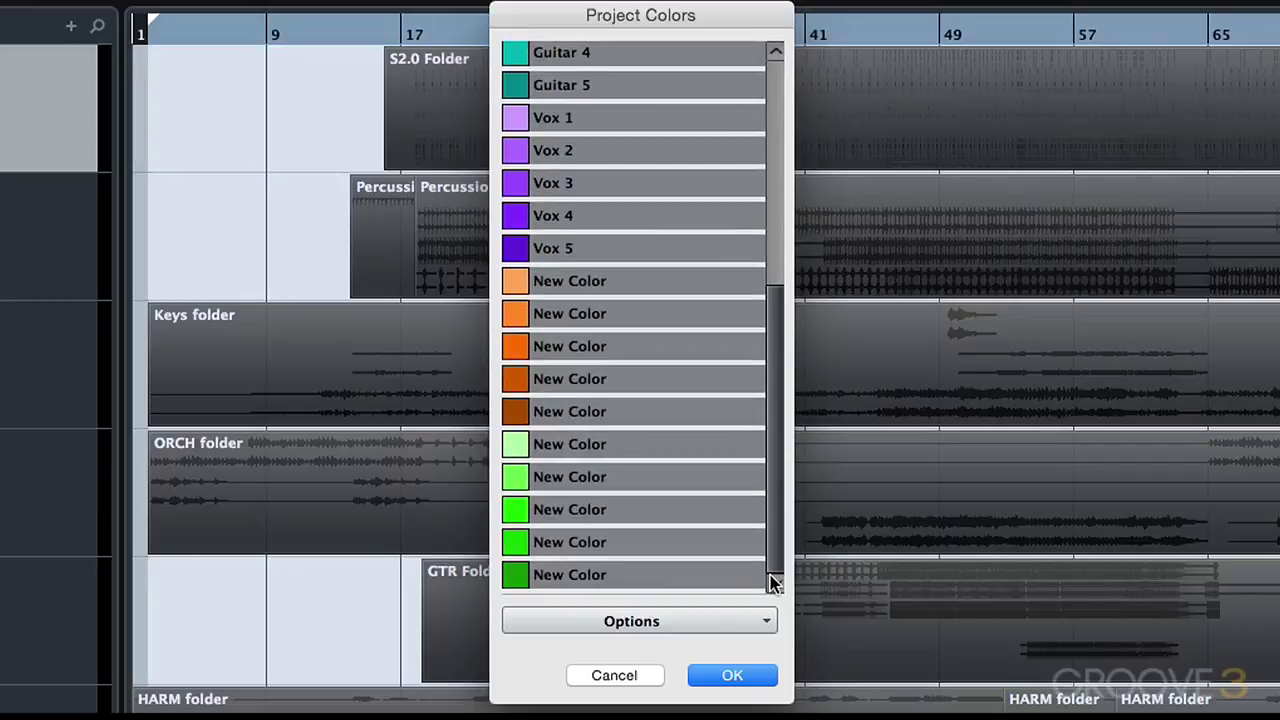
{"action": "left_click_drag", "start_coordinate": [772, 582], "coordinate": [776, 309]}
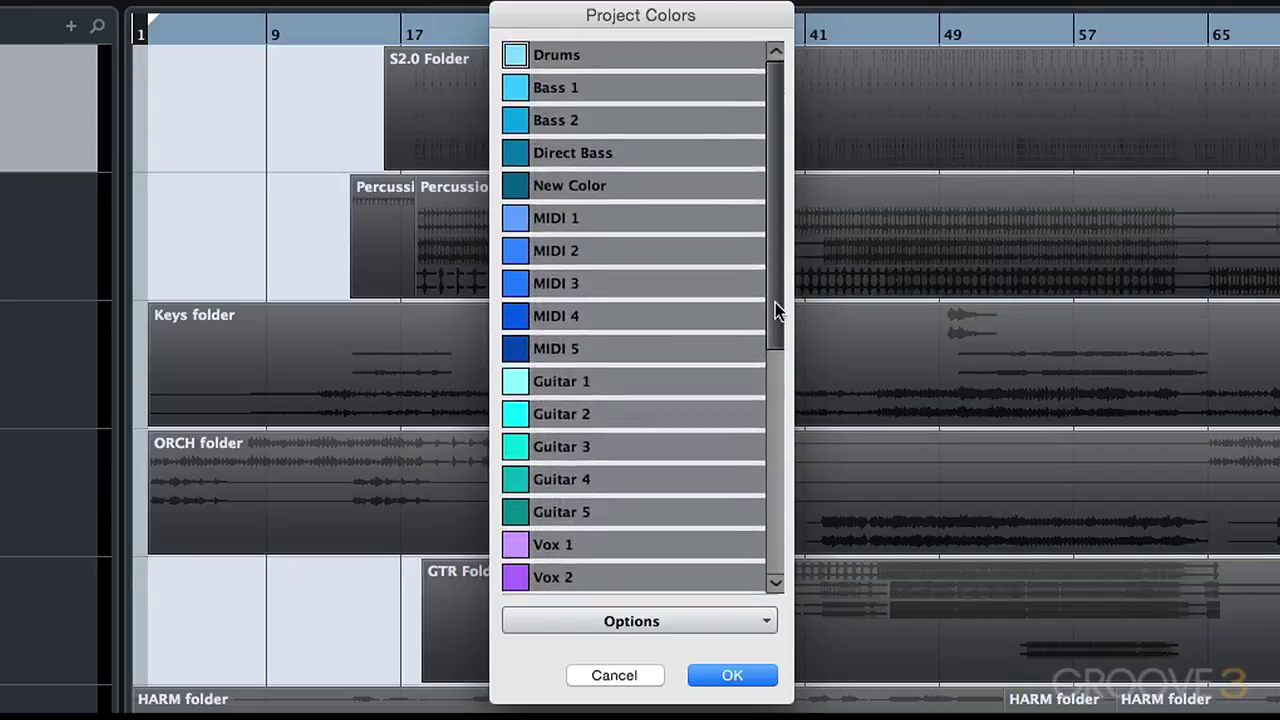
{"action": "left_click", "coordinate": [517, 55]}
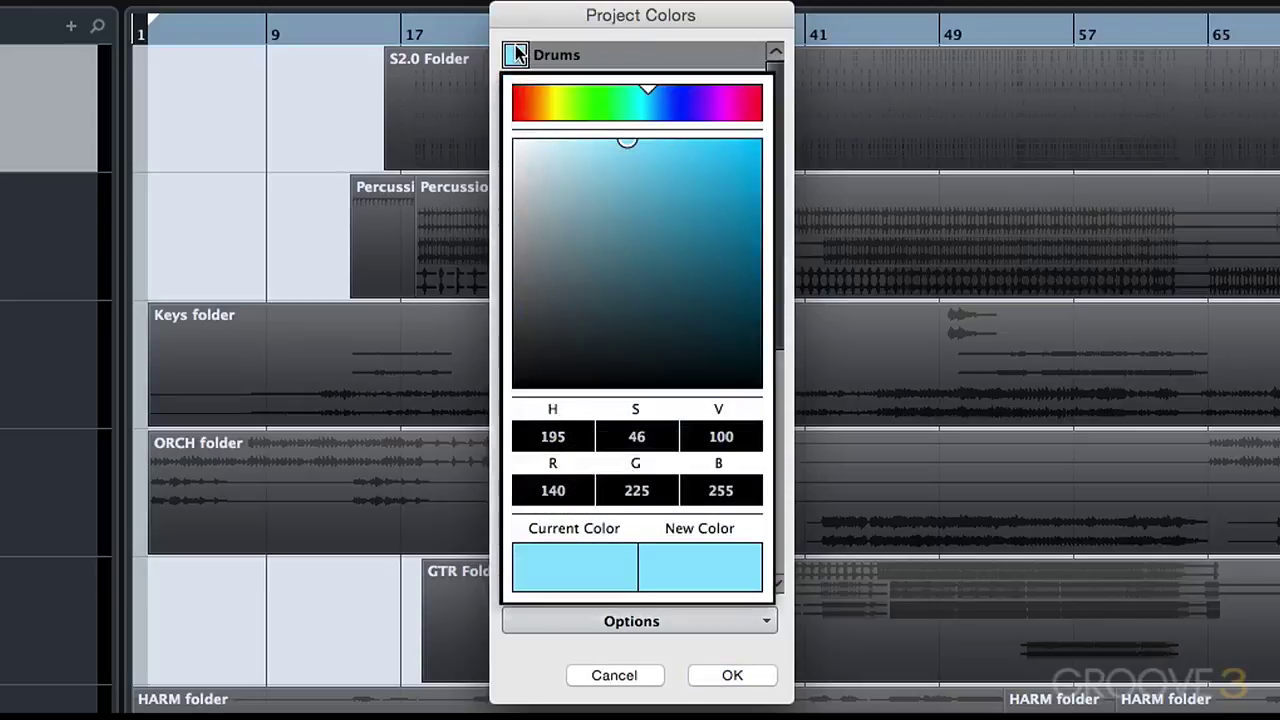
{"action": "left_click", "coordinate": [714, 569]}
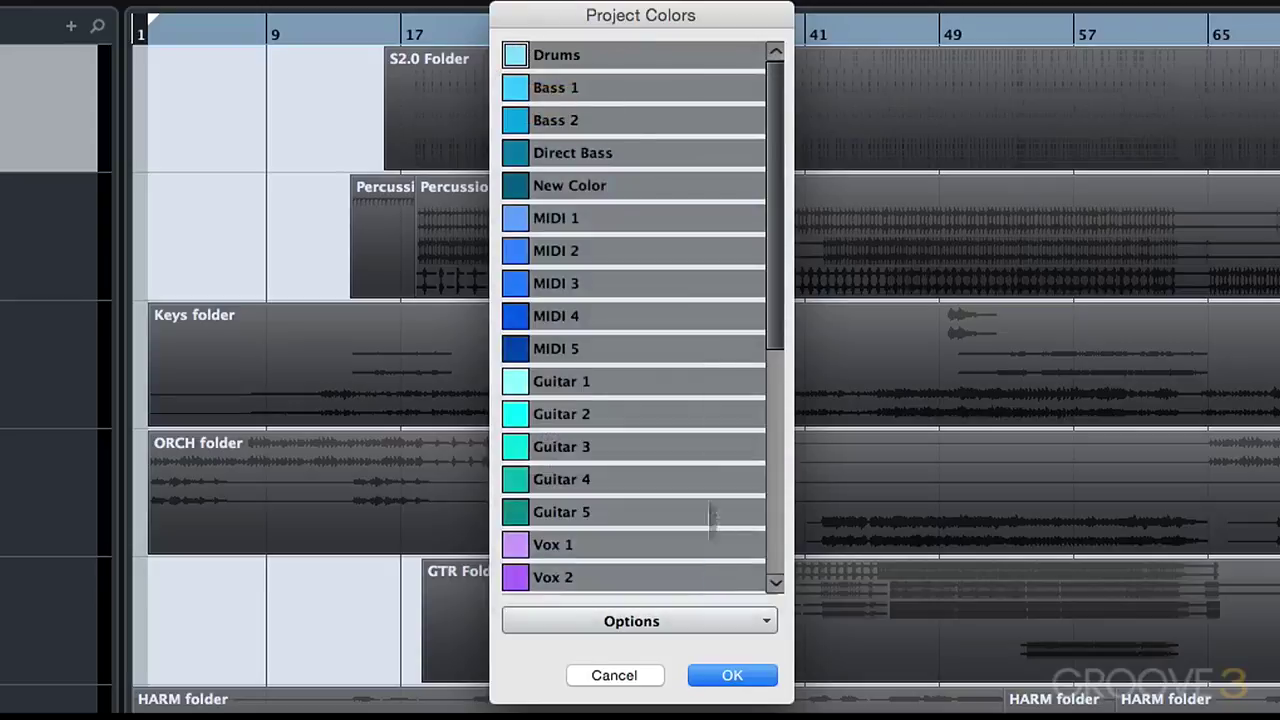
- Check the Drums and Bass 1 entry names and the Options menu, then confirm with OK
{"action": "double_click", "coordinate": [576, 57]}
{"action": "double_click", "coordinate": [574, 87]}
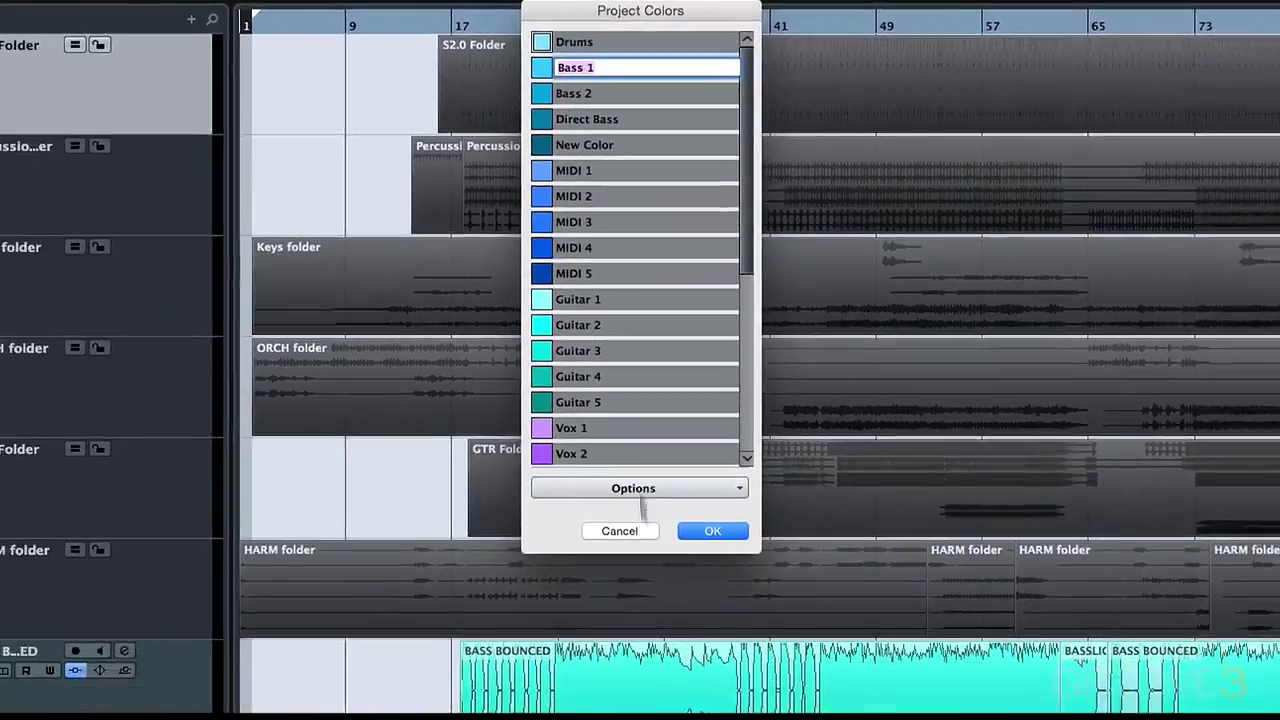
{"action": "left_click", "coordinate": [640, 590]}
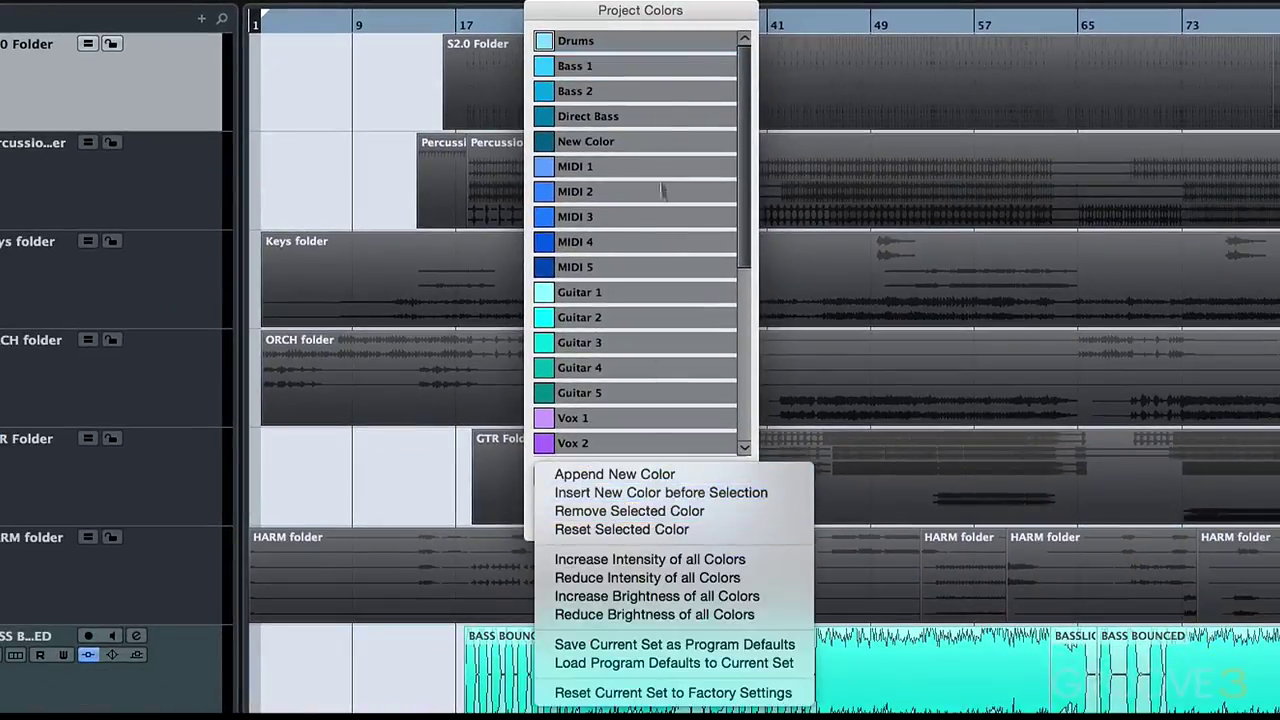
{"action": "left_click", "coordinate": [680, 18]}
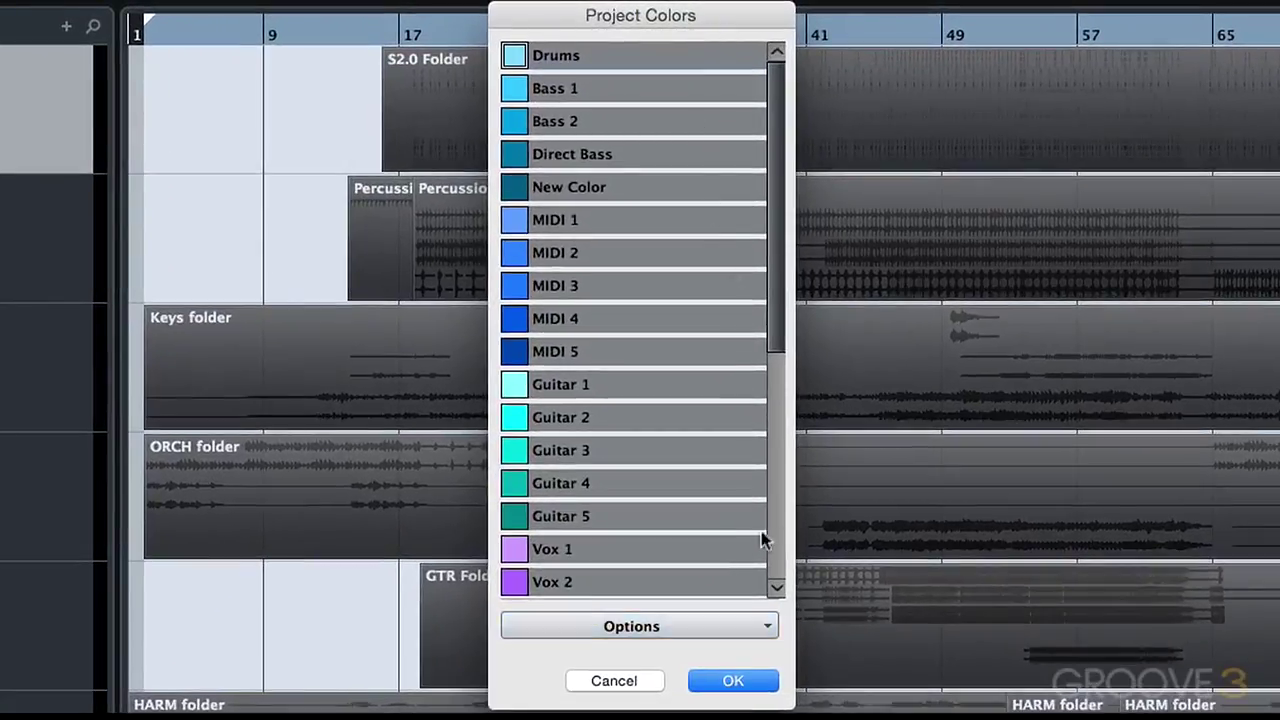
{"action": "left_click", "coordinate": [748, 681]}
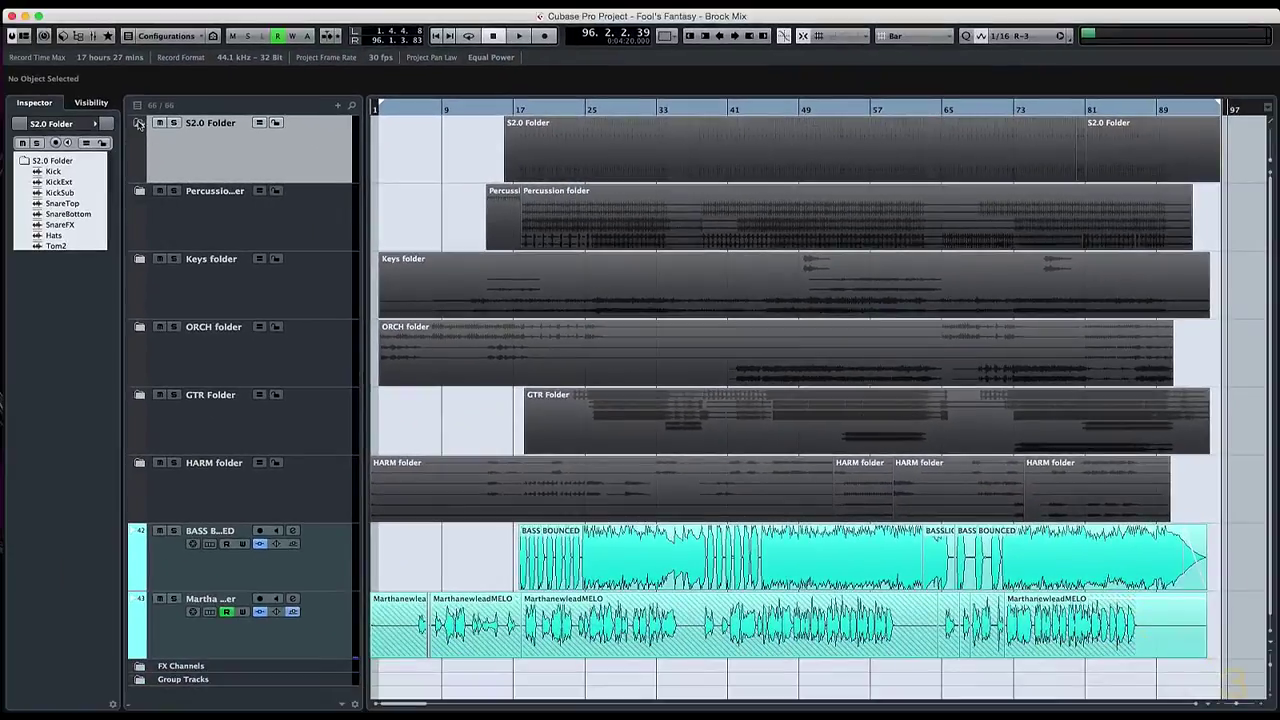
- Expand S2.0 Folder and colour Kick, KickExt, KickSub, the snares, Hats and Tom2–Tom4 light cyan
{"action": "left_click", "coordinate": [139, 123]}
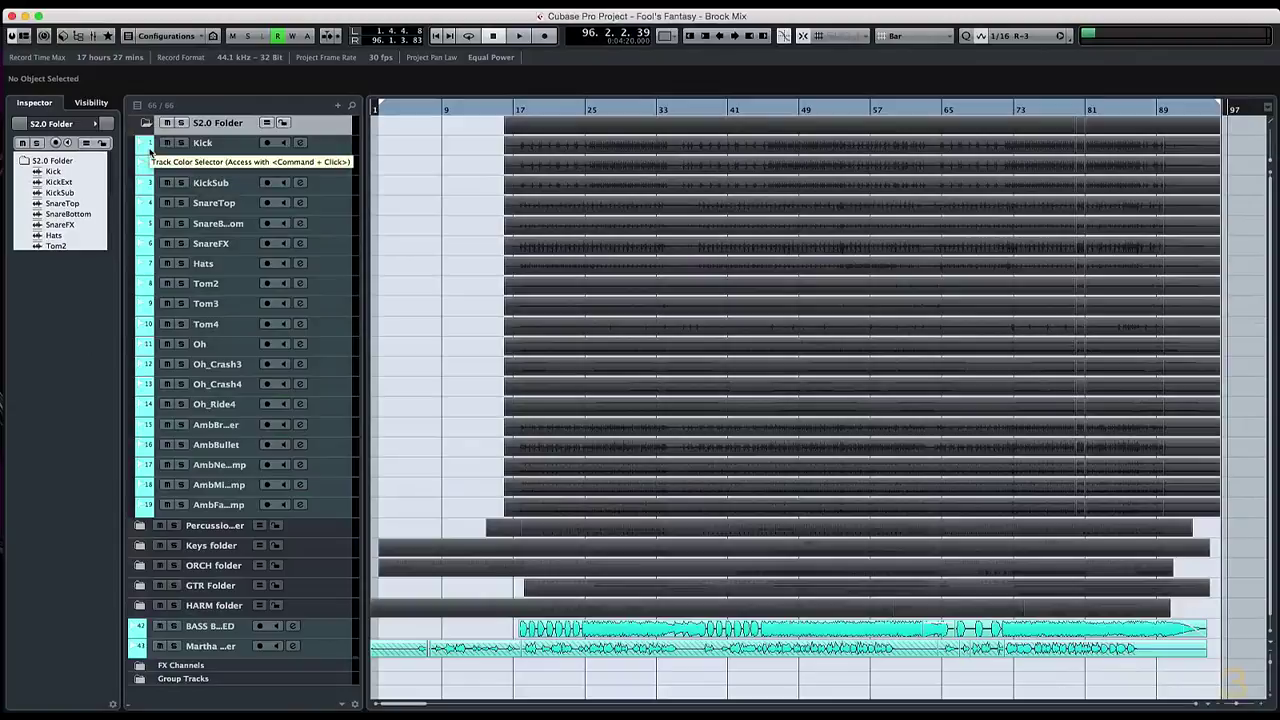
{"action": "left_click", "coordinate": [152, 150]}
{"action": "left_click", "coordinate": [178, 144]}
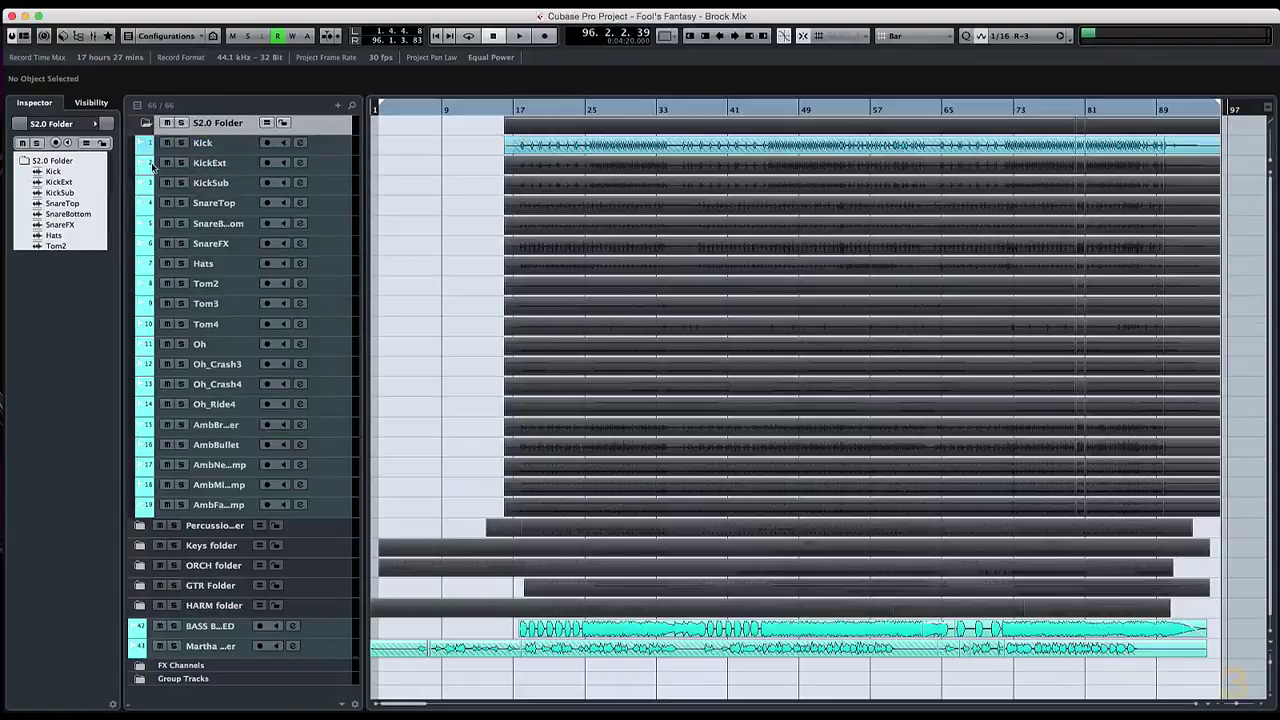
{"action": "left_click", "coordinate": [152, 163]}
{"action": "left_click", "coordinate": [177, 165]}
{"action": "left_click", "coordinate": [152, 183]}
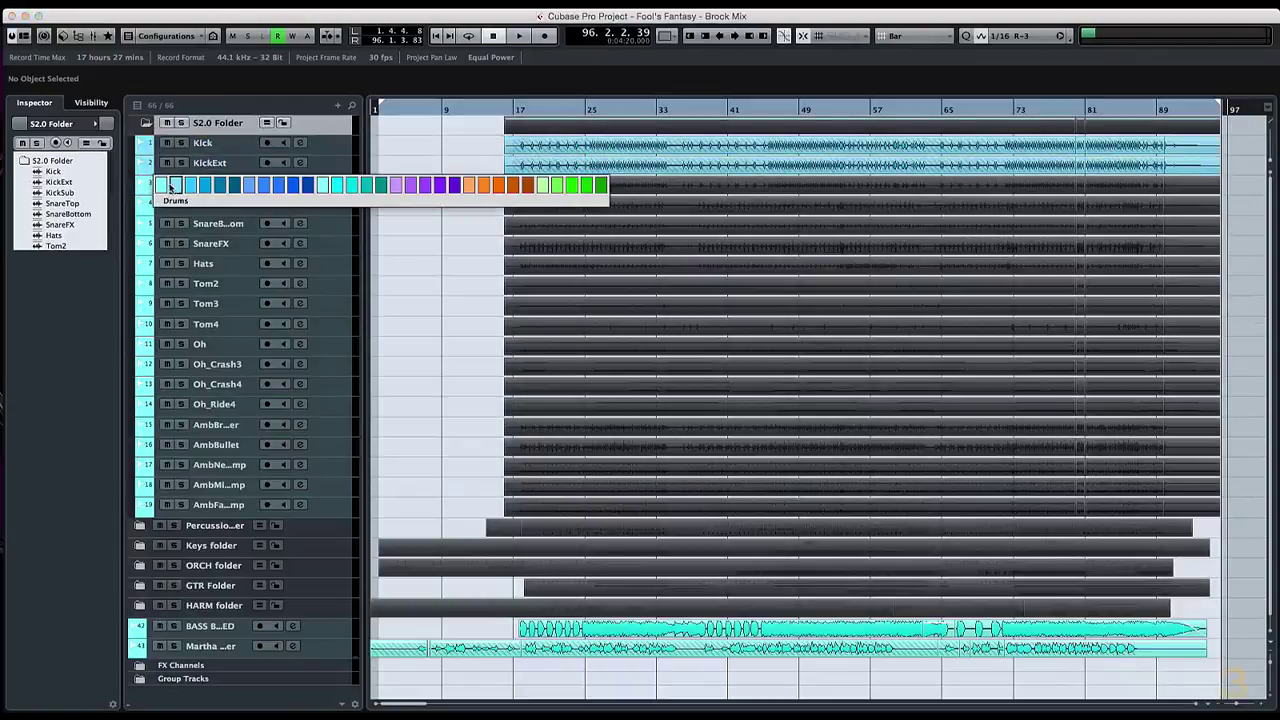
{"action": "left_click", "coordinate": [177, 185]}
{"action": "left_click", "coordinate": [152, 203]}
{"action": "left_click", "coordinate": [175, 205]}
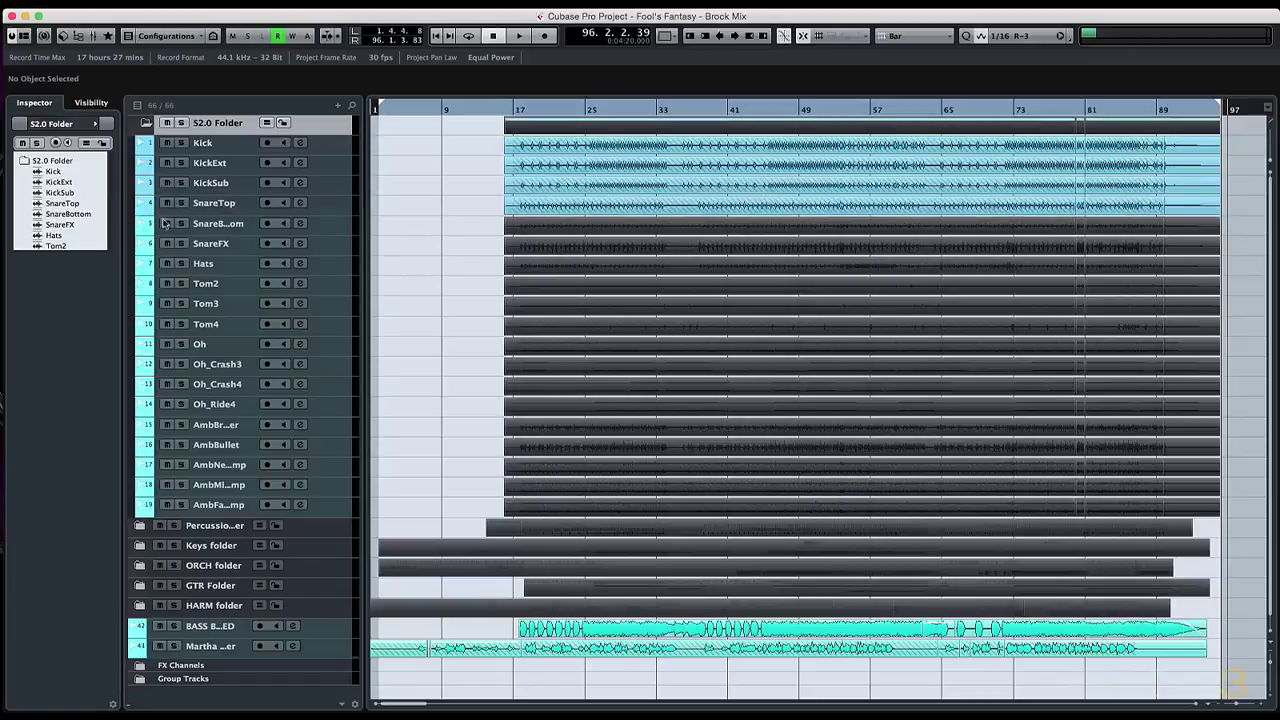
{"action": "left_click", "coordinate": [152, 223]}
{"action": "left_click", "coordinate": [176, 225]}
{"action": "left_click", "coordinate": [152, 243]}
{"action": "left_click", "coordinate": [176, 245]}
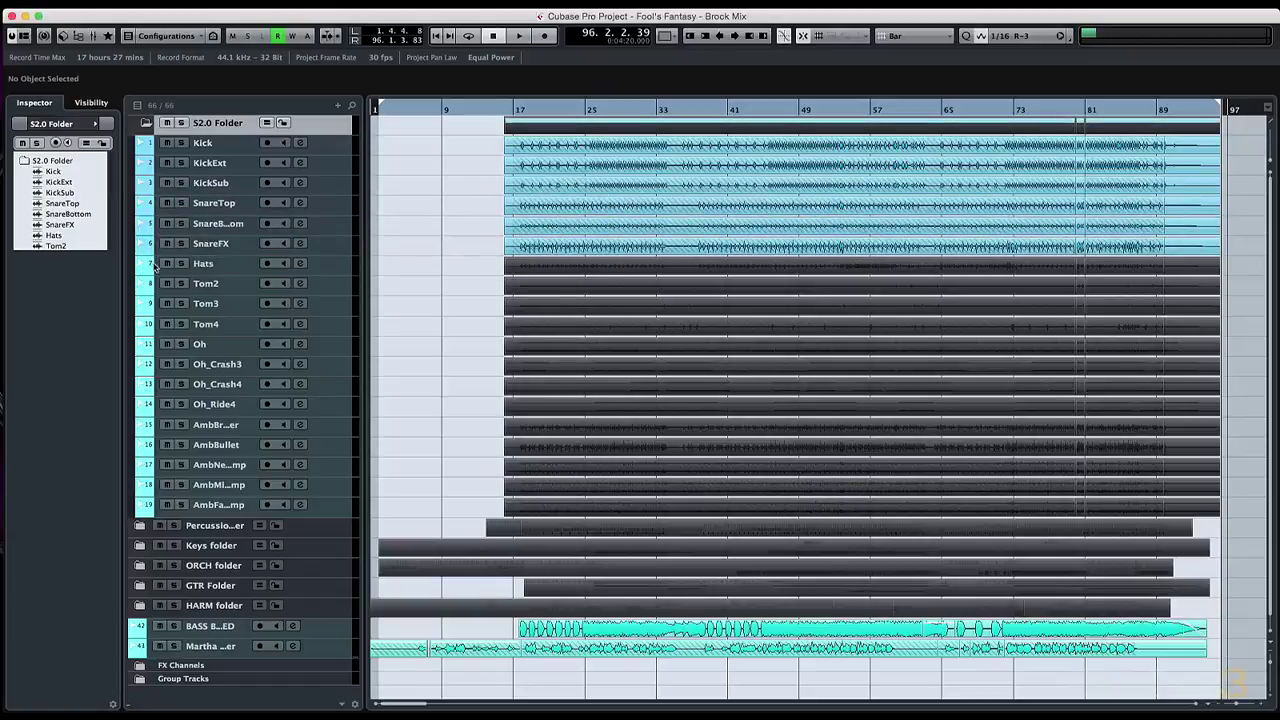
{"action": "left_click", "coordinate": [152, 263]}
{"action": "left_click", "coordinate": [175, 265]}
{"action": "left_click", "coordinate": [152, 283]}
{"action": "left_click", "coordinate": [176, 285]}
{"action": "left_click", "coordinate": [152, 303]}
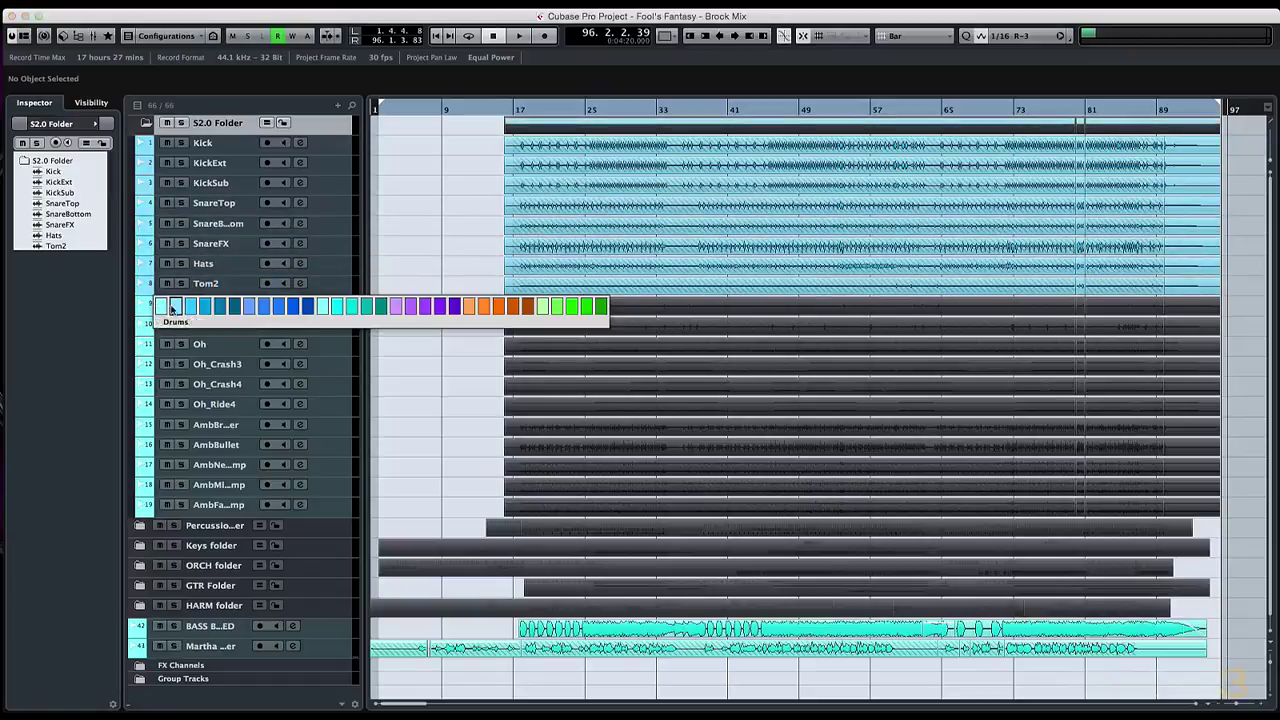
{"action": "left_click", "coordinate": [176, 305]}
{"action": "left_click", "coordinate": [152, 323]}
{"action": "left_click", "coordinate": [176, 325]}
- Colour Oh, Oh_Crash3, Oh_Crash4, Oh_Ride4 and the ambience tracks light cyan, then collapse the folder
{"action": "left_click", "coordinate": [145, 350]}
{"action": "left_click", "coordinate": [152, 343]}
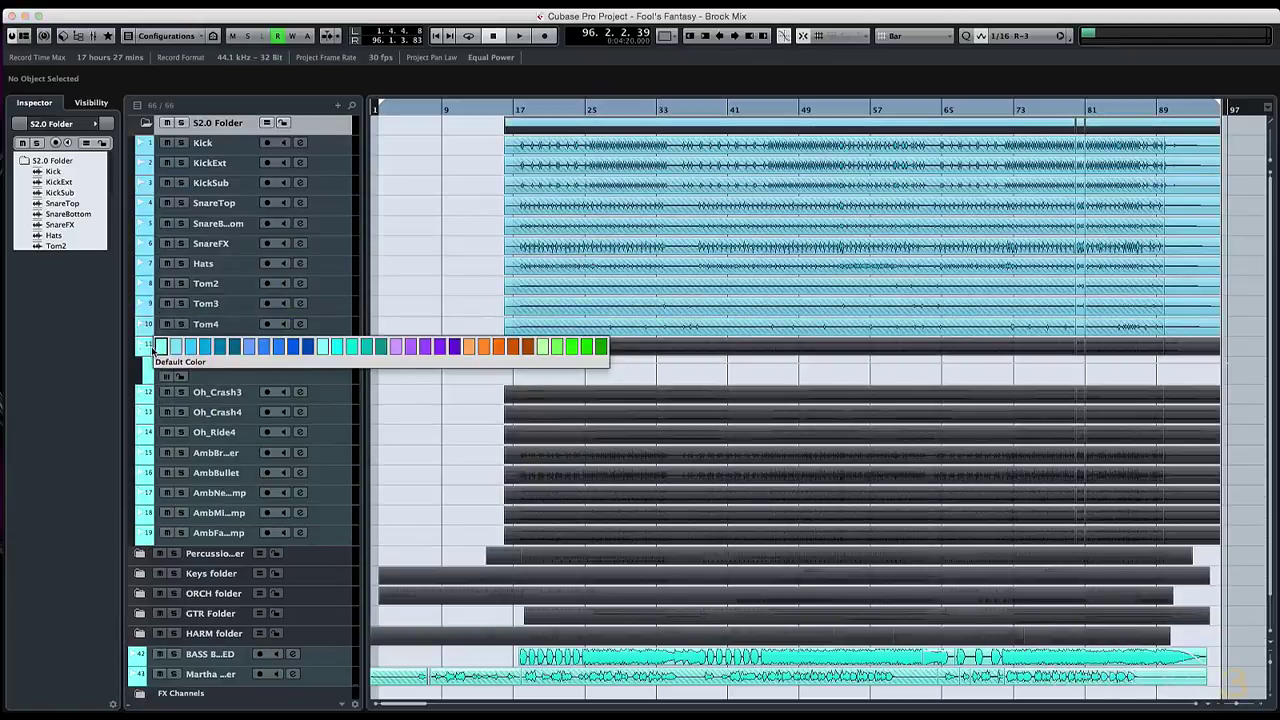
{"action": "left_click", "coordinate": [176, 348]}
{"action": "left_click", "coordinate": [143, 349]}
{"action": "left_click", "coordinate": [152, 363]}
{"action": "left_click", "coordinate": [176, 366]}
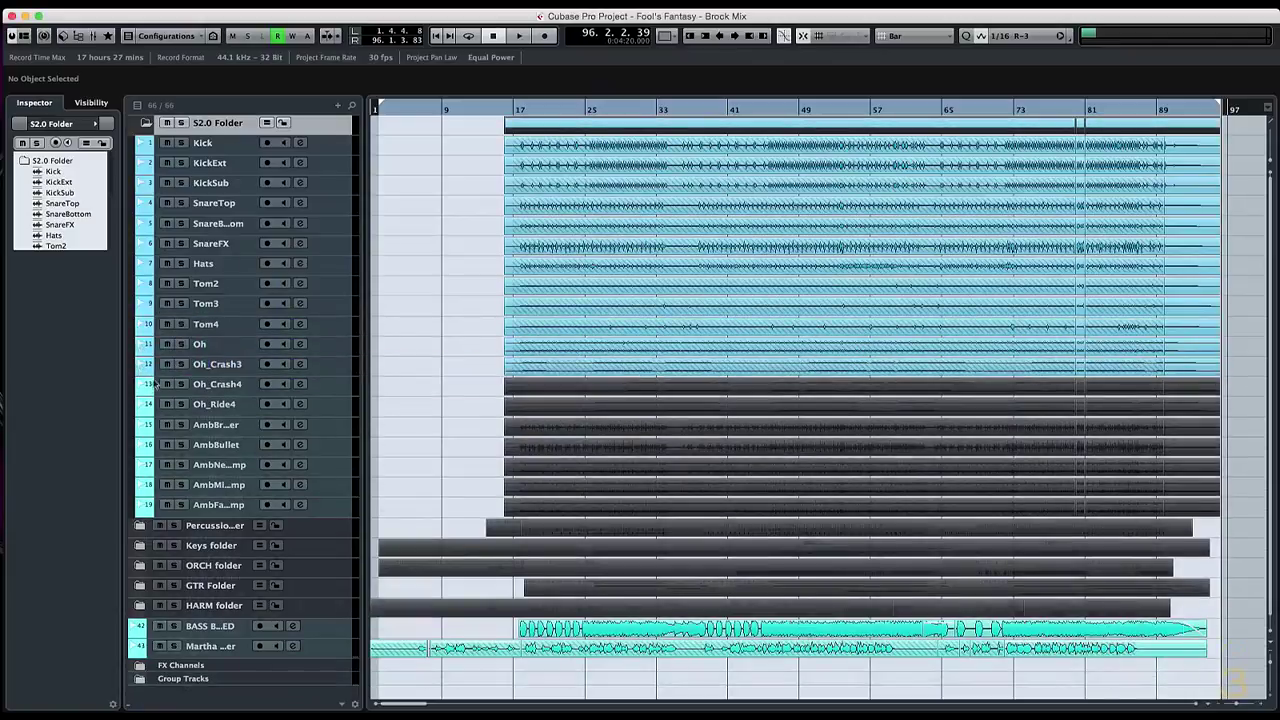
{"action": "left_click", "coordinate": [152, 384]}
{"action": "left_click", "coordinate": [176, 386]}
{"action": "left_click", "coordinate": [152, 404]}
{"action": "left_click", "coordinate": [176, 406]}
{"action": "left_click", "coordinate": [152, 424]}
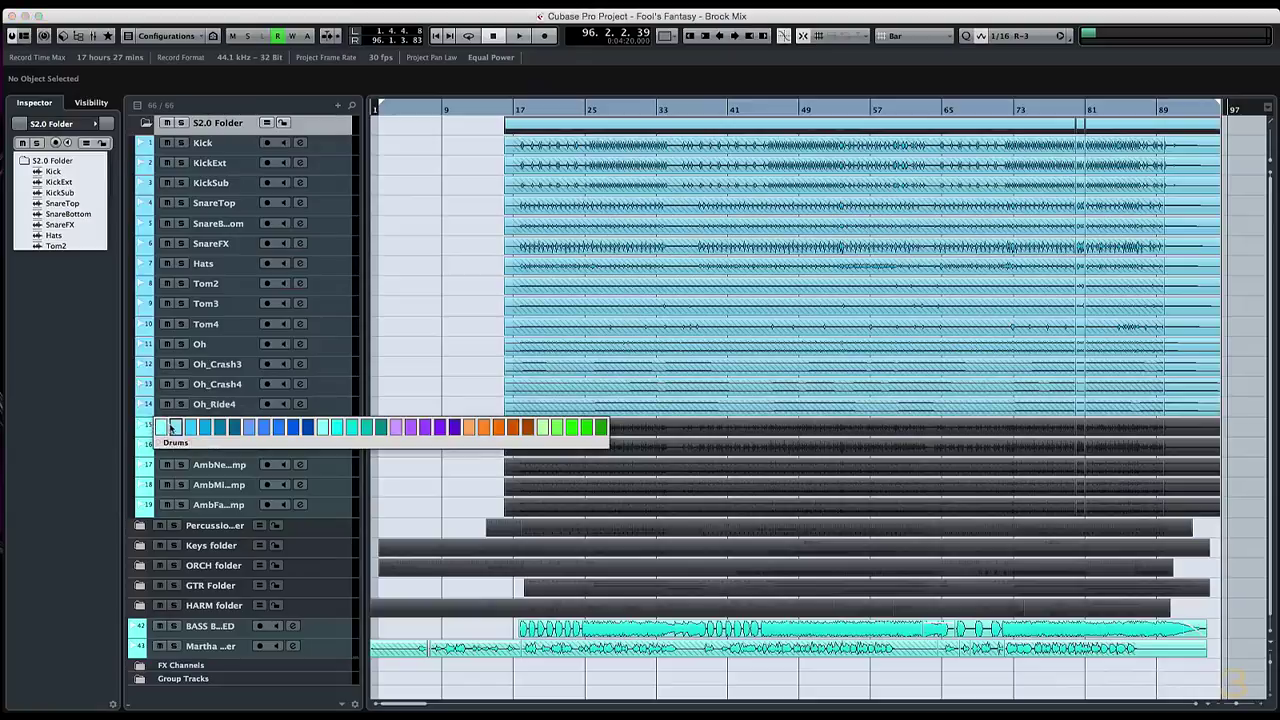
{"action": "left_click", "coordinate": [176, 426]}
{"action": "left_click", "coordinate": [152, 444]}
{"action": "left_click", "coordinate": [172, 447]}
{"action": "left_click", "coordinate": [152, 464]}
{"action": "left_click", "coordinate": [176, 466]}
{"action": "left_click", "coordinate": [152, 484]}
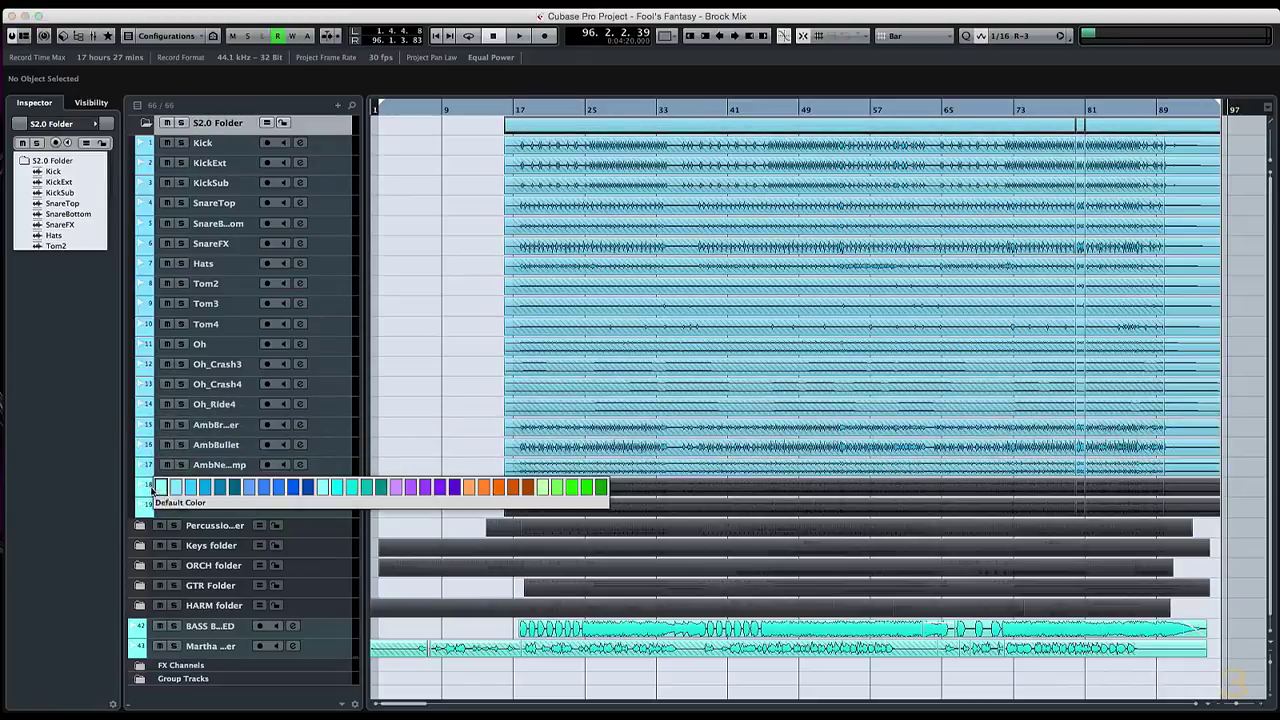
{"action": "left_click", "coordinate": [176, 486]}
{"action": "left_click", "coordinate": [152, 504]}
{"action": "left_click", "coordinate": [176, 506]}
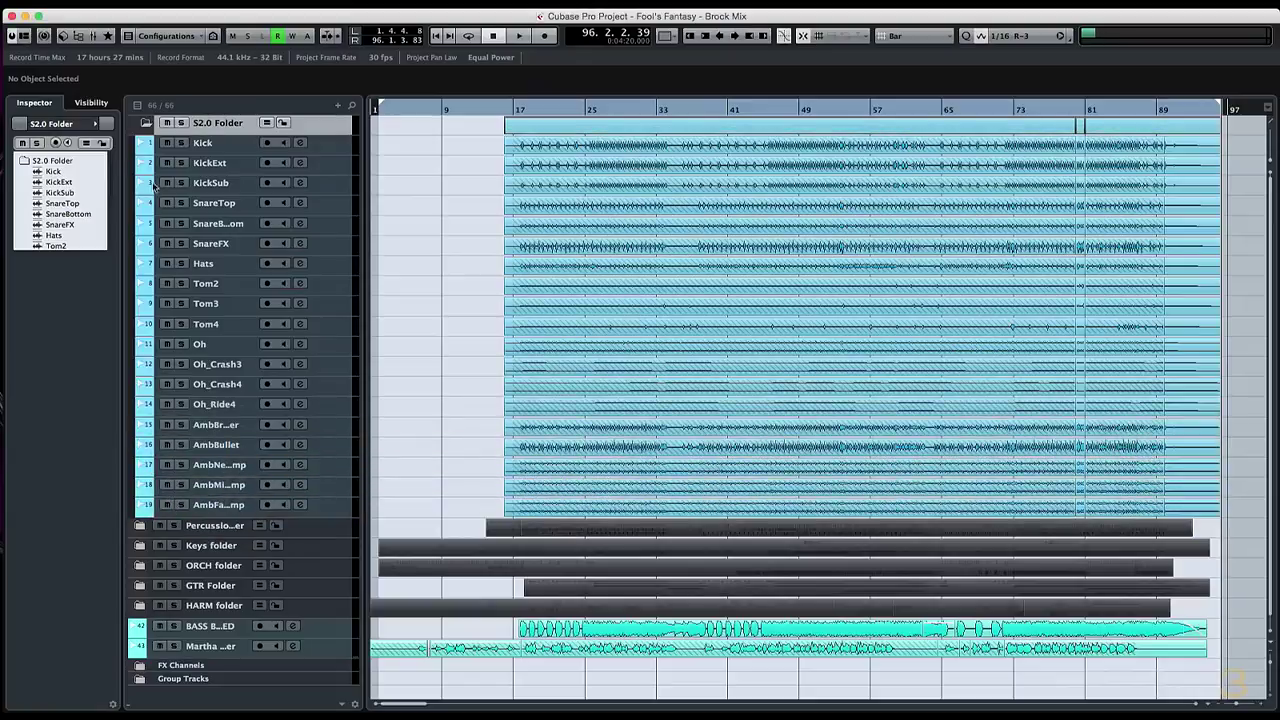
{"action": "left_click", "coordinate": [145, 123]}
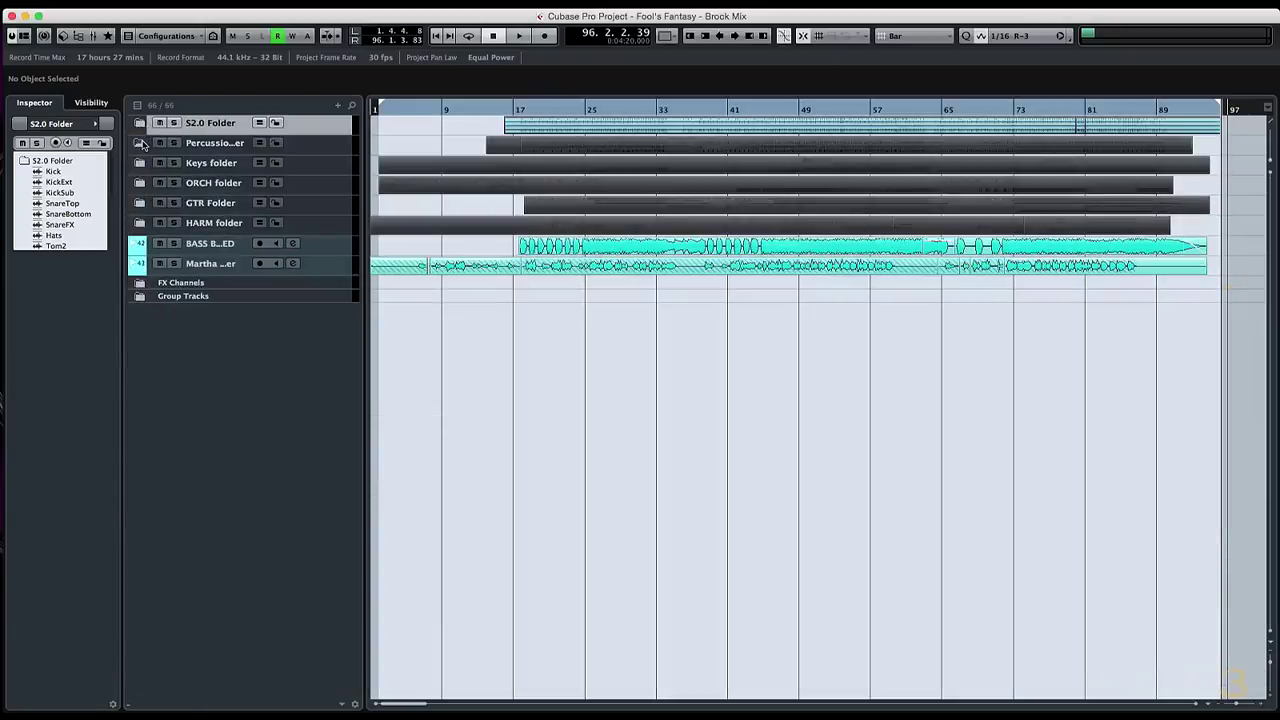
- Colour the Percussion tracks: the first Bass 2, Marac Shaker, Shaker and Tambourine blue; collapse the folder
{"action": "left_click", "coordinate": [145, 143]}
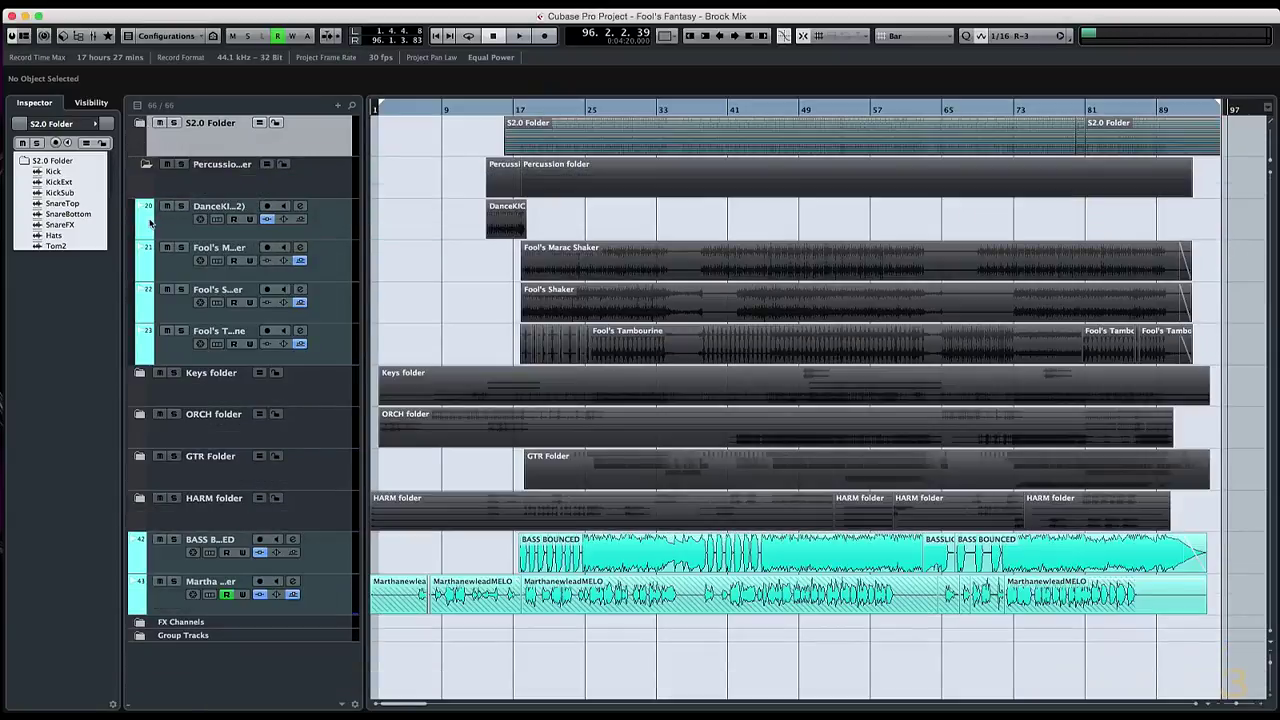
{"action": "left_click", "coordinate": [151, 226]}
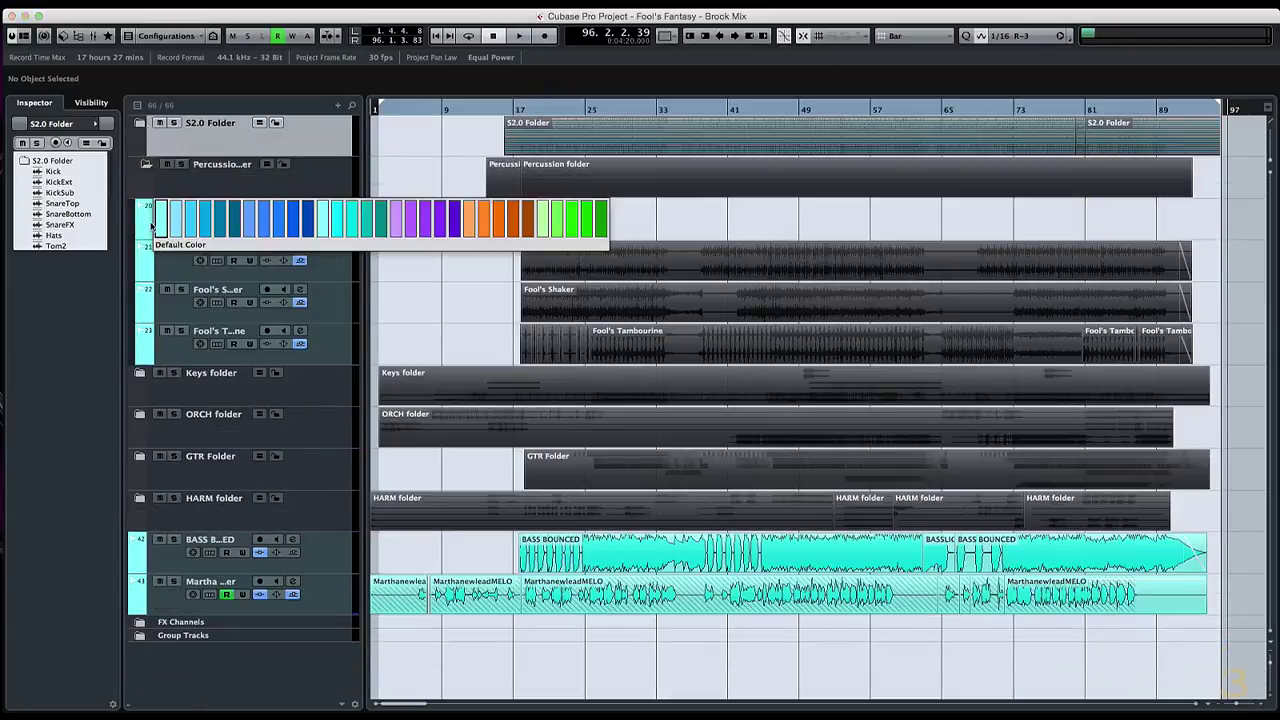
{"action": "left_click", "coordinate": [201, 226]}
{"action": "left_click", "coordinate": [149, 252]}
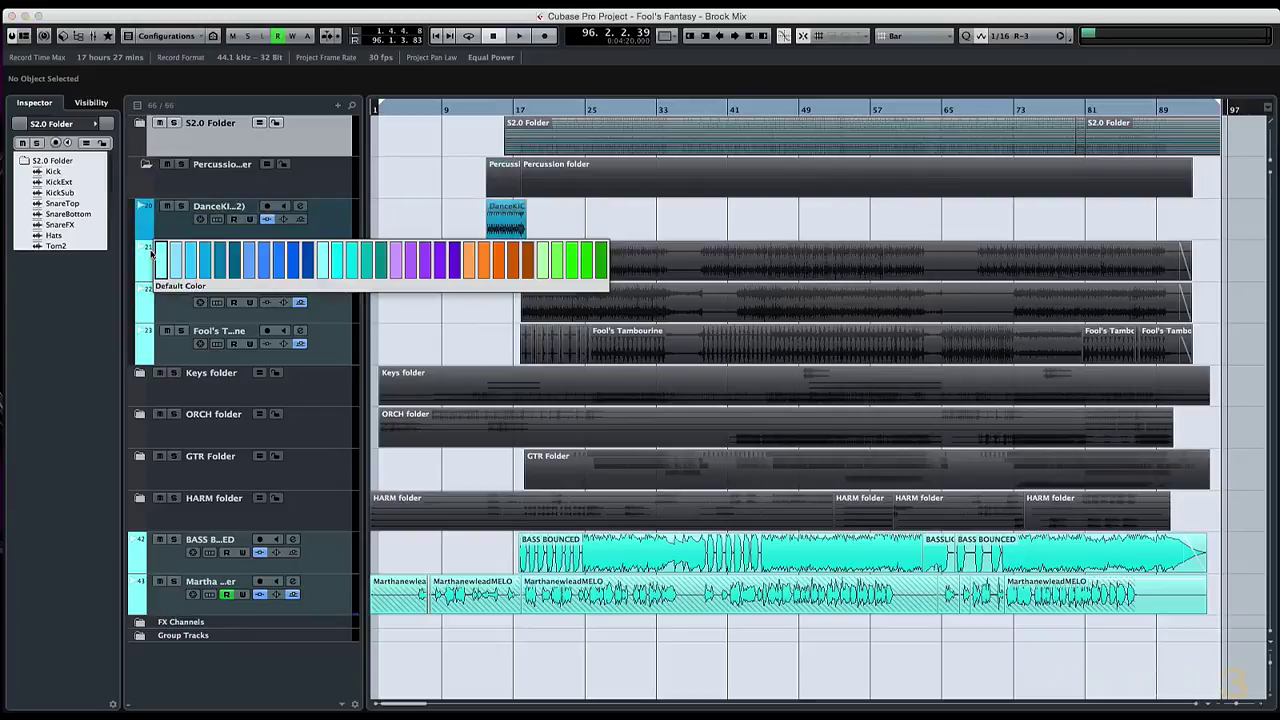
{"action": "left_click", "coordinate": [203, 256]}
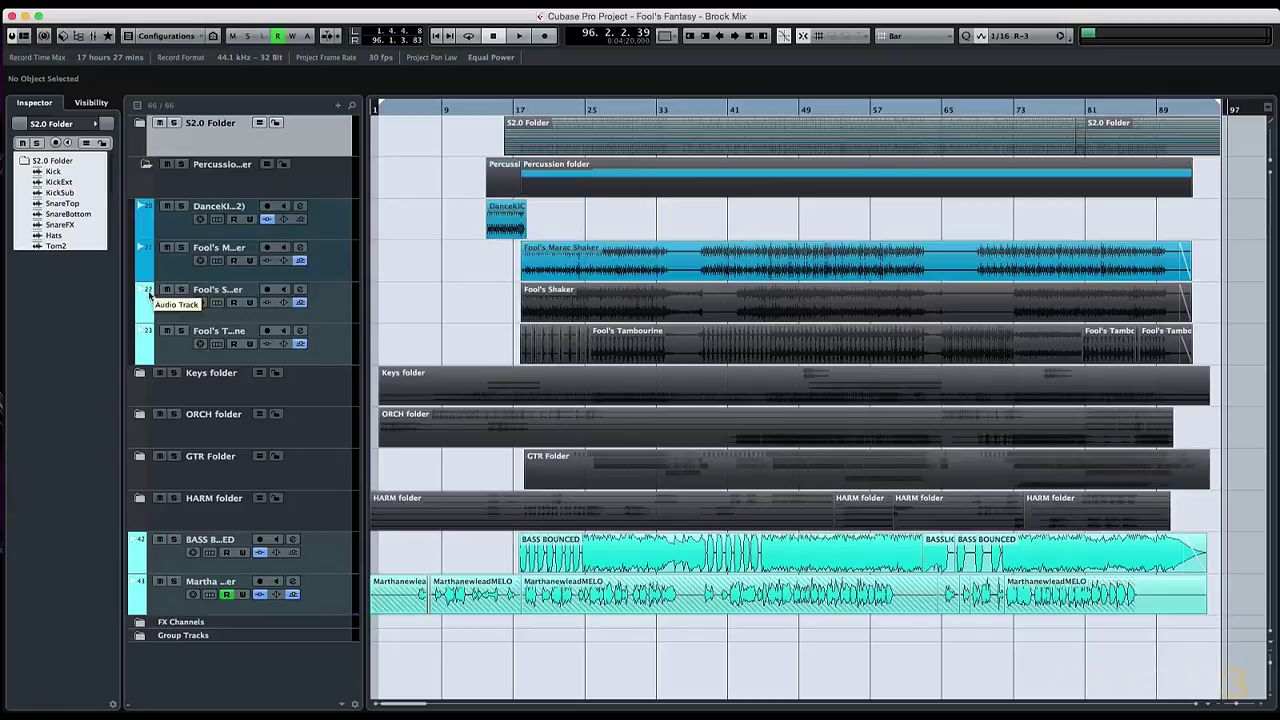
{"action": "left_click", "coordinate": [149, 294]}
{"action": "left_click", "coordinate": [203, 298]}
{"action": "left_click", "coordinate": [148, 338]}
{"action": "left_click", "coordinate": [202, 340]}
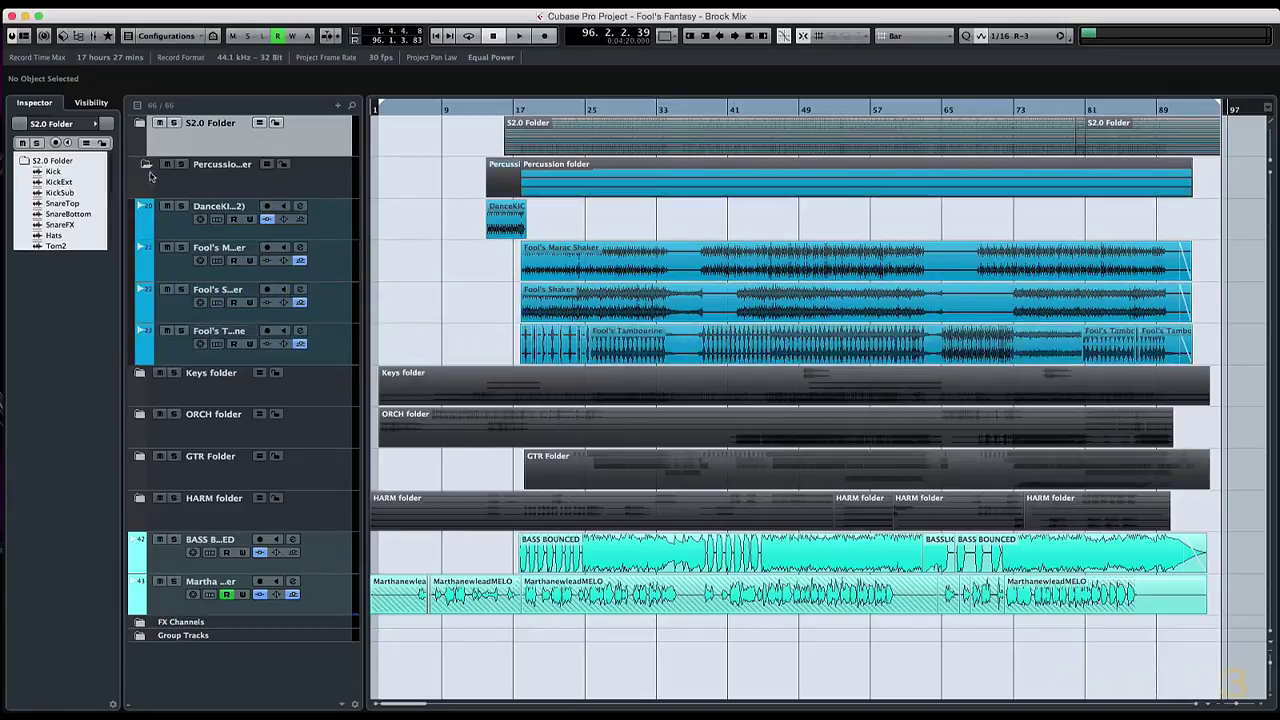
{"action": "left_click", "coordinate": [146, 165]}
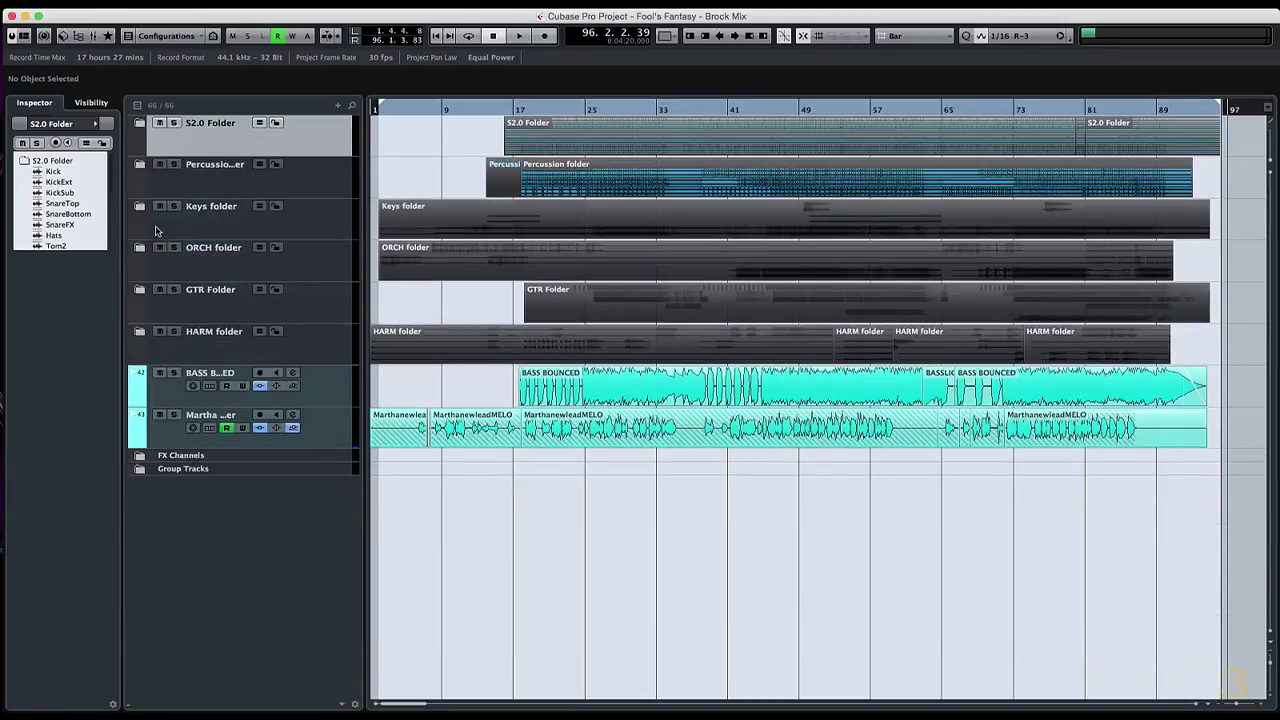
- Move Wurly above LESLIE, colour Wurly (MIDI 1), Organ and LESLIE blue, and collapse Keys
{"action": "left_click", "coordinate": [140, 206]}
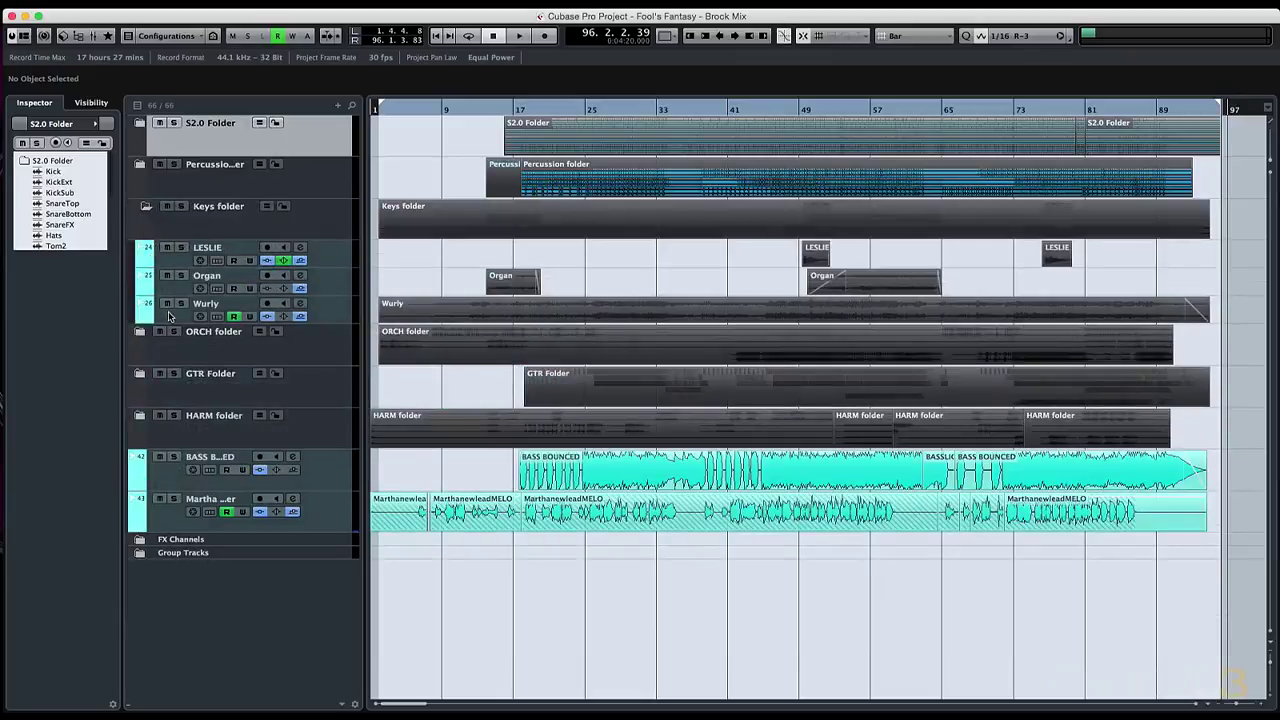
{"action": "mouse_move", "coordinate": [168, 316]}
{"action": "left_mouse_down"}
{"action": "mouse_move", "coordinate": [180, 270]}
{"action": "mouse_move", "coordinate": [182, 318]}
{"action": "mouse_move", "coordinate": [181, 304]}
{"action": "left_mouse_up"}
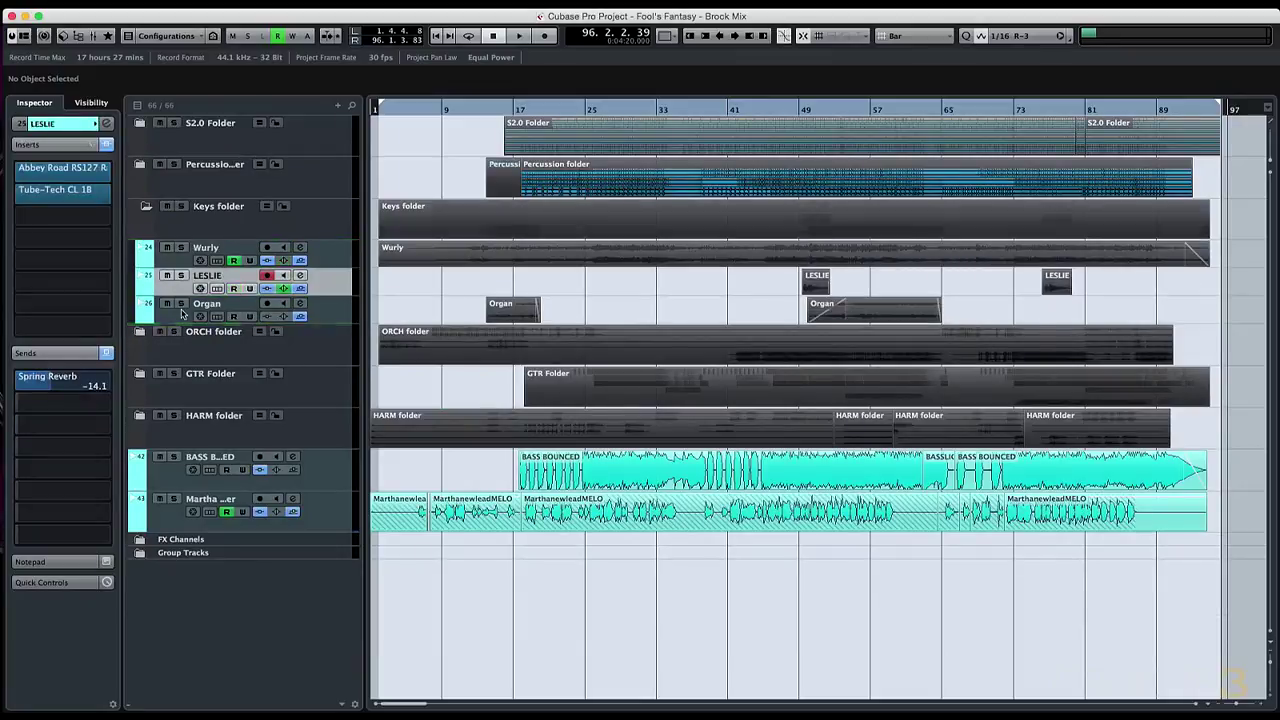
{"action": "left_click", "coordinate": [152, 260]}
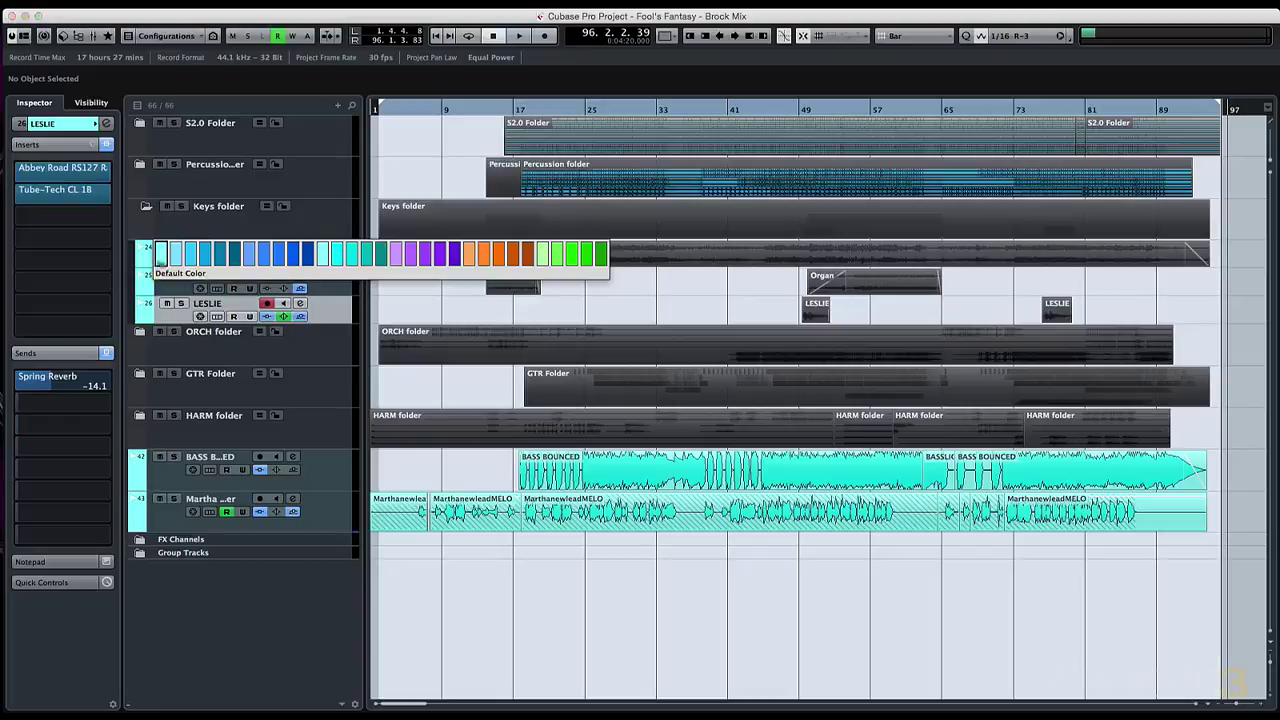
{"action": "left_click", "coordinate": [249, 260]}
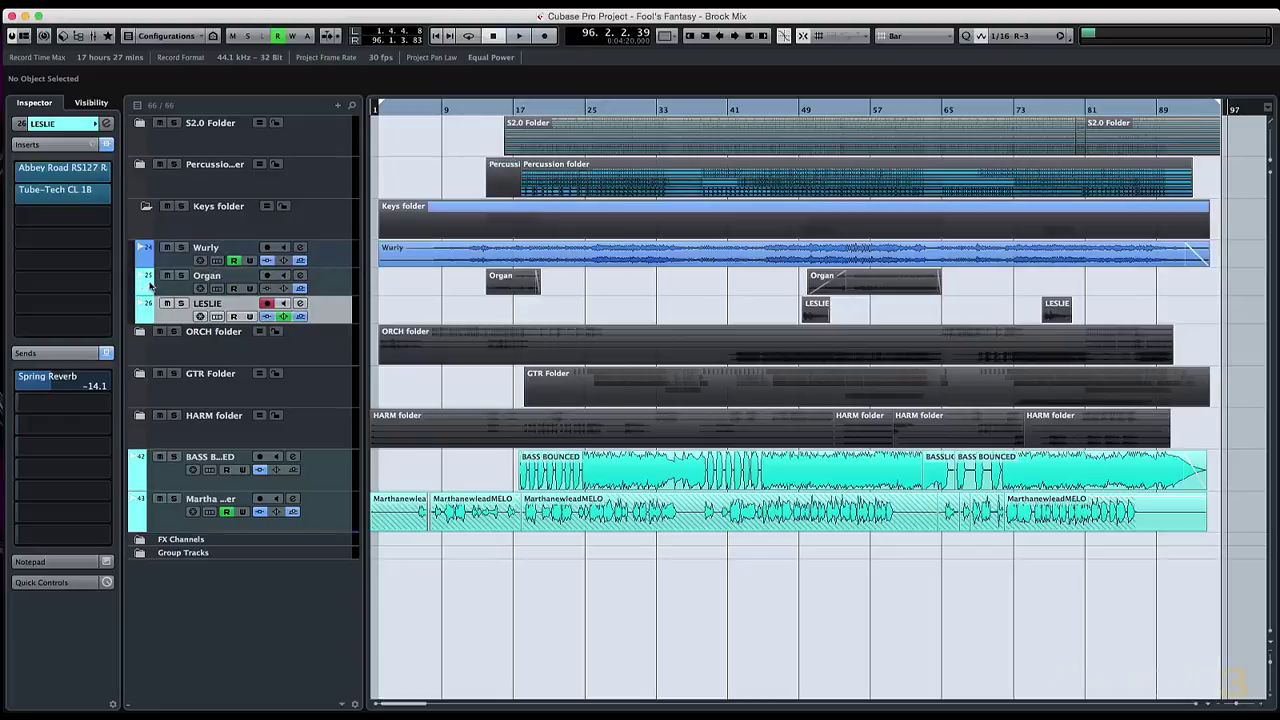
{"action": "left_click", "coordinate": [148, 286]}
{"action": "left_click", "coordinate": [259, 283]}
{"action": "left_click", "coordinate": [150, 312]}
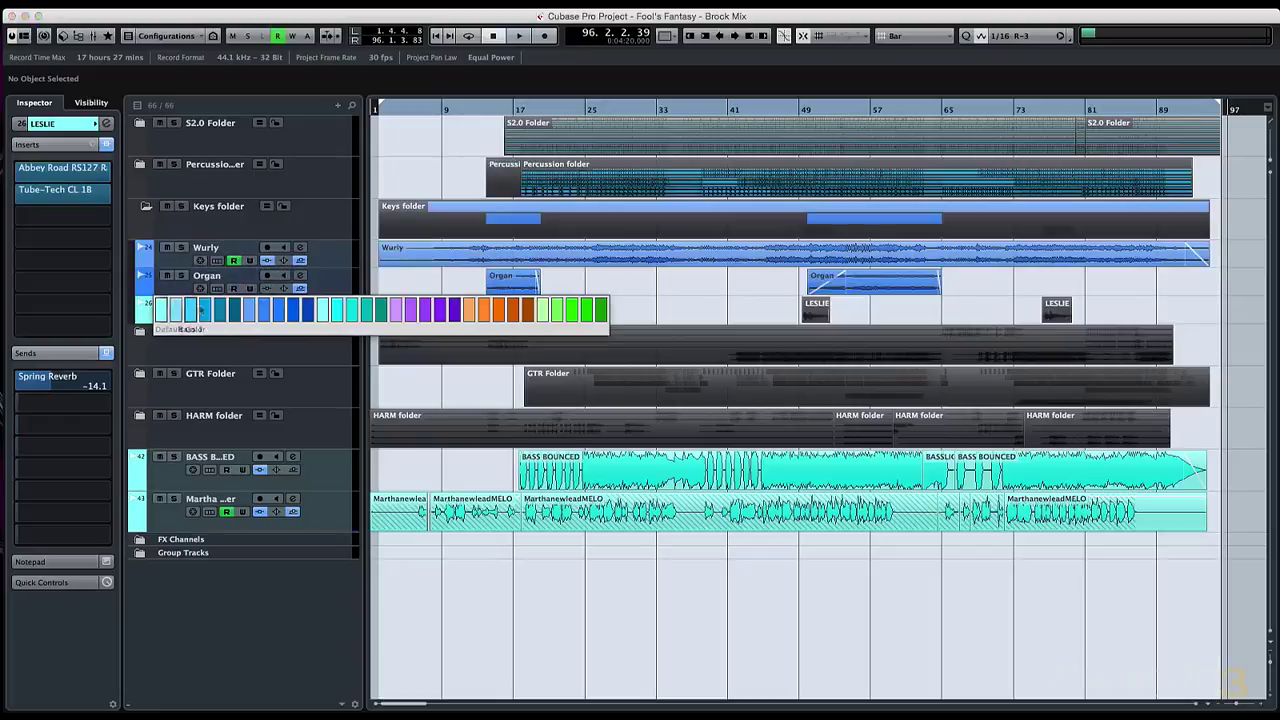
{"action": "left_click", "coordinate": [280, 310]}
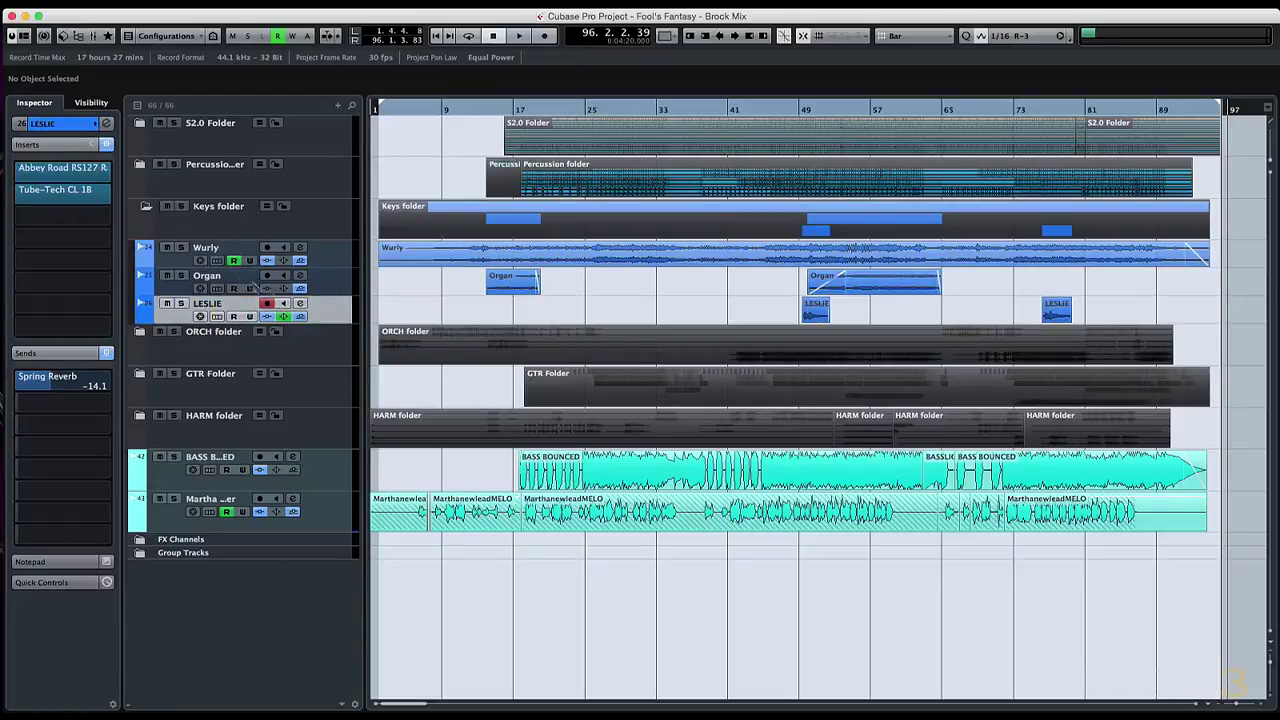
{"action": "left_click", "coordinate": [146, 207]}
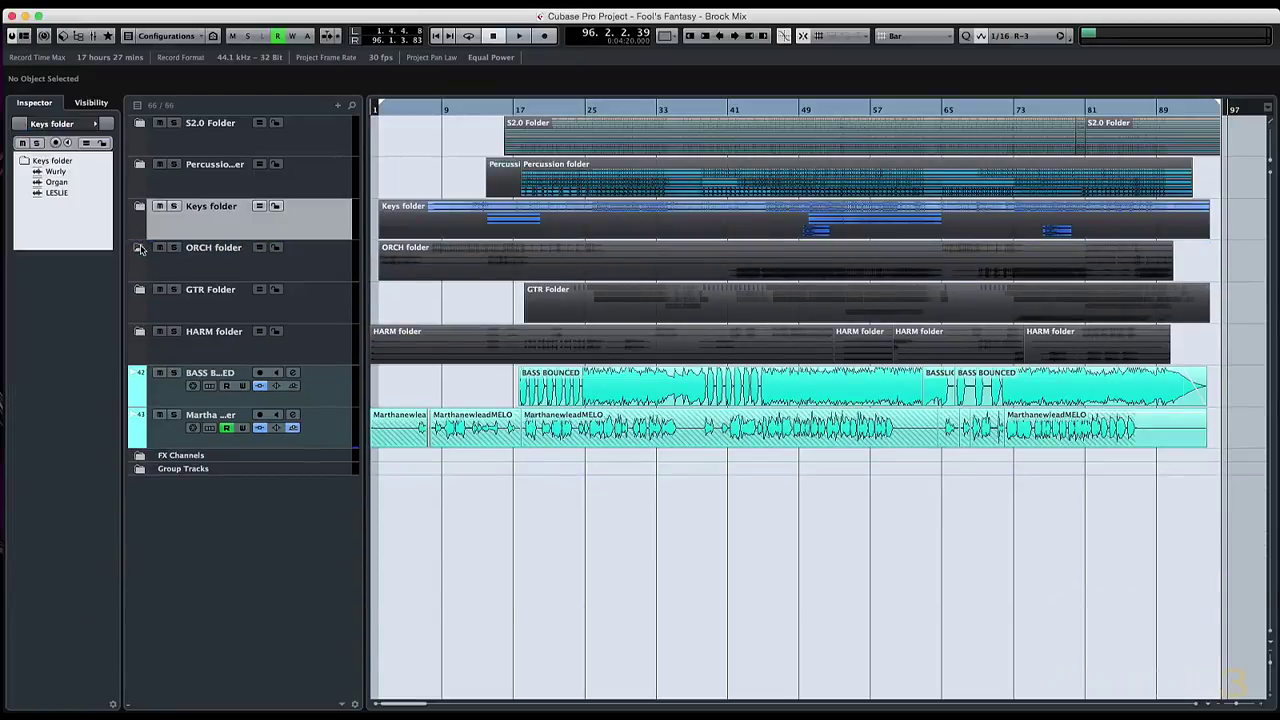
- Expand ORCH, equalize row heights, colour CELLO, VIOLA and VIOLINS MIDI 4 blue, then collapse it
{"action": "left_click", "coordinate": [140, 248]}
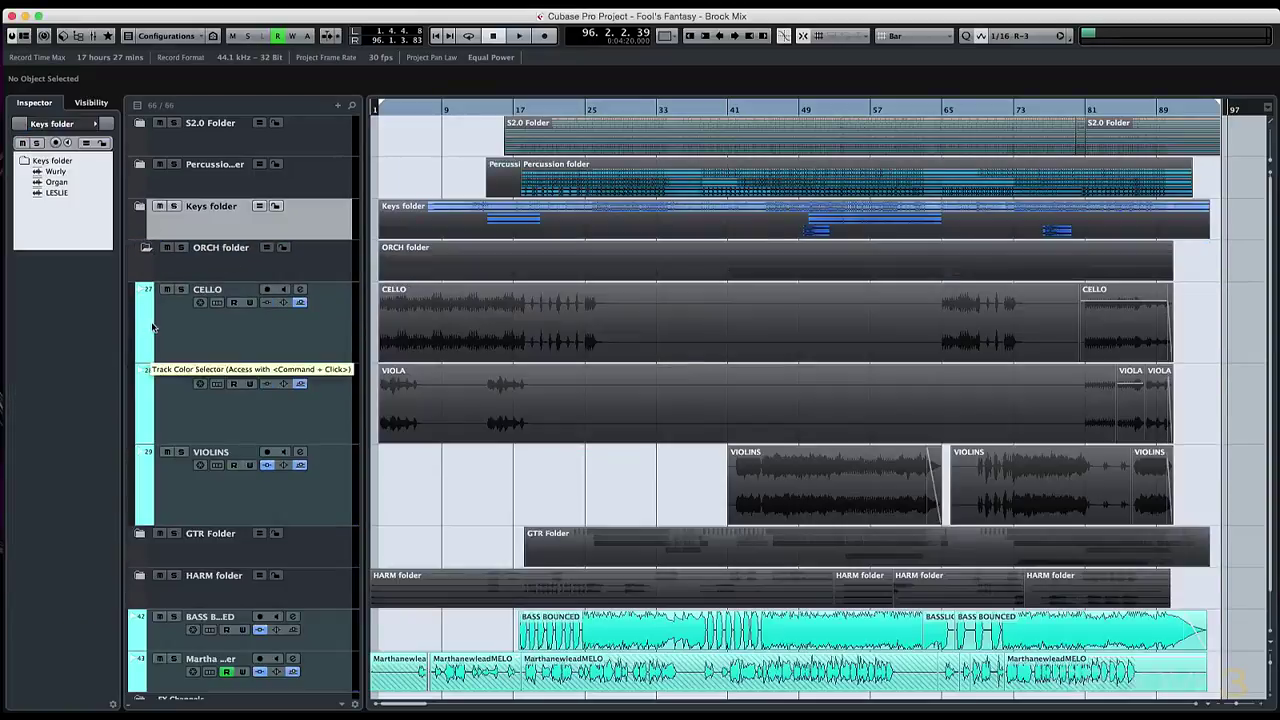
{"action": "key", "text": "shift+g"}
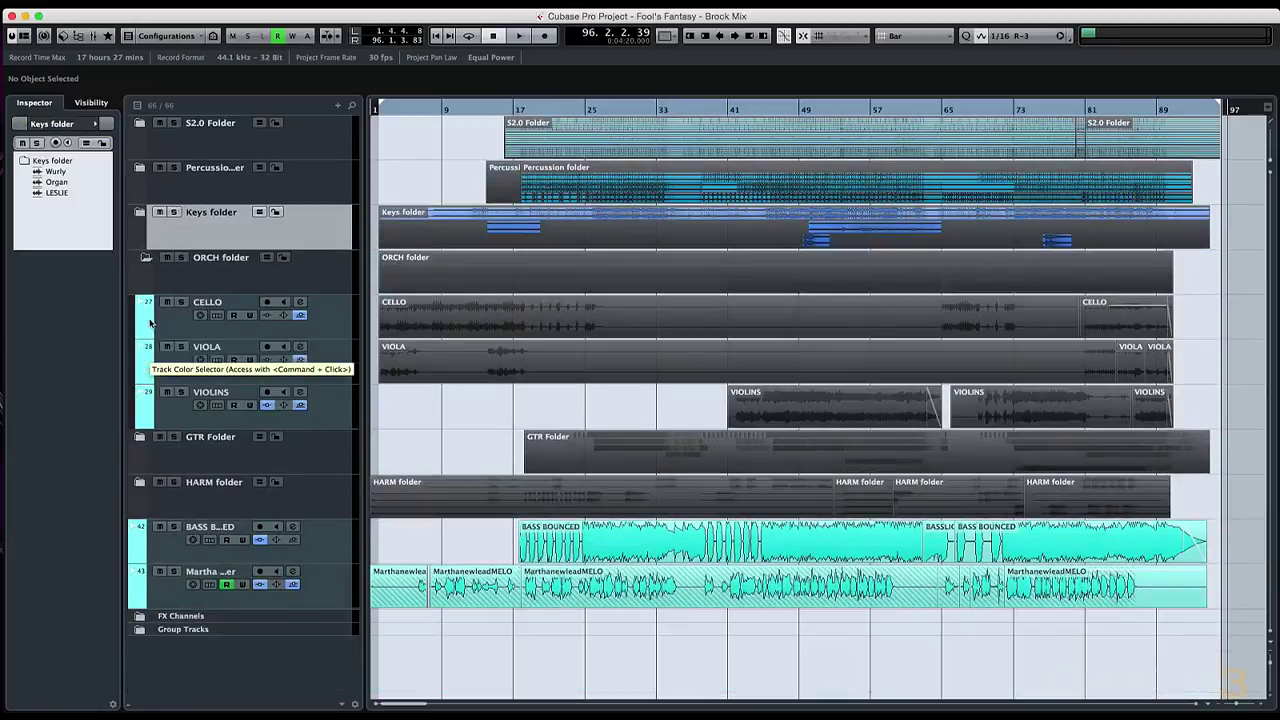
{"action": "left_click", "coordinate": [150, 322], "text": "super"}
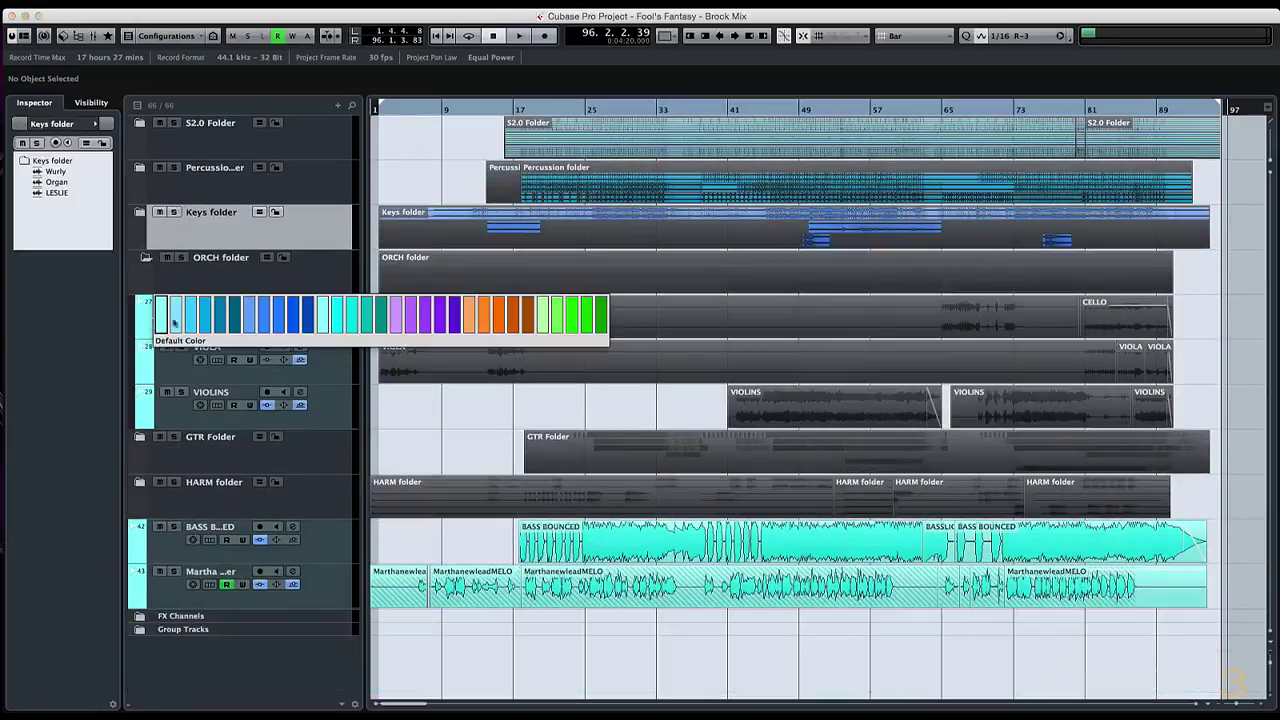
{"action": "left_click", "coordinate": [292, 323]}
{"action": "left_click", "coordinate": [152, 362], "text": "super"}
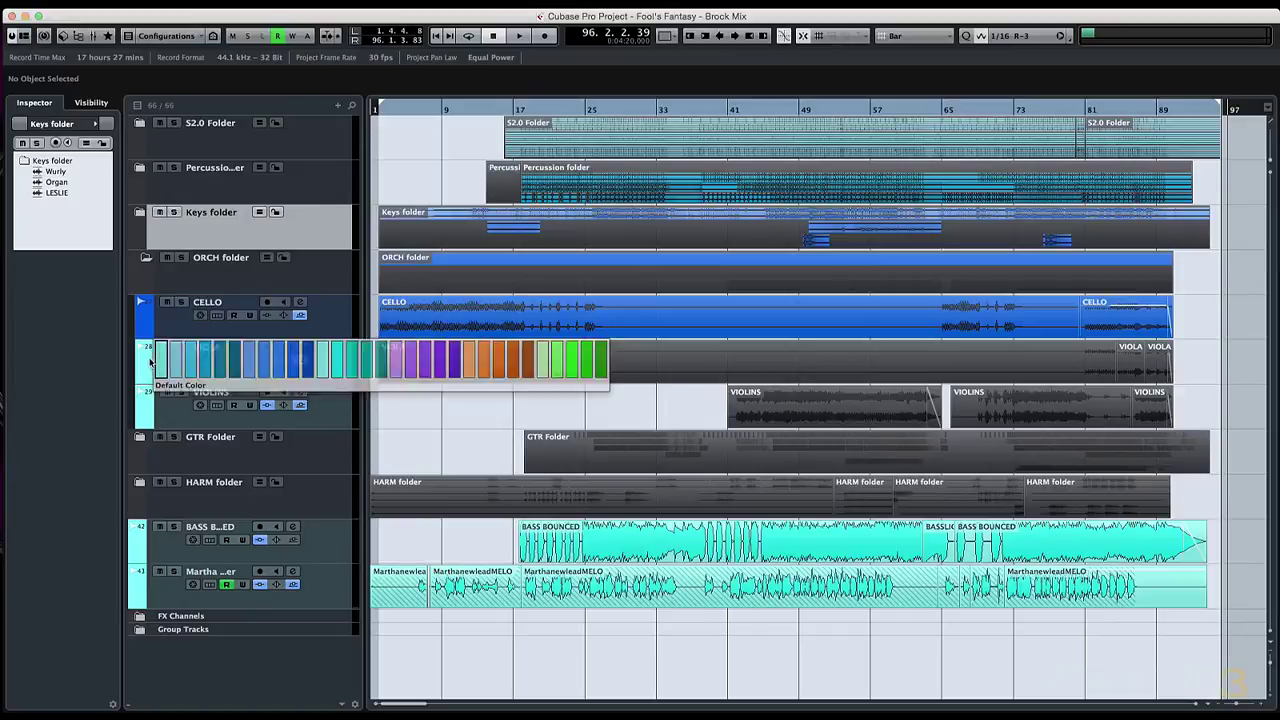
{"action": "left_click", "coordinate": [292, 368]}
{"action": "left_click", "coordinate": [152, 404], "text": "super"}
{"action": "left_click", "coordinate": [292, 413]}
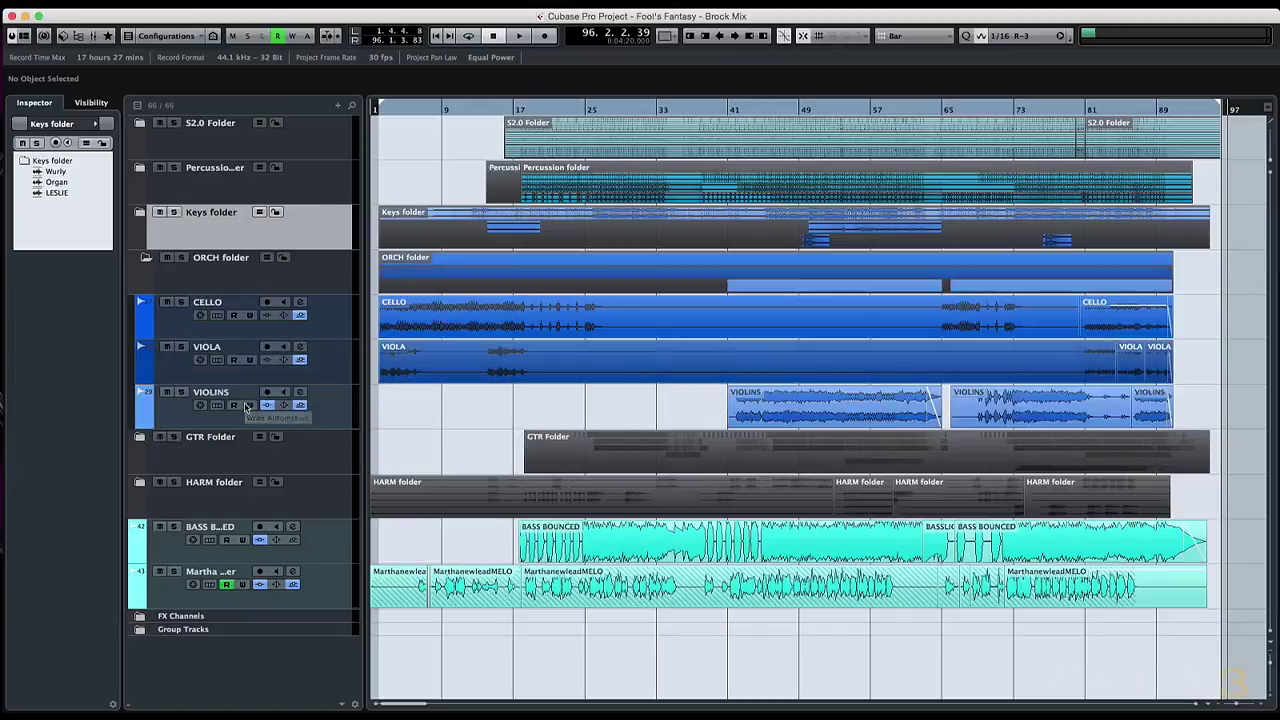
{"action": "left_click", "coordinate": [147, 258]}
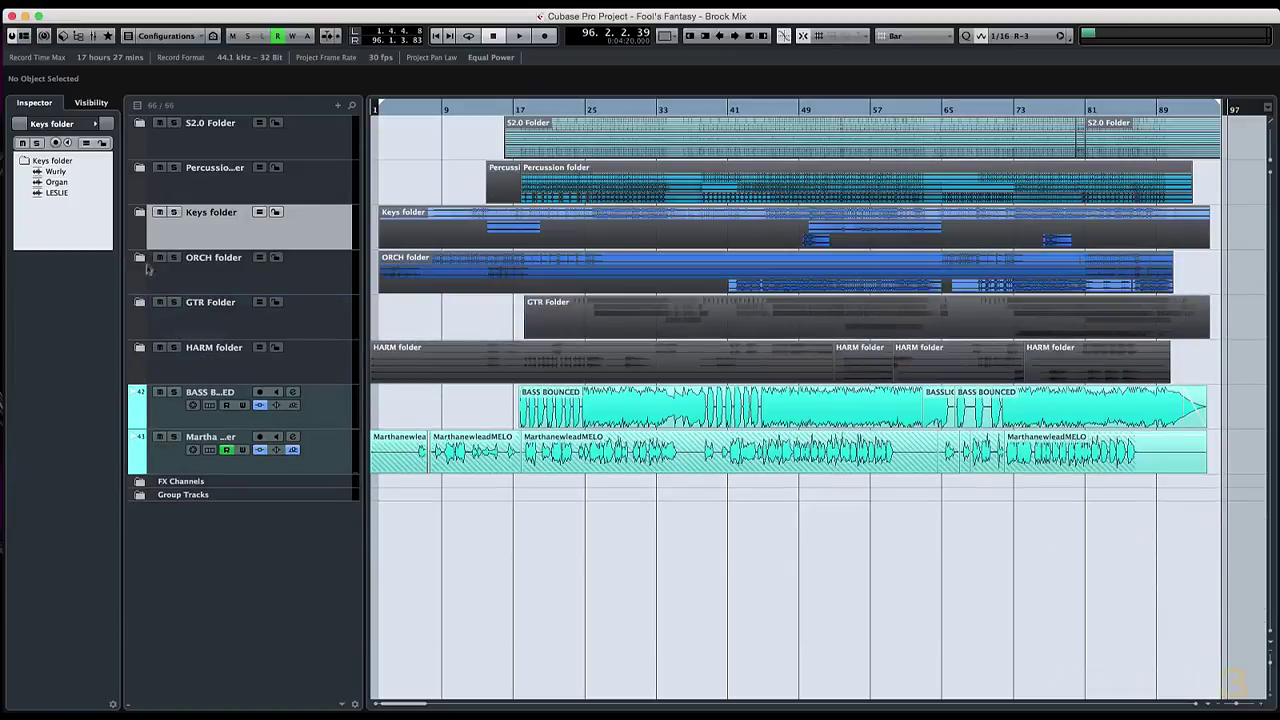
- Expand the GTR Folder and inspect the VOX GTR and FENDER GTR track settings
{"action": "left_click", "coordinate": [140, 304]}
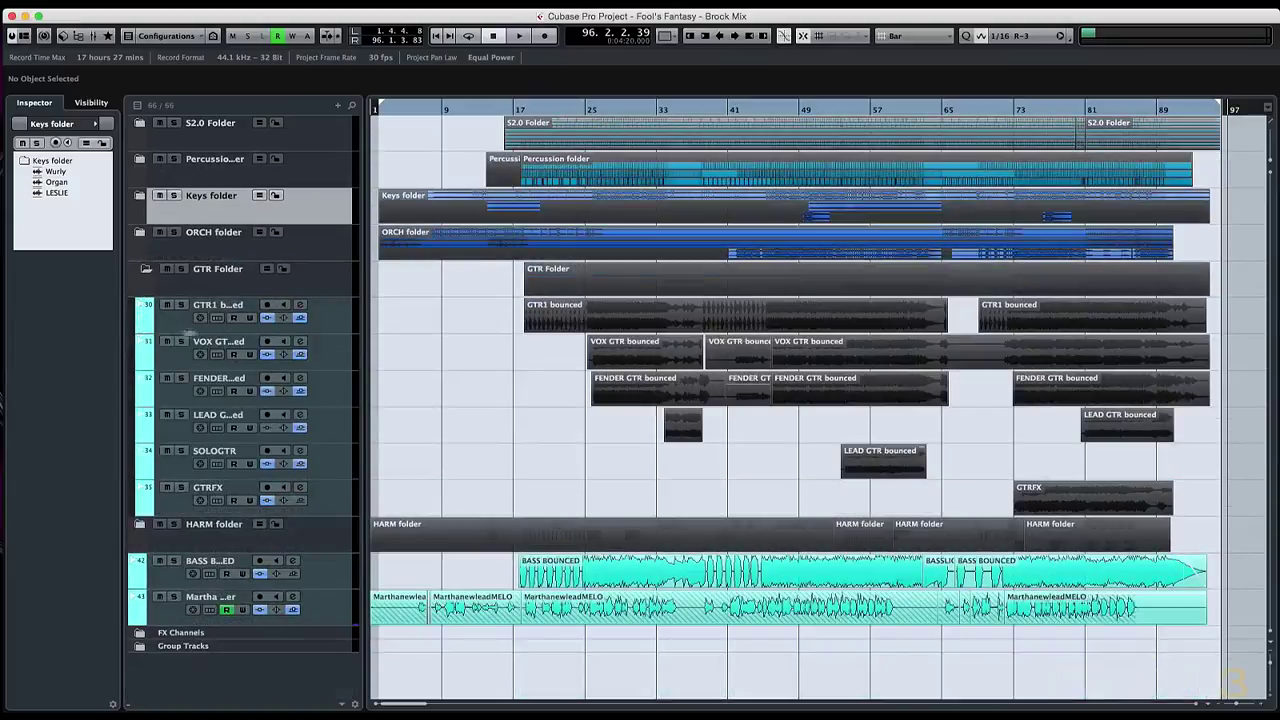
{"action": "left_click", "coordinate": [322, 358]}
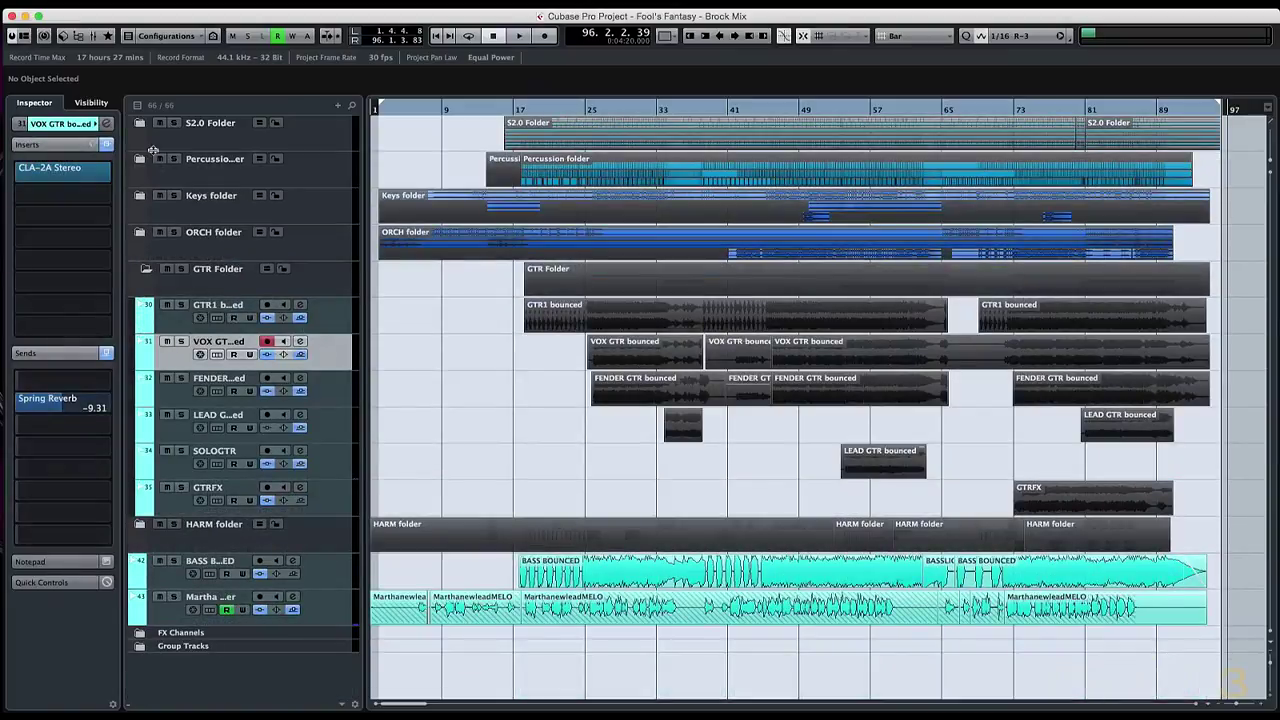
{"action": "left_click", "coordinate": [75, 123]}
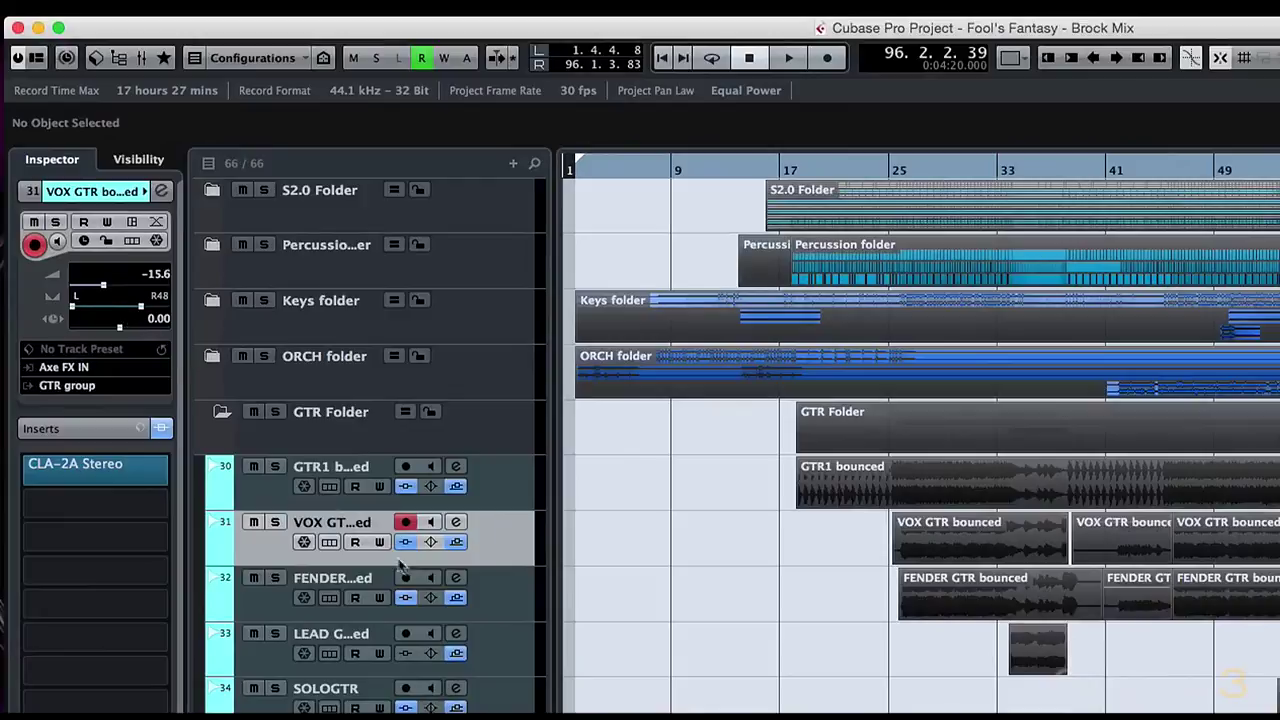
{"action": "left_click", "coordinate": [488, 600]}
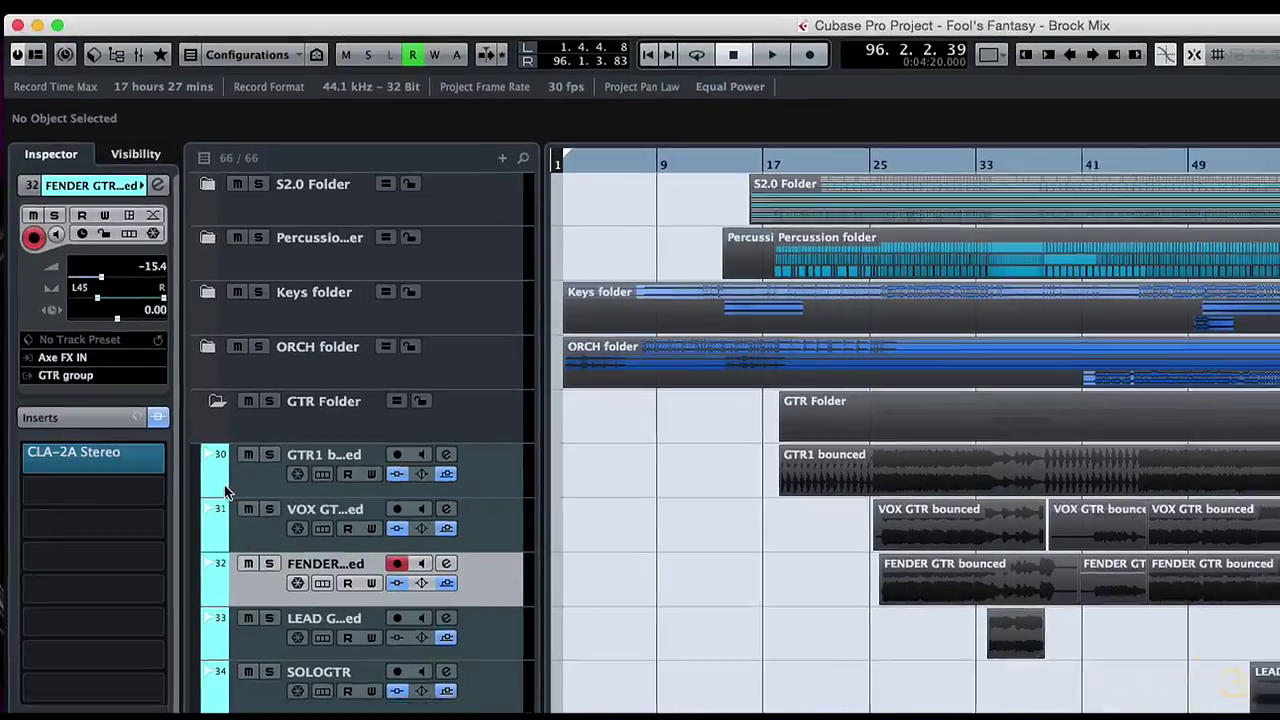
- Colour GTR1, VOX GTR, FENDER GTR, LEAD GTR, SOLOGTR and GTRFX cyan, then collapse the folder
{"action": "left_click", "coordinate": [222, 495]}
{"action": "left_click", "coordinate": [358, 343]}
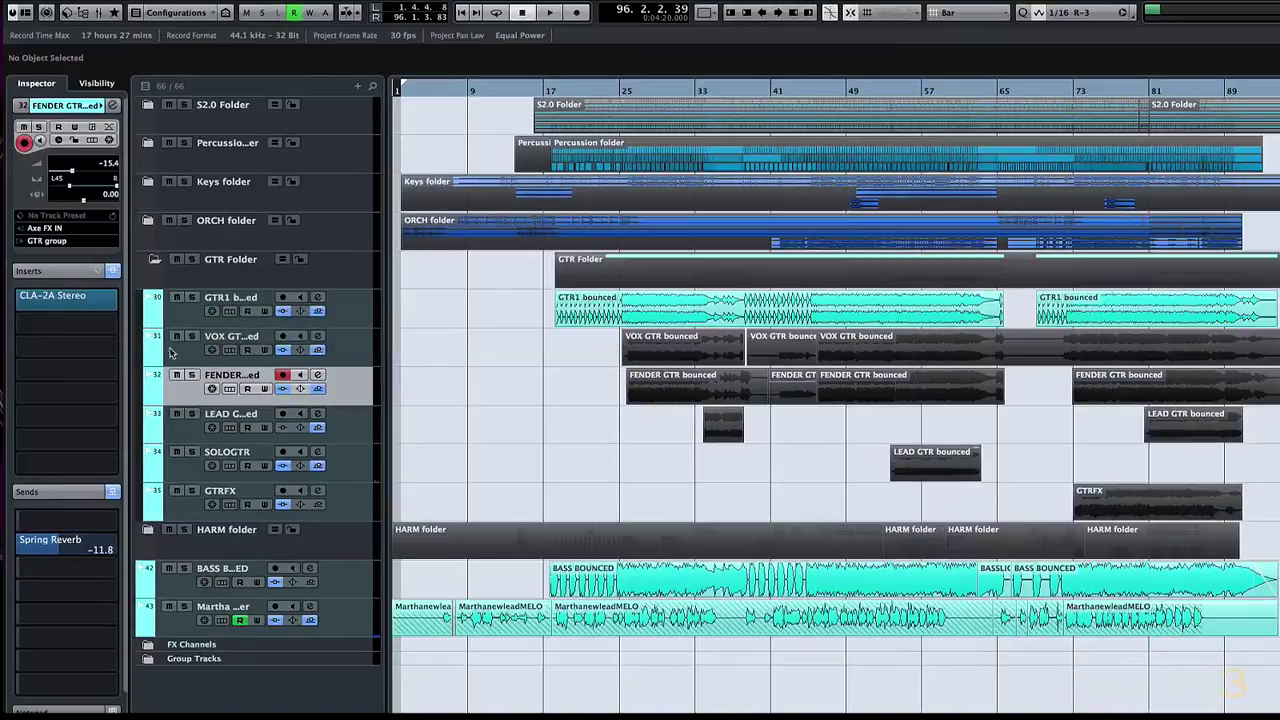
{"action": "left_click", "coordinate": [158, 355]}
{"action": "left_click", "coordinate": [356, 347]}
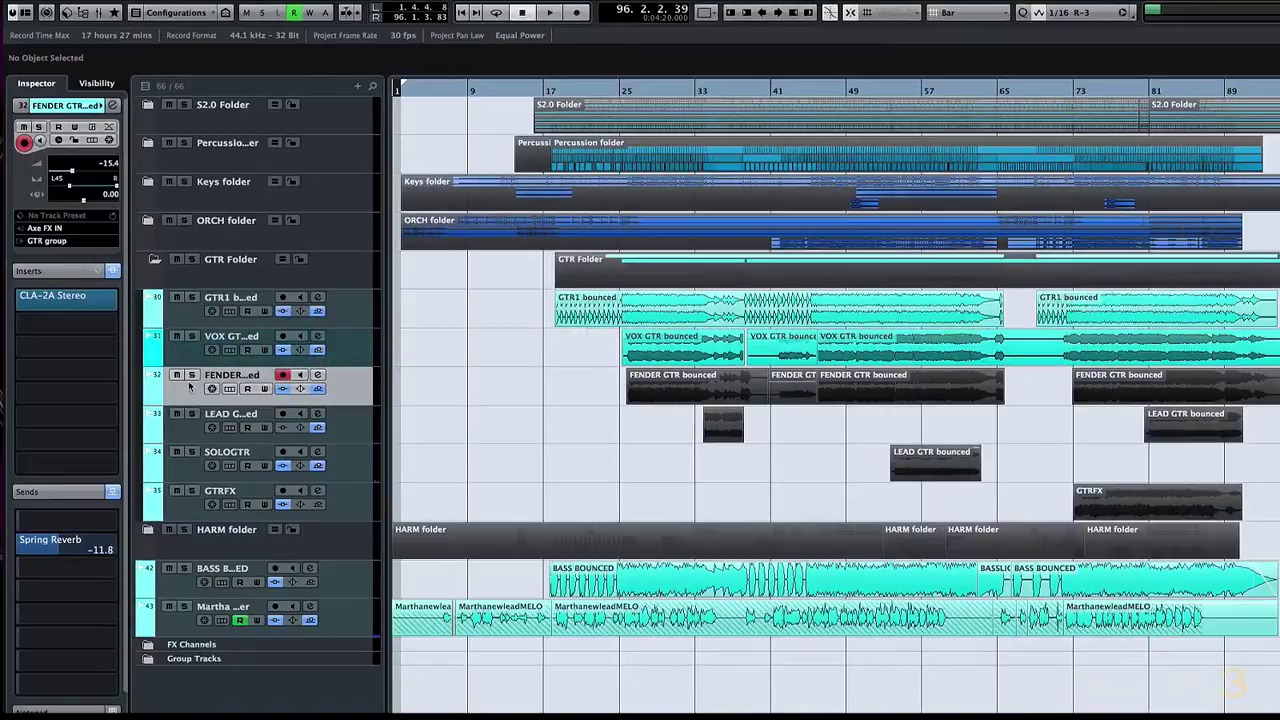
{"action": "left_click", "coordinate": [158, 384]}
{"action": "left_click", "coordinate": [342, 386]}
{"action": "left_click", "coordinate": [160, 422]}
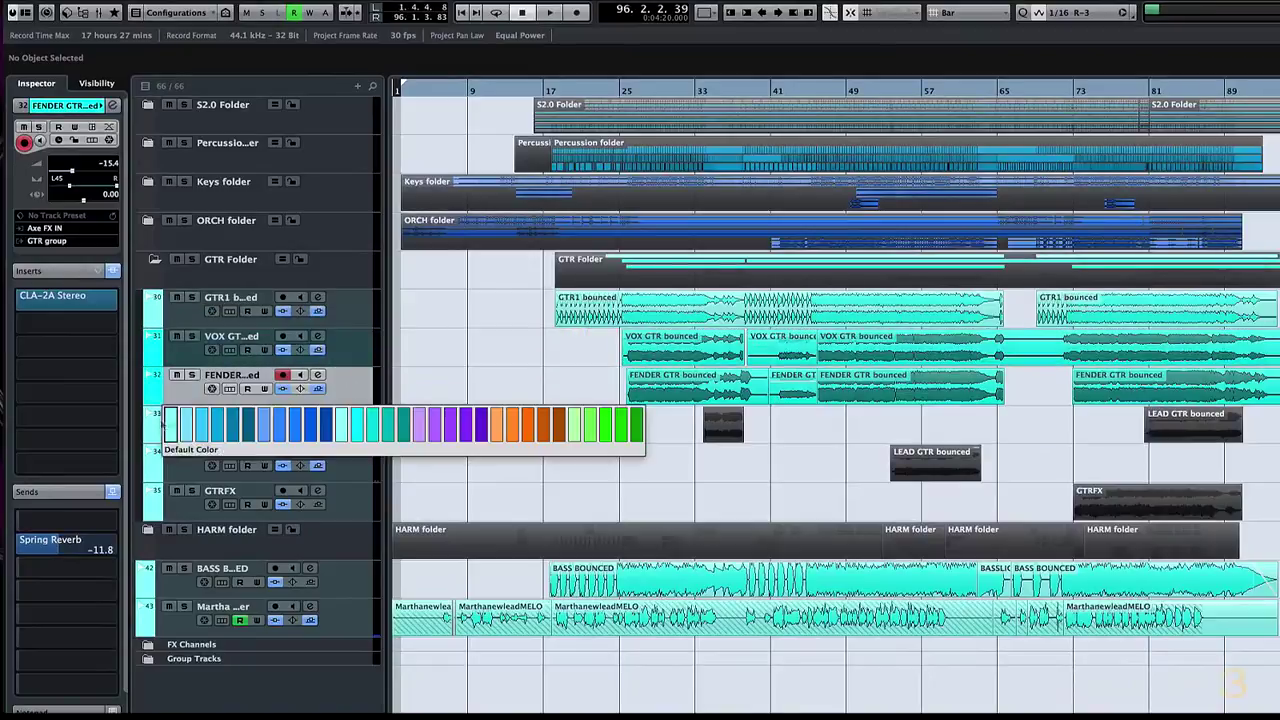
{"action": "left_click", "coordinate": [368, 429]}
{"action": "left_click", "coordinate": [157, 462]}
{"action": "left_click", "coordinate": [360, 466]}
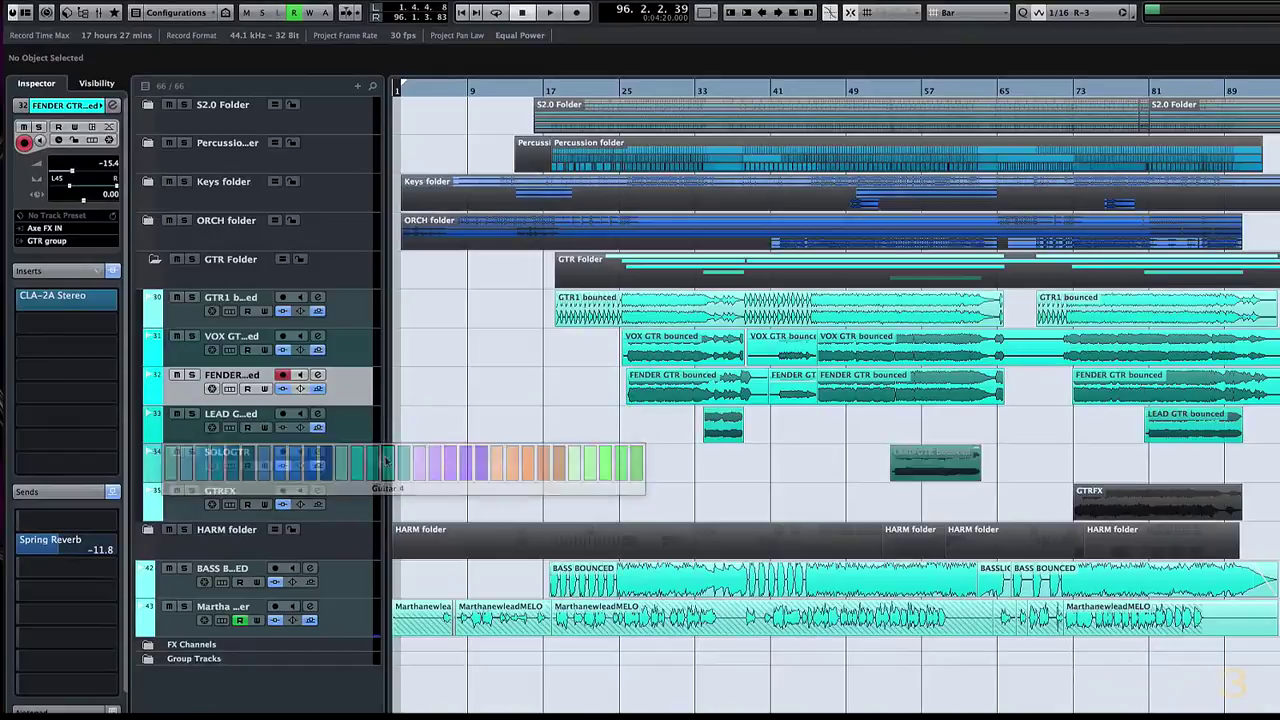
{"action": "left_click", "coordinate": [152, 500]}
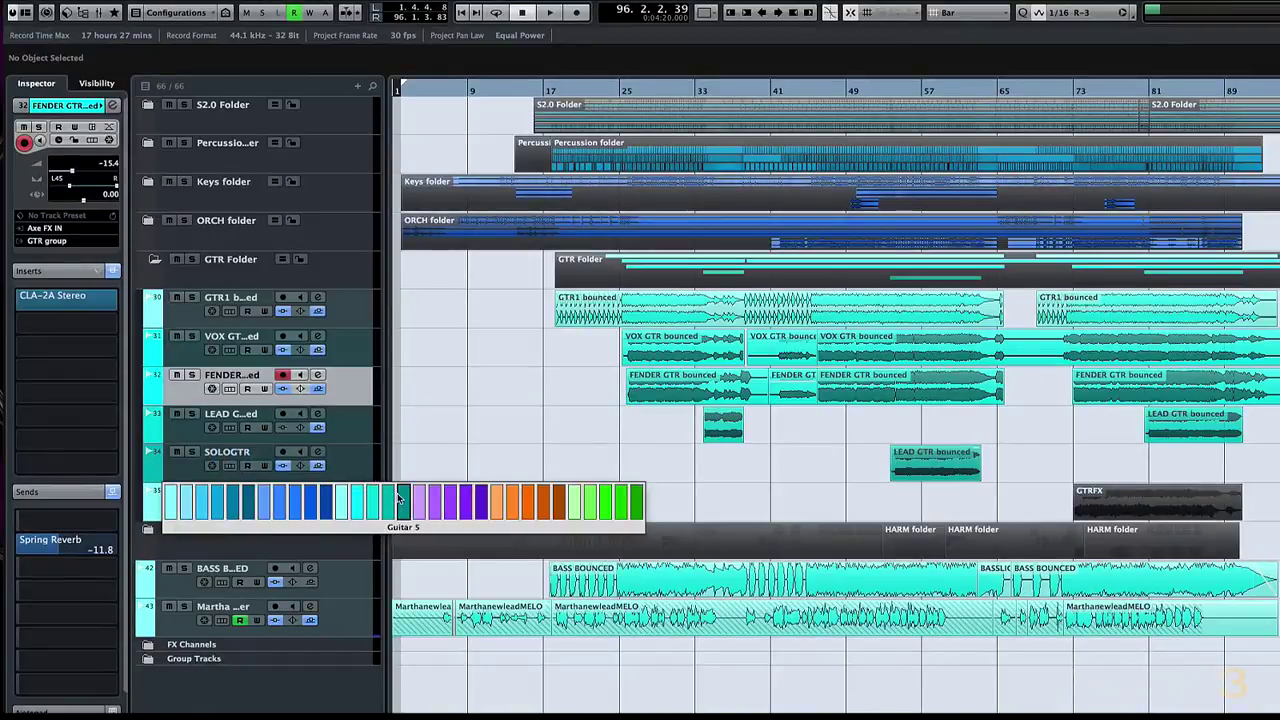
{"action": "left_click", "coordinate": [396, 502]}
{"action": "left_click", "coordinate": [154, 259]}
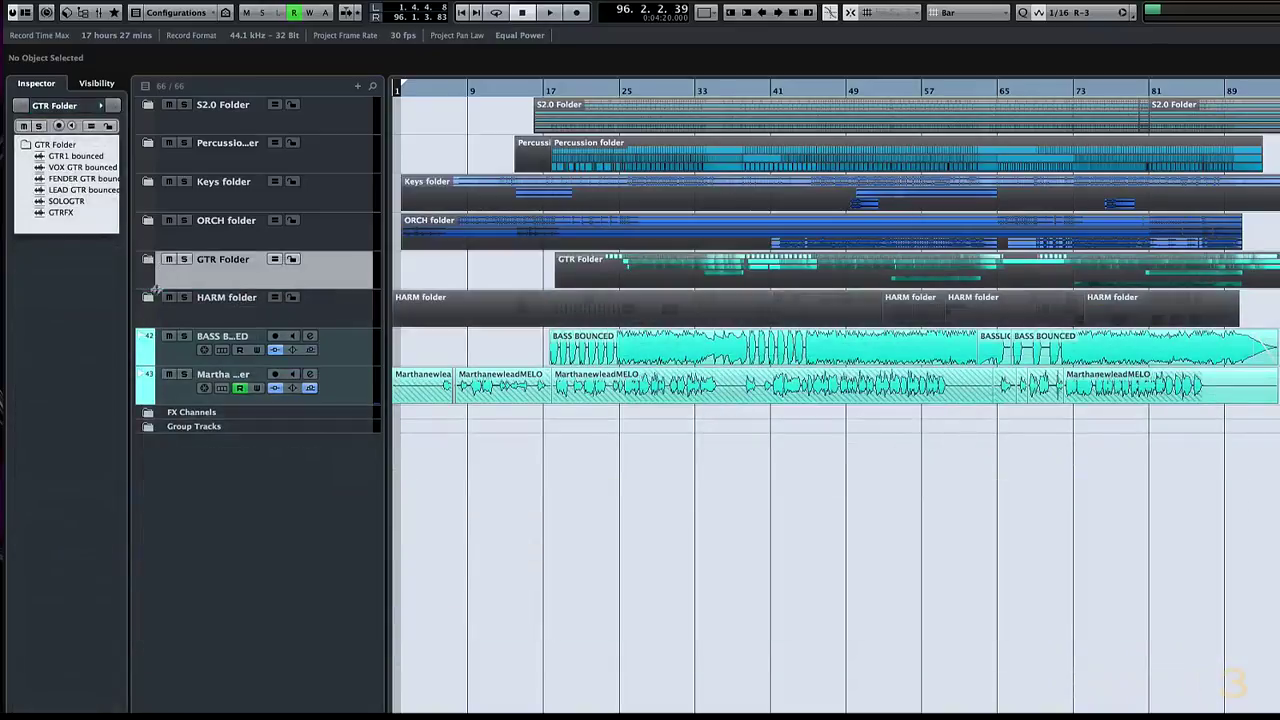
- Expand the HARM folder and colour HARM1–HARM3 purple, starting with Vox 2
{"action": "left_click", "coordinate": [148, 300]}
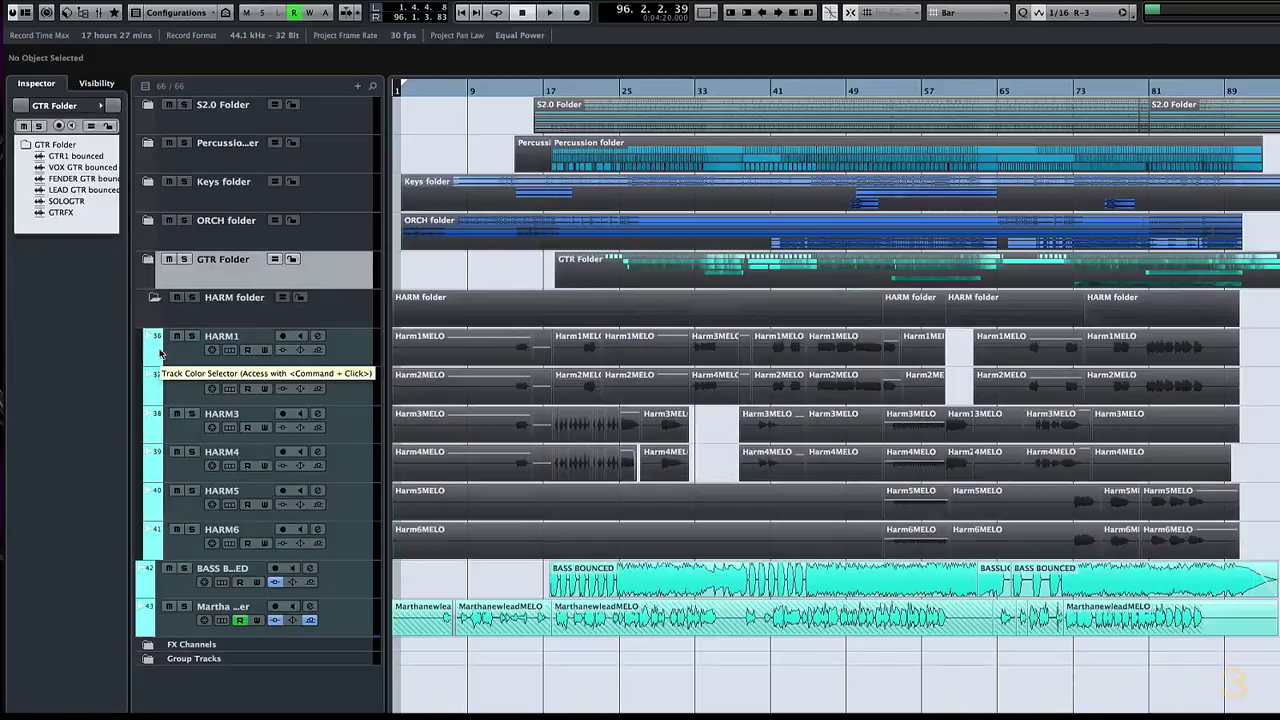
{"action": "left_click", "coordinate": [158, 354], "text": "super"}
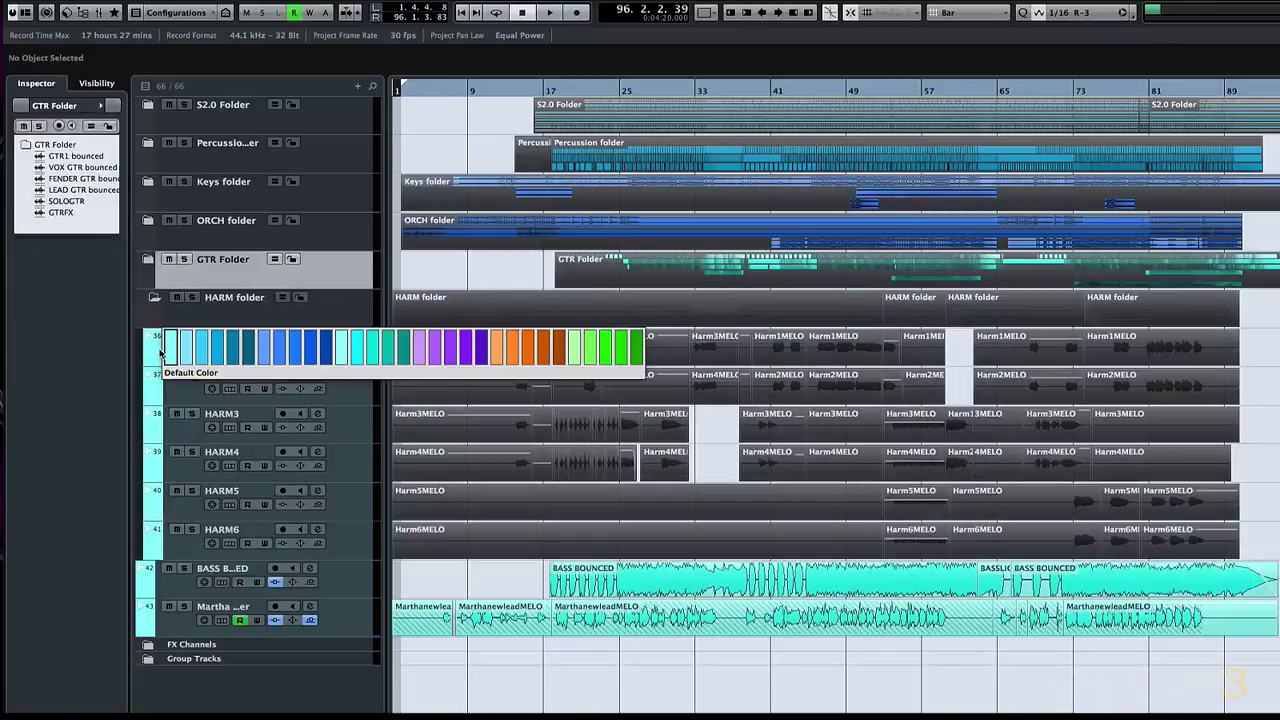
{"action": "left_click", "coordinate": [433, 356]}
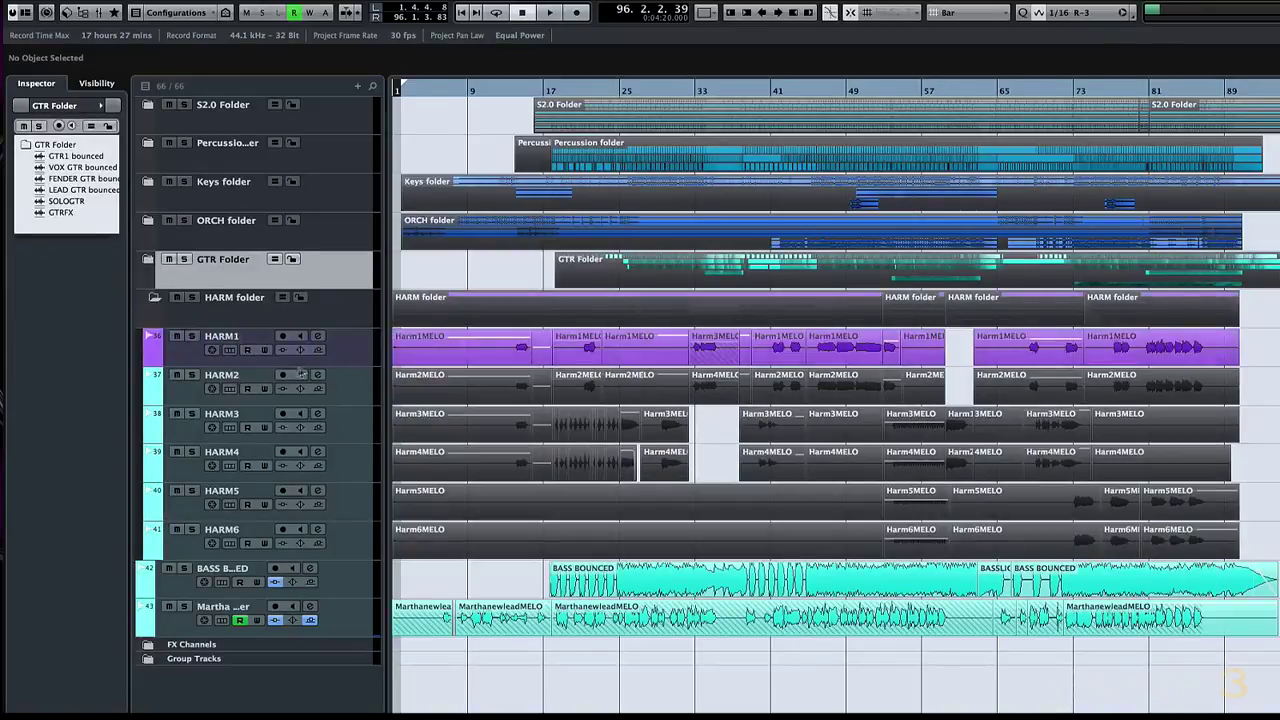
{"action": "left_click", "coordinate": [160, 388]}
{"action": "left_click", "coordinate": [437, 398]}
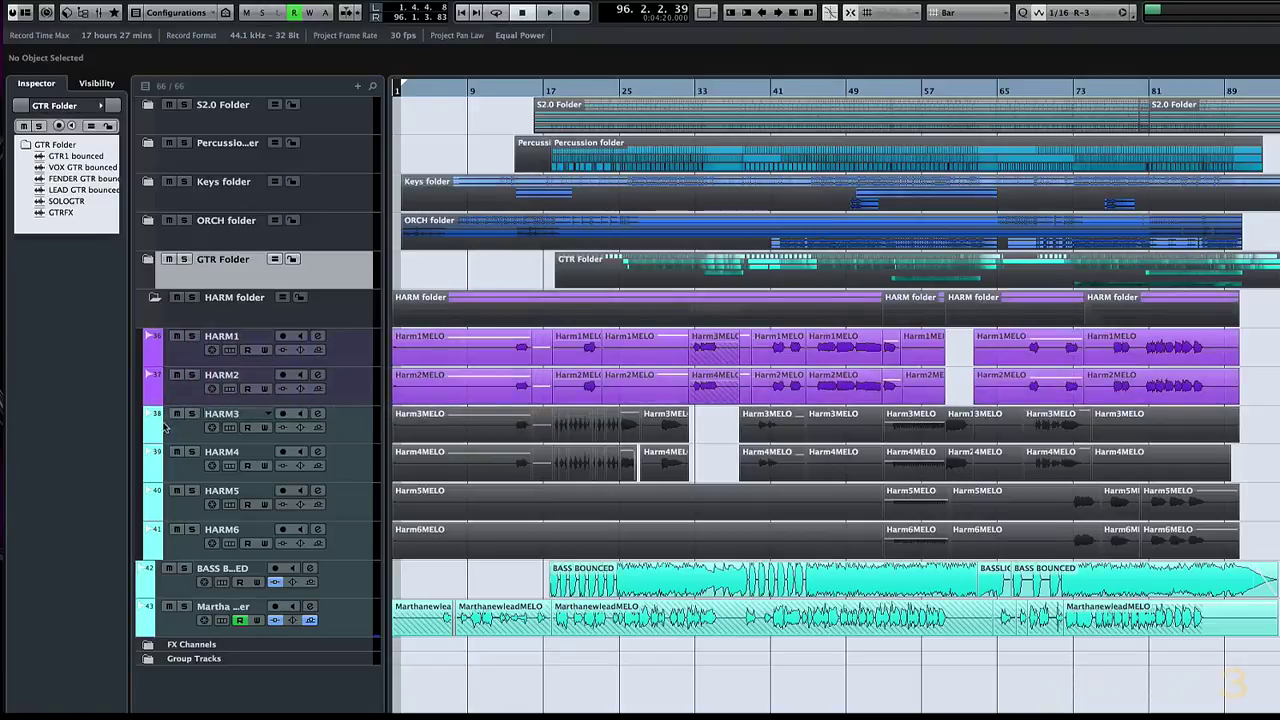
{"action": "left_click", "coordinate": [162, 428]}
{"action": "left_click", "coordinate": [440, 432]}
- Colour HARM4–HARM6 purple, then switch HARM5 to a slightly different purple
{"action": "left_click", "coordinate": [162, 467]}
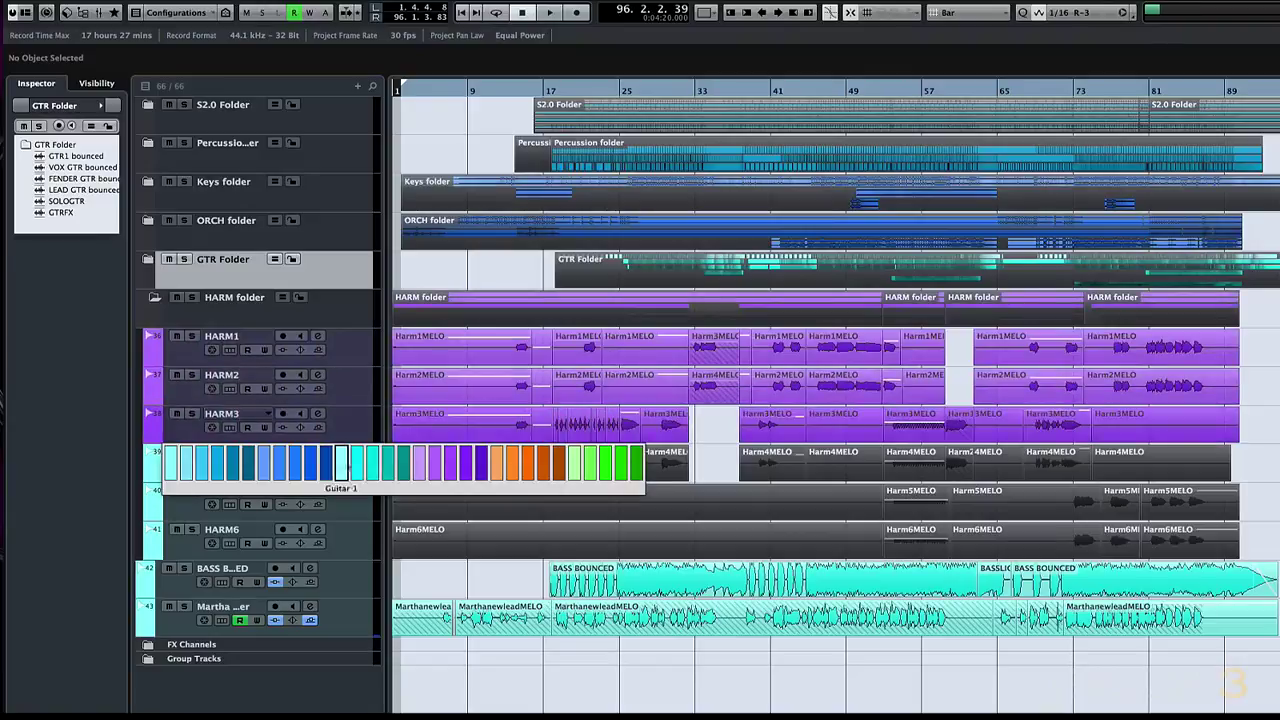
{"action": "left_click", "coordinate": [442, 463]}
{"action": "left_click", "coordinate": [162, 505]}
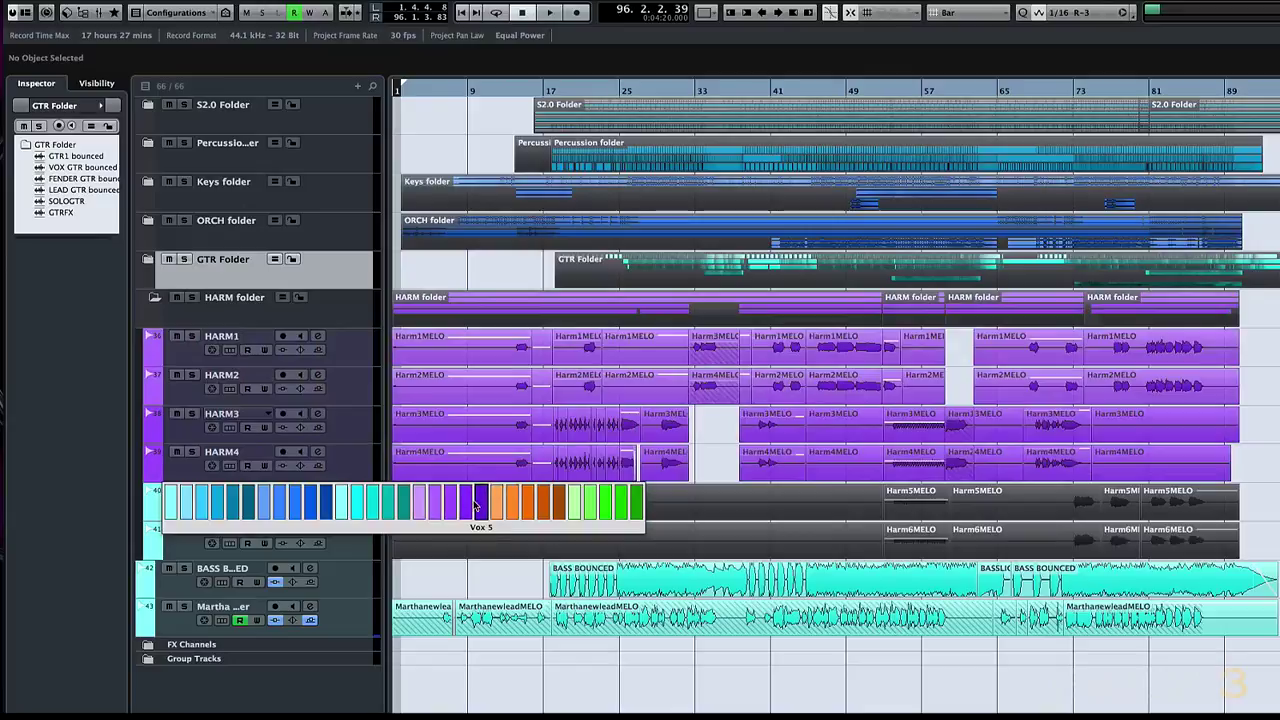
{"action": "left_click", "coordinate": [474, 506]}
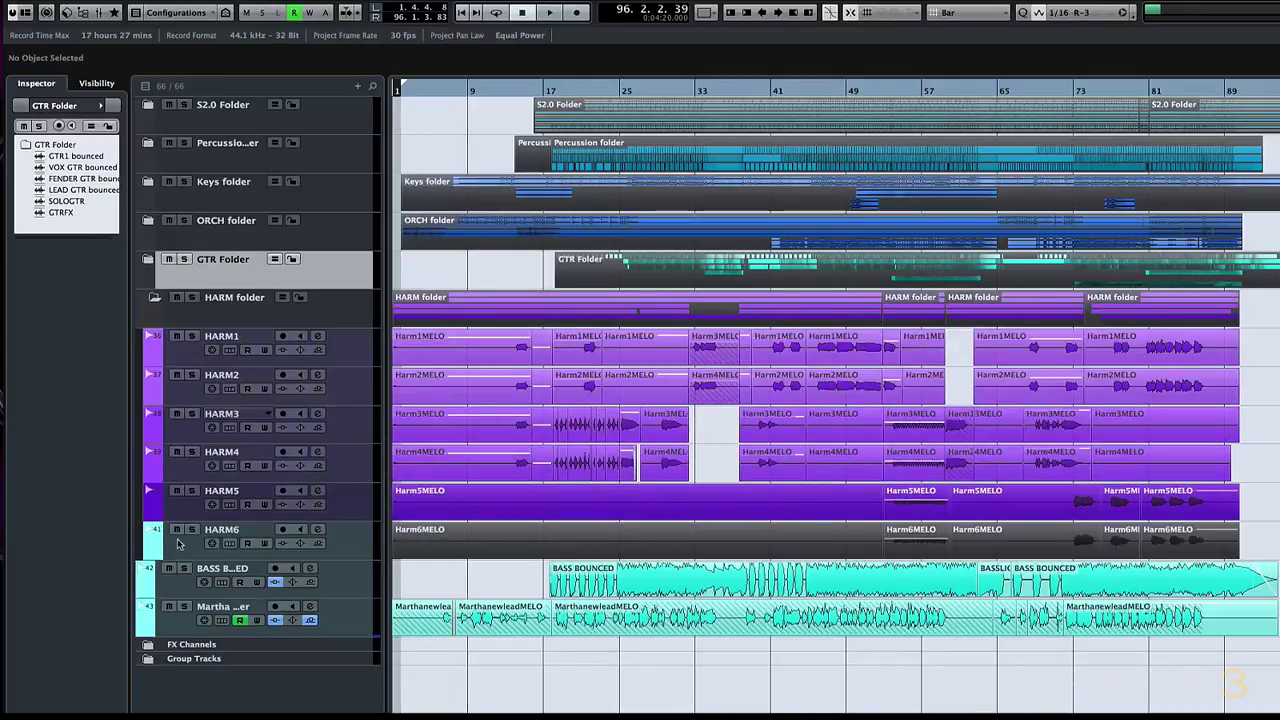
{"action": "left_click", "coordinate": [158, 540]}
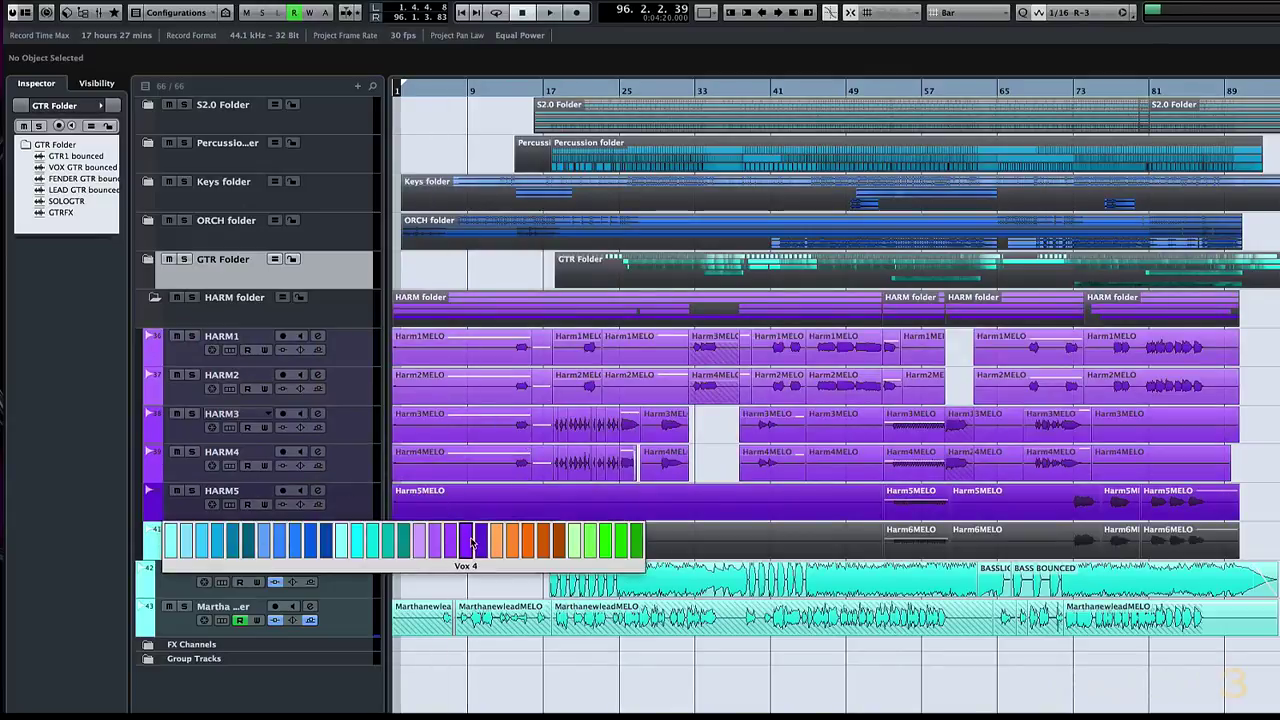
{"action": "left_click", "coordinate": [474, 545]}
{"action": "left_click", "coordinate": [160, 510]}
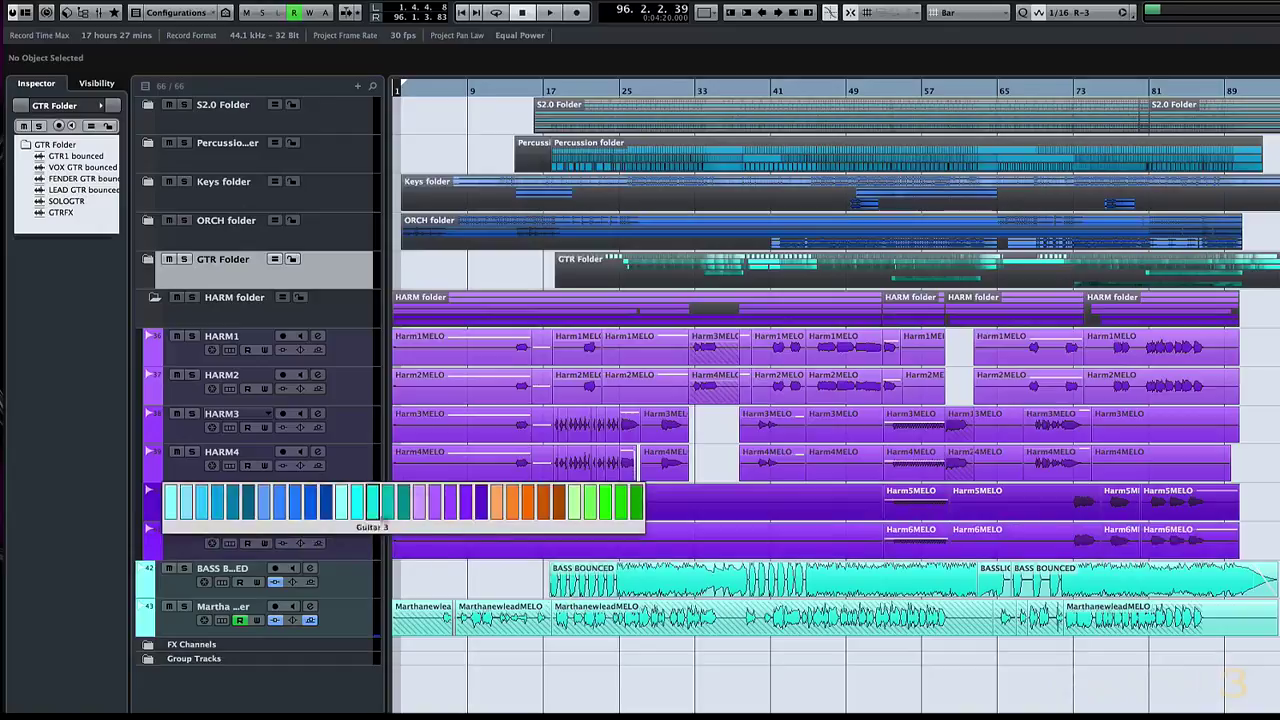
{"action": "left_click", "coordinate": [467, 512]}
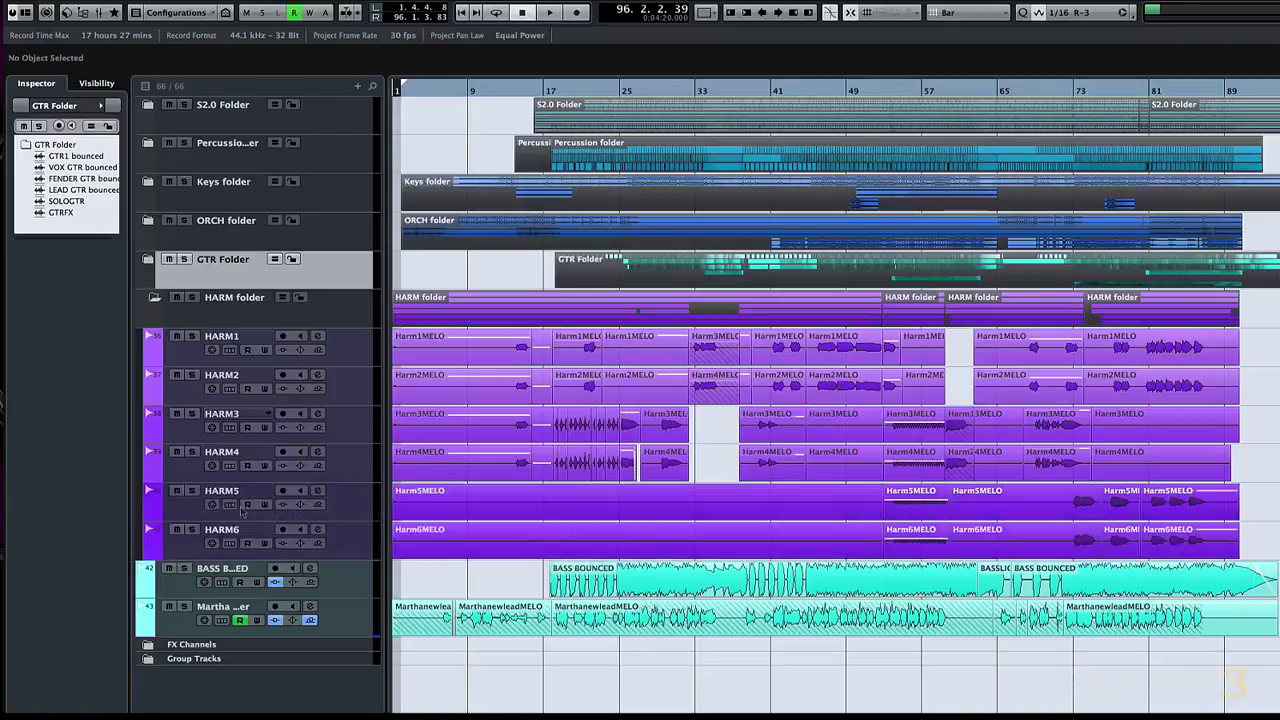
- Fold the HARM folder closed and recolour the bass track a darker teal
{"action": "left_click", "coordinate": [154, 297]}
{"action": "left_click", "coordinate": [150, 352]}
{"action": "left_click", "coordinate": [200, 352]}
- Colour the Martha lead track purple (Vox 2) and make all track rows taller
{"action": "left_click", "coordinate": [148, 380]}
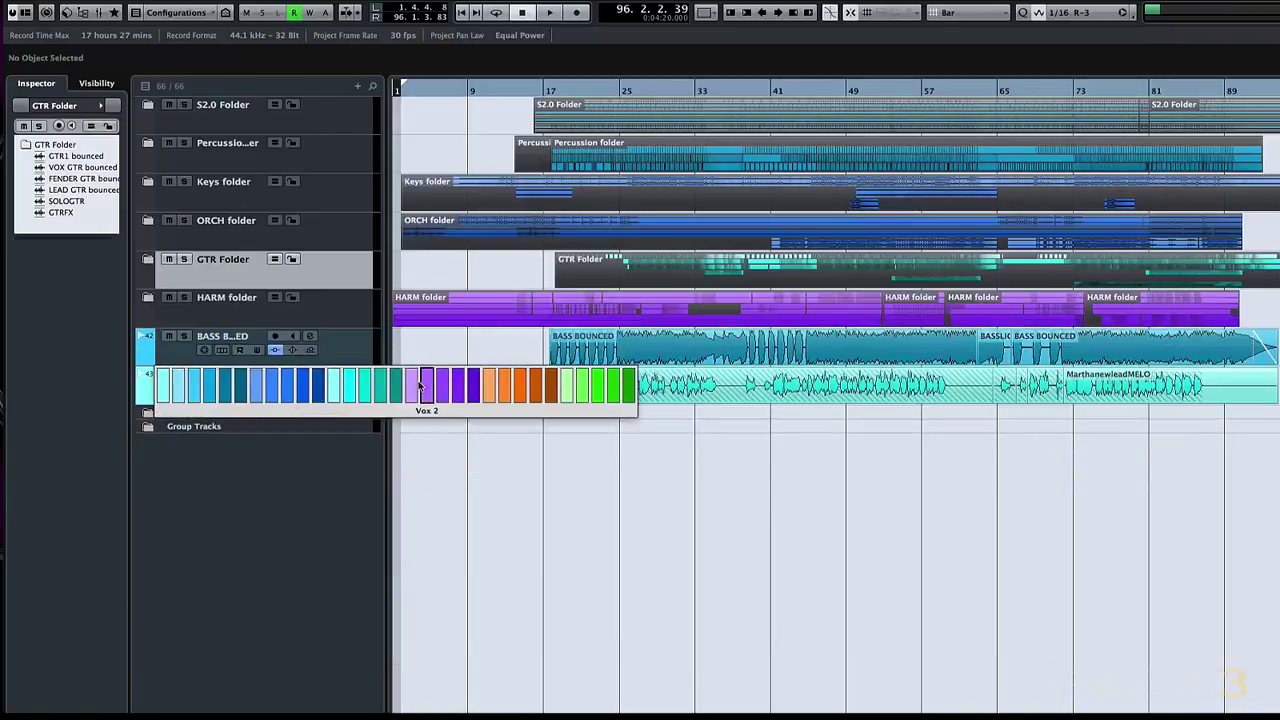
{"action": "left_click", "coordinate": [420, 385]}
{"action": "key", "text": "shift+h"}
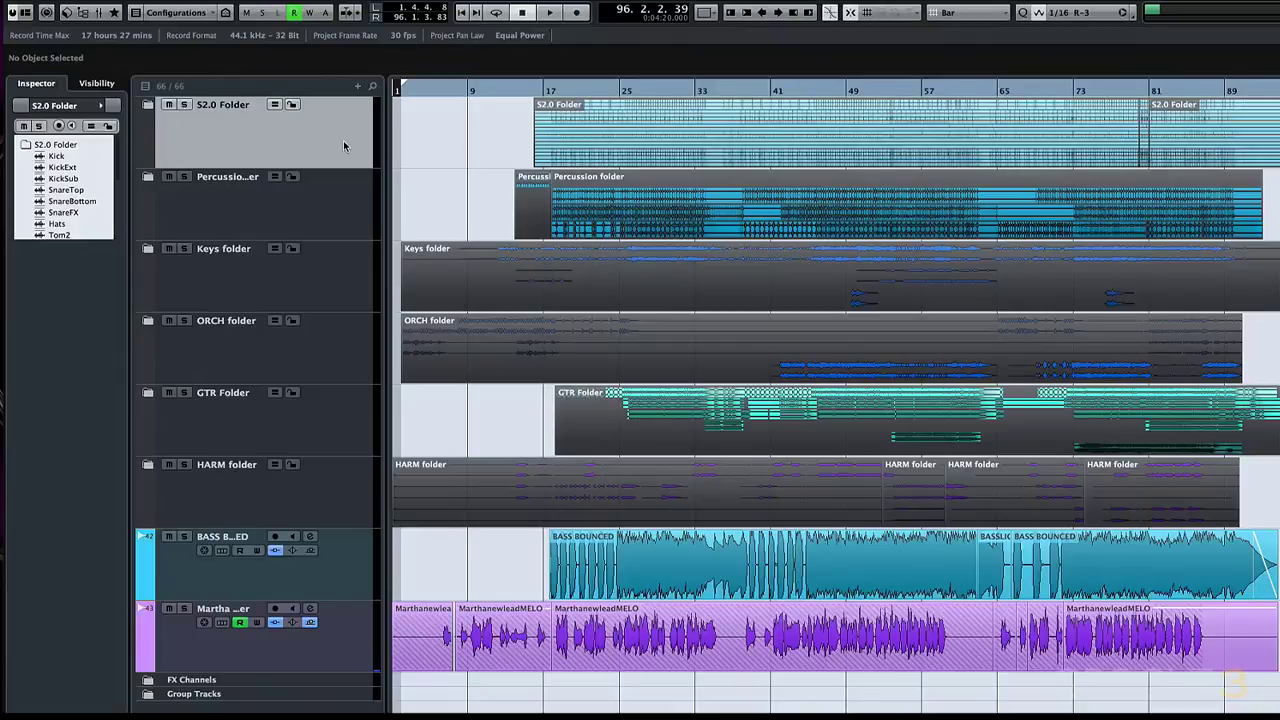
- Move BASS BOUNCED under the Percussion folder and check the Keys, ORCH and GTR folders
{"action": "left_click", "coordinate": [335, 203]}
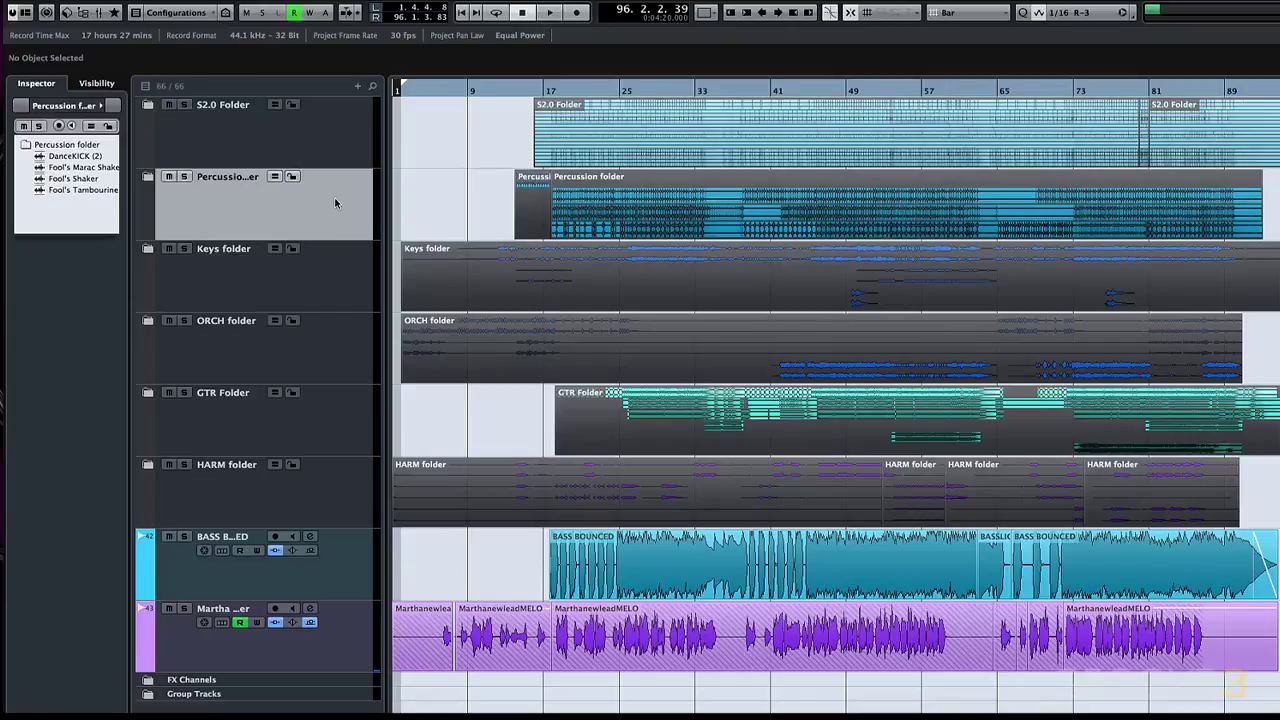
{"action": "left_click_drag", "start_coordinate": [335, 567], "coordinate": [330, 266]}
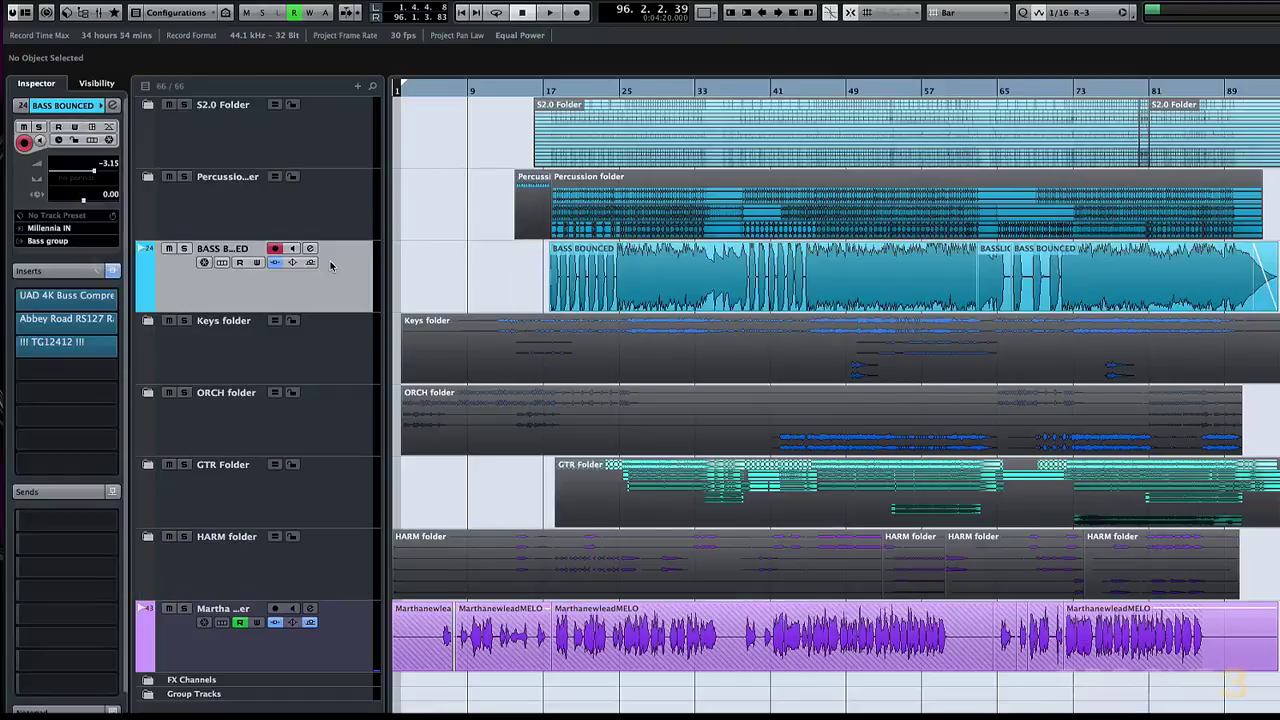
{"action": "left_click", "coordinate": [319, 336]}
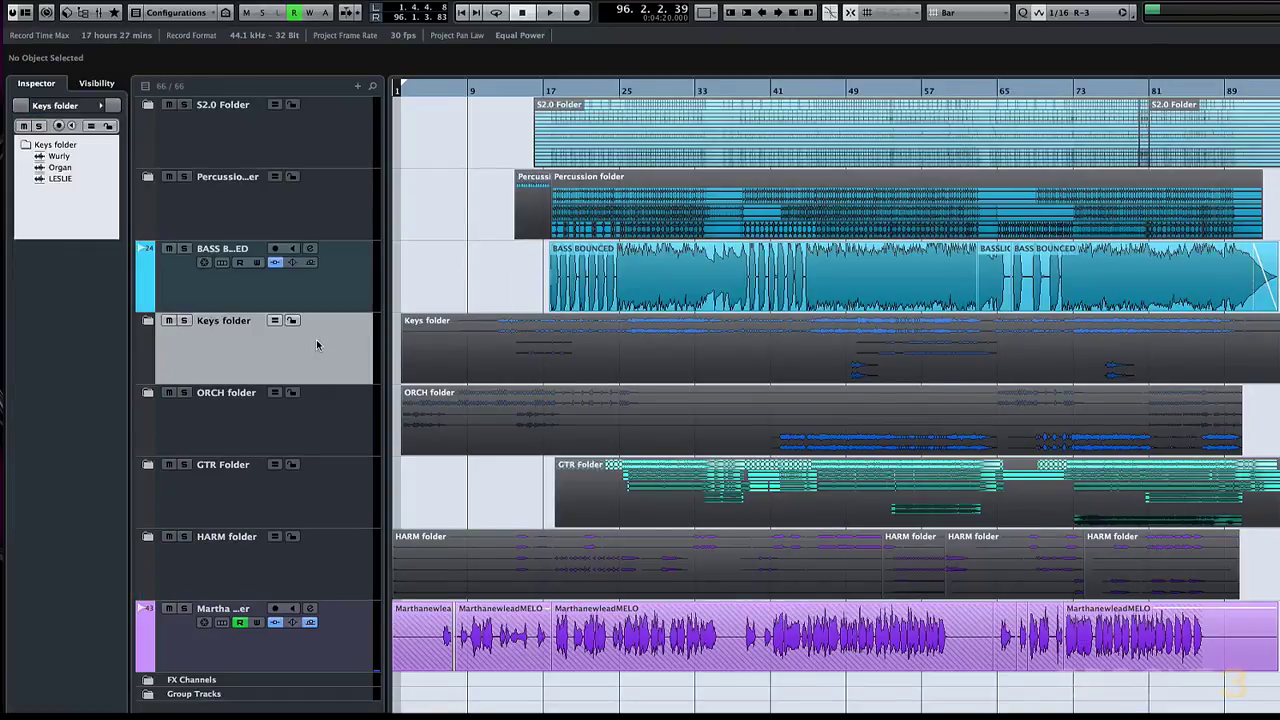
{"action": "left_click", "coordinate": [316, 418]}
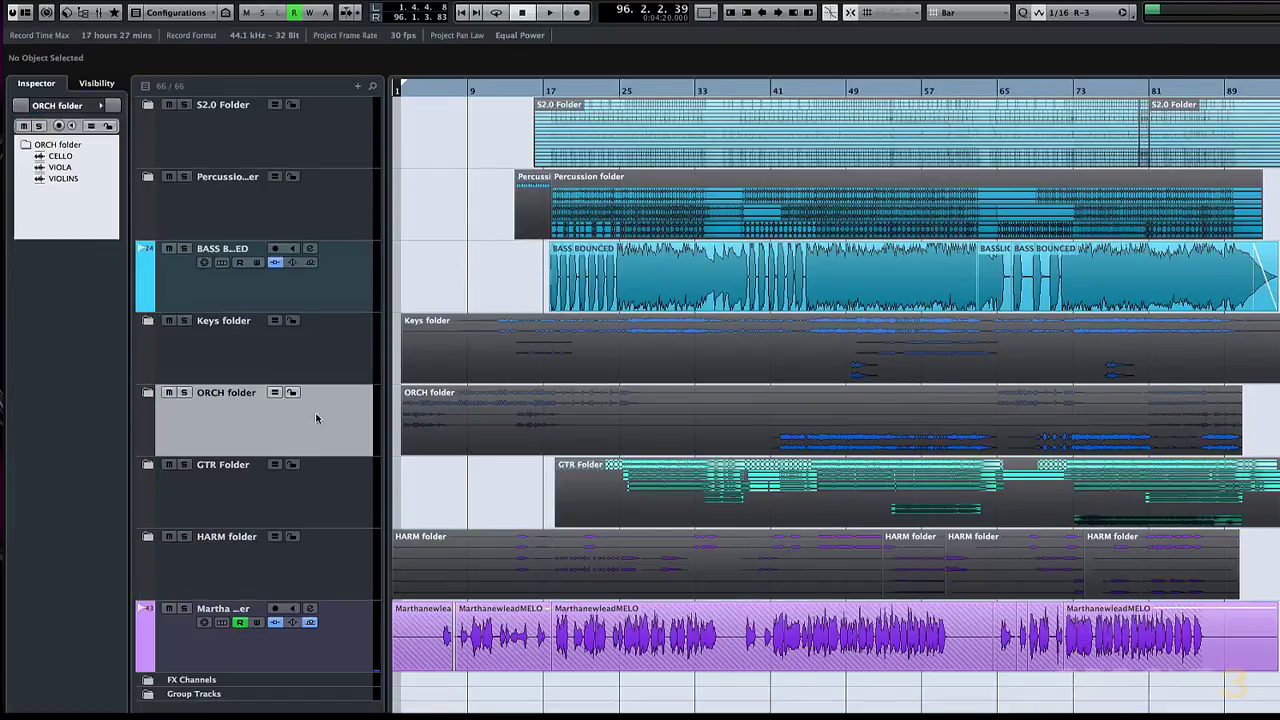
{"action": "left_click", "coordinate": [310, 478]}
- Place the Martha lead above the HARM folder and expand Group Tracks to its eight groups
{"action": "left_click_drag", "start_coordinate": [330, 640], "coordinate": [338, 558]}
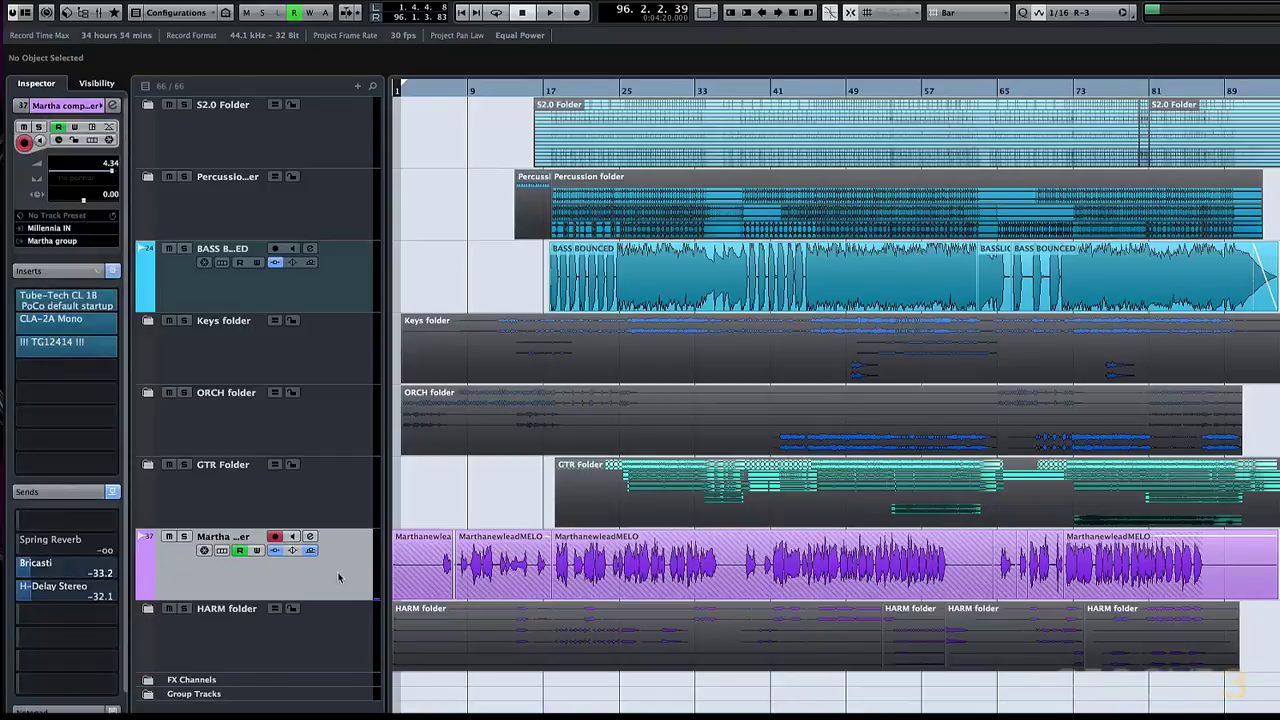
{"action": "left_click", "coordinate": [335, 626]}
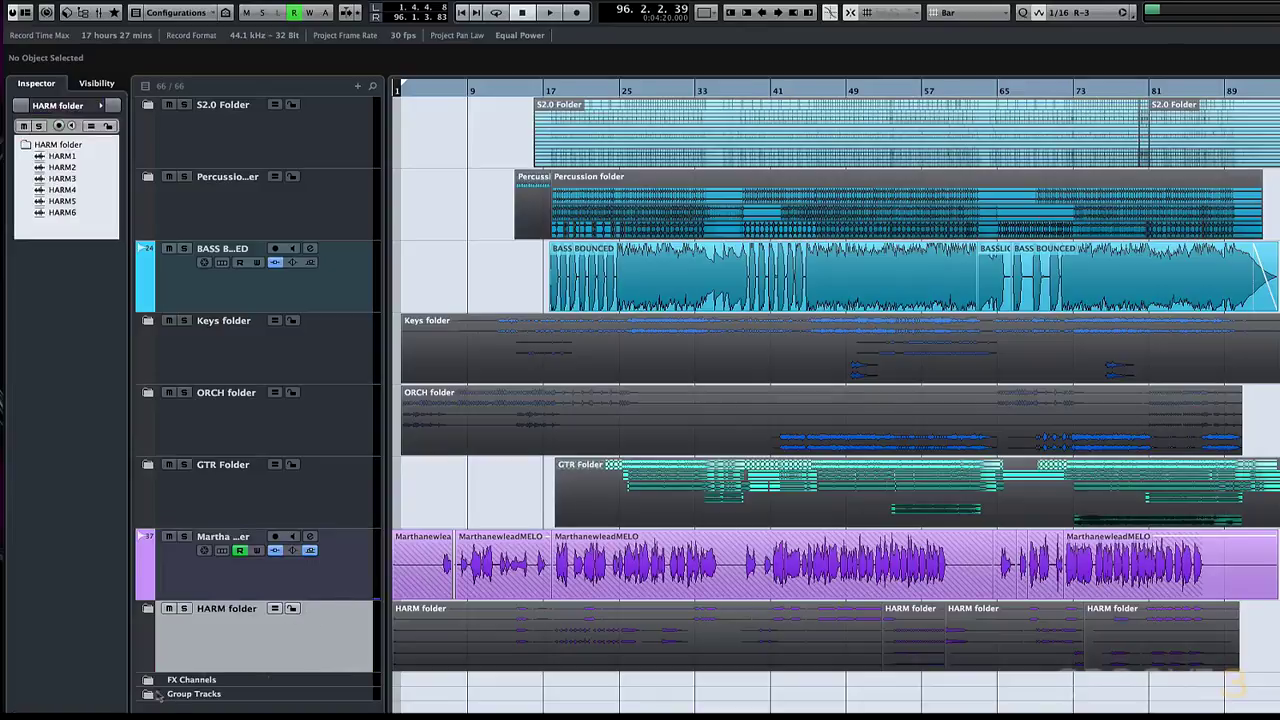
{"action": "left_click", "coordinate": [149, 694]}
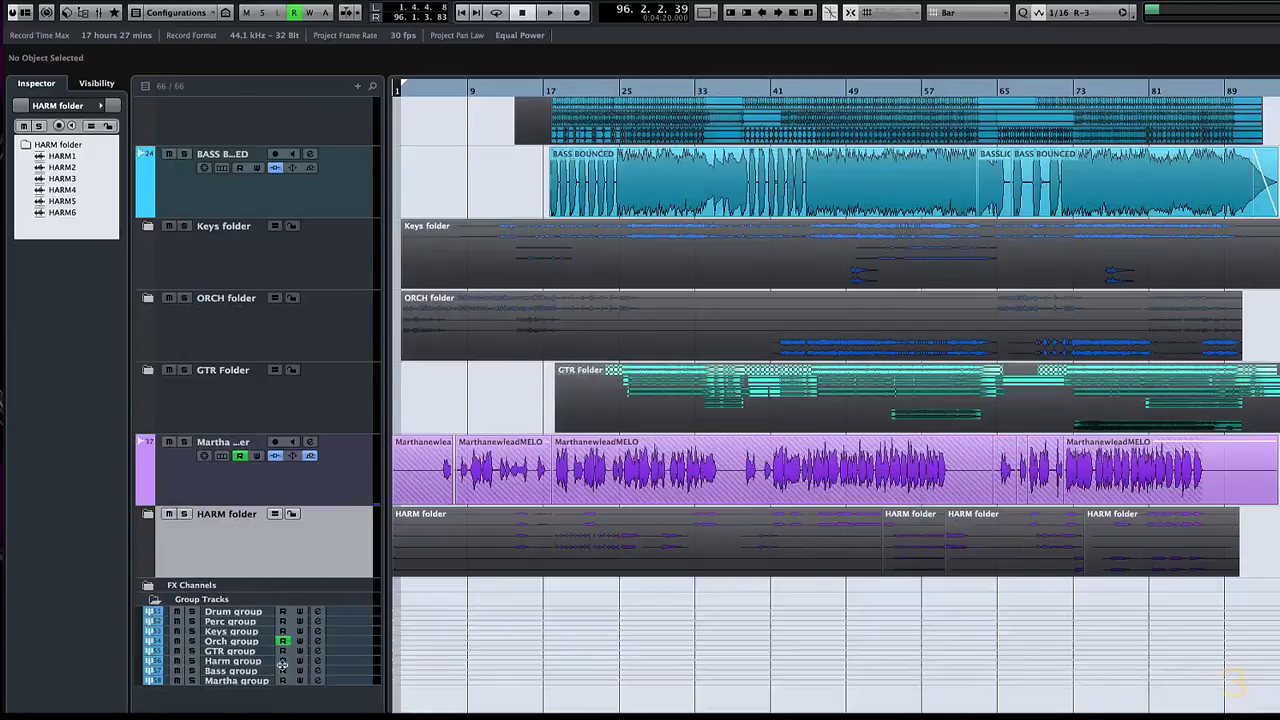
- Move the Bass group under Perc and the Martha group above Harm, then fold Group Tracks
{"action": "key", "text": "shift+f"}
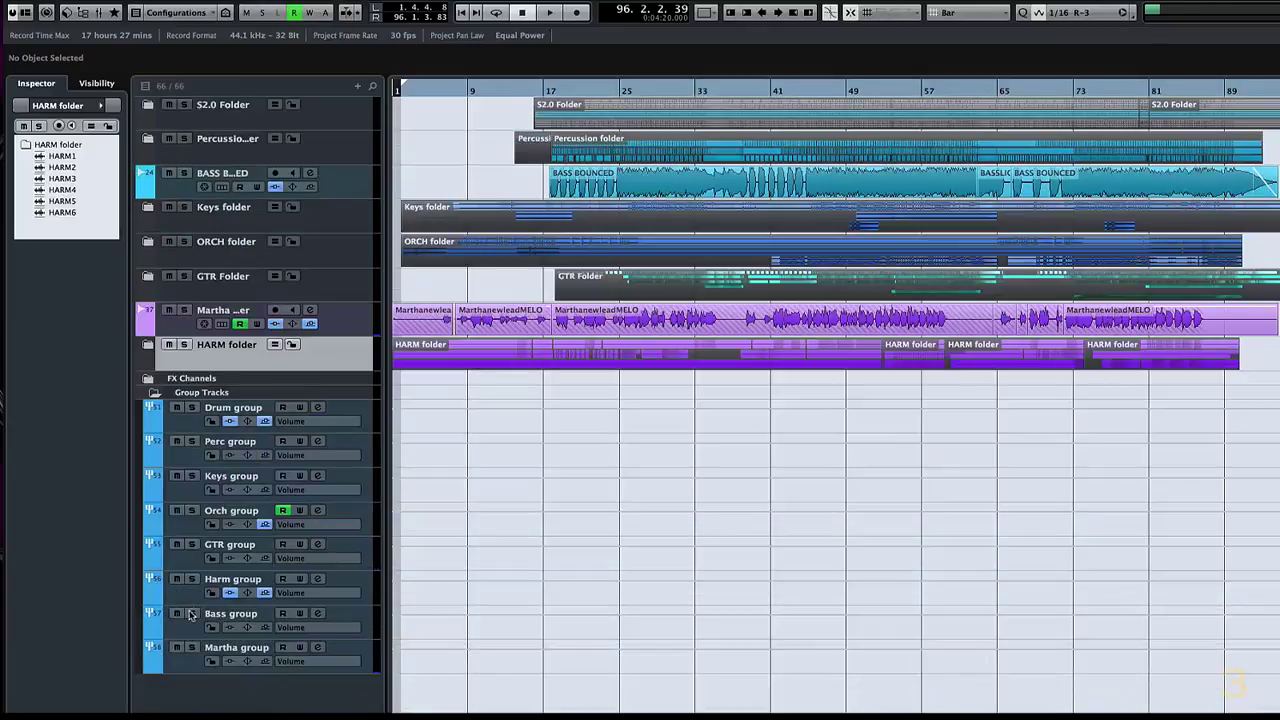
{"action": "left_click_drag", "start_coordinate": [183, 628], "coordinate": [198, 492]}
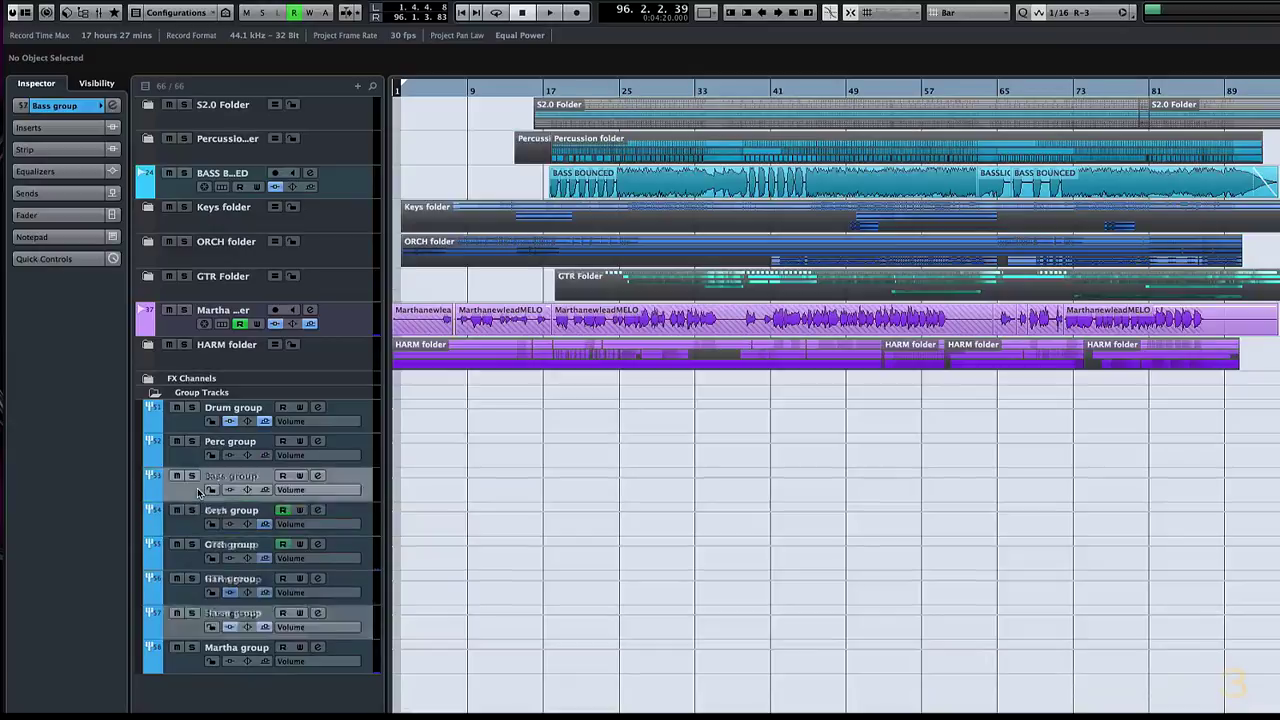
{"action": "left_click_drag", "start_coordinate": [180, 664], "coordinate": [184, 618]}
{"action": "left_click", "coordinate": [154, 394]}
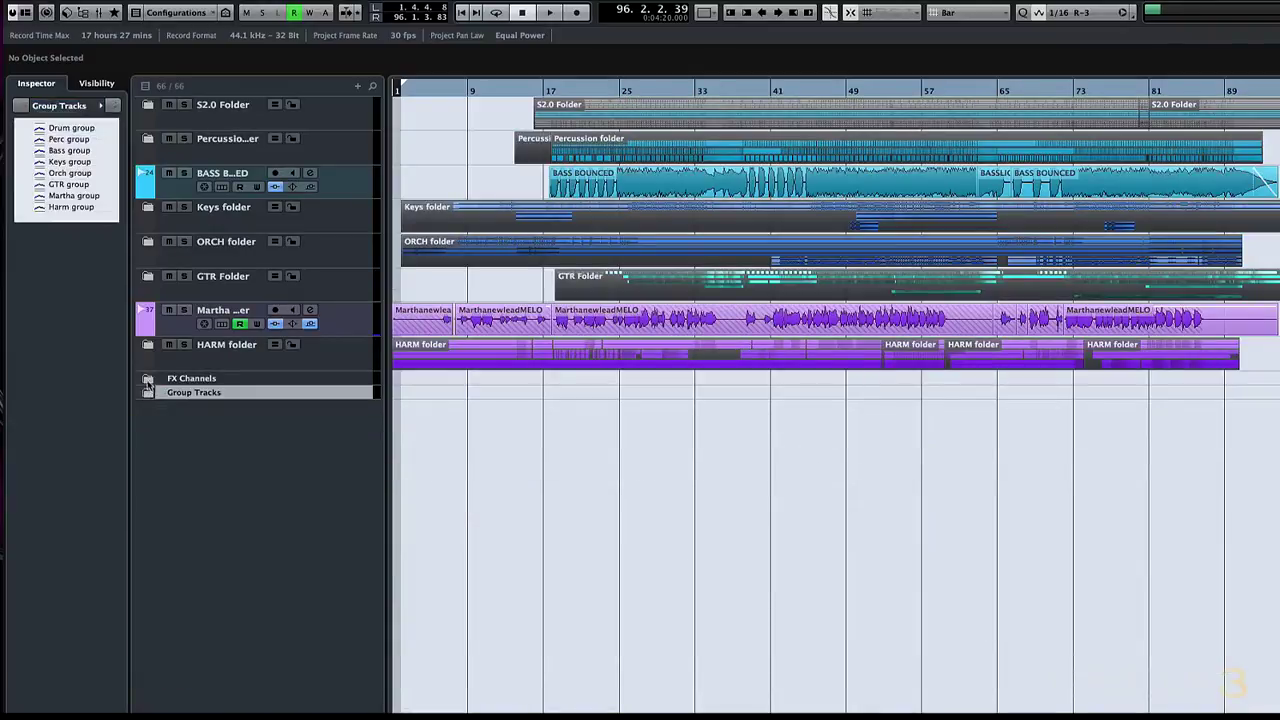
- Delete the FX Channels folder with its seven effect channels and show the track Visibility list
{"action": "left_click", "coordinate": [149, 380]}
{"action": "left_click", "coordinate": [338, 391]}
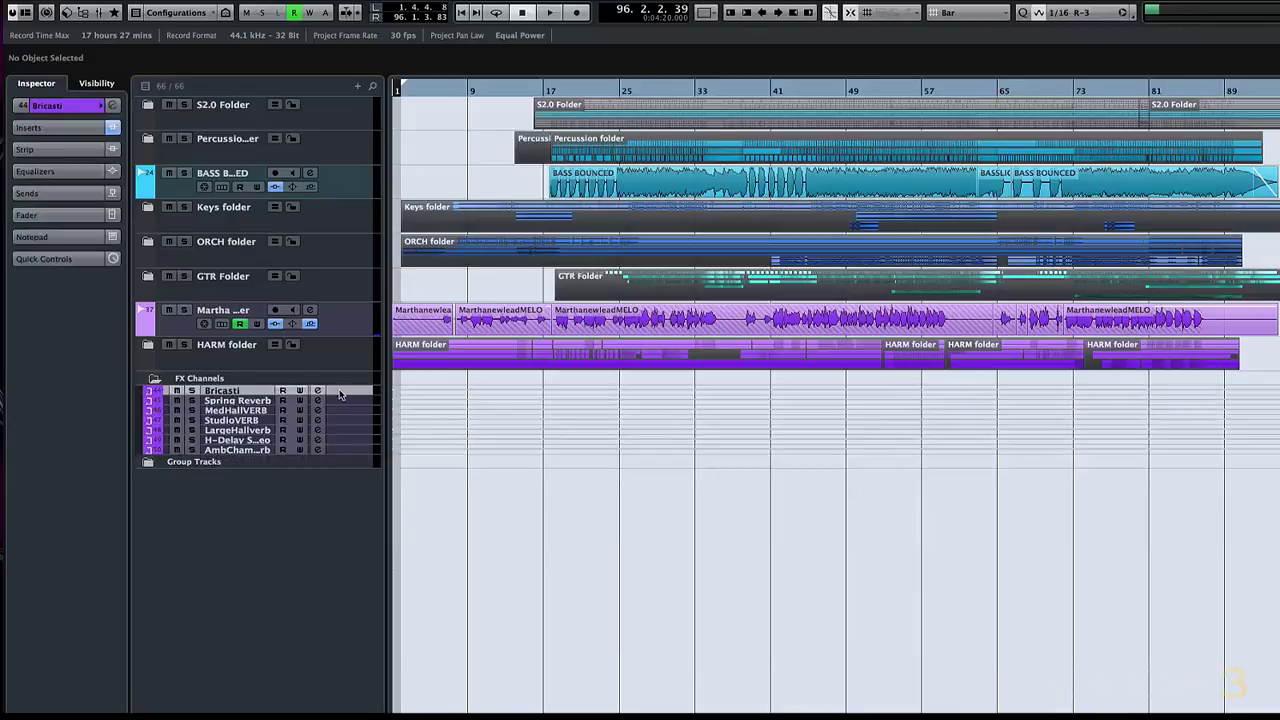
{"action": "left_click", "coordinate": [342, 450], "text": "shift"}
{"action": "right_click", "coordinate": [532, 302]}
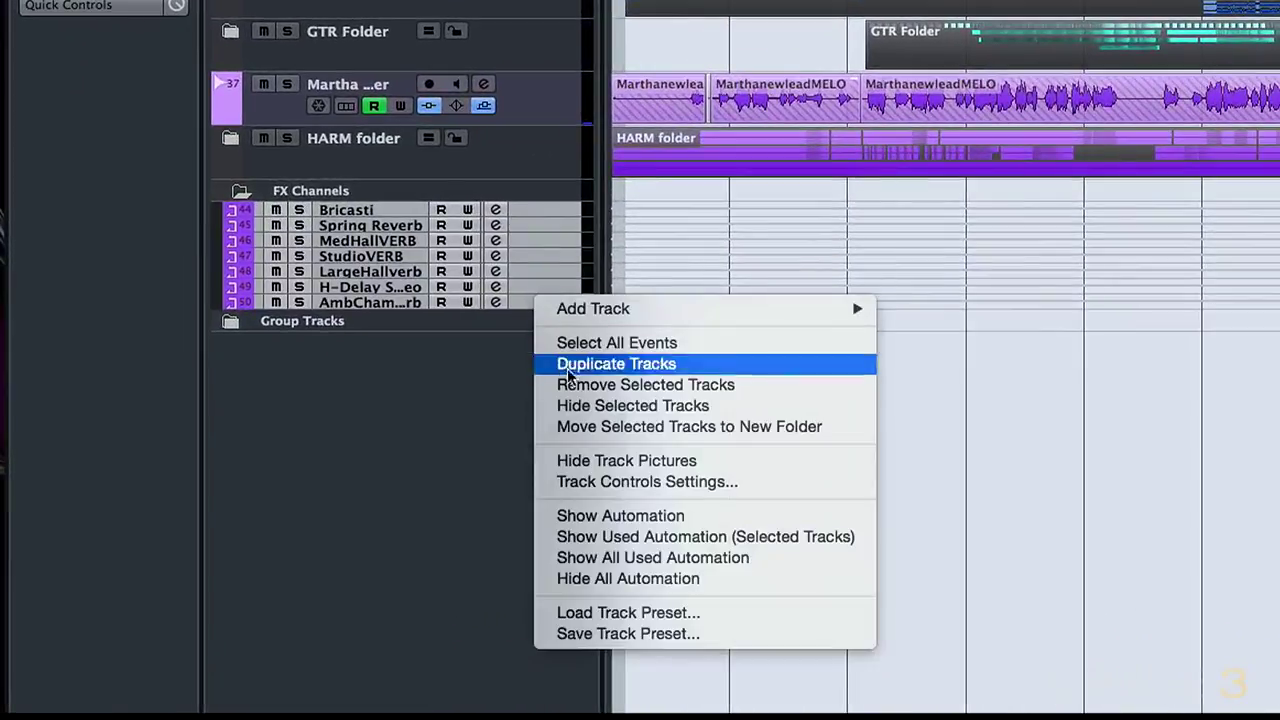
{"action": "key", "text": "Escape"}
{"action": "left_click", "coordinate": [443, 192]}
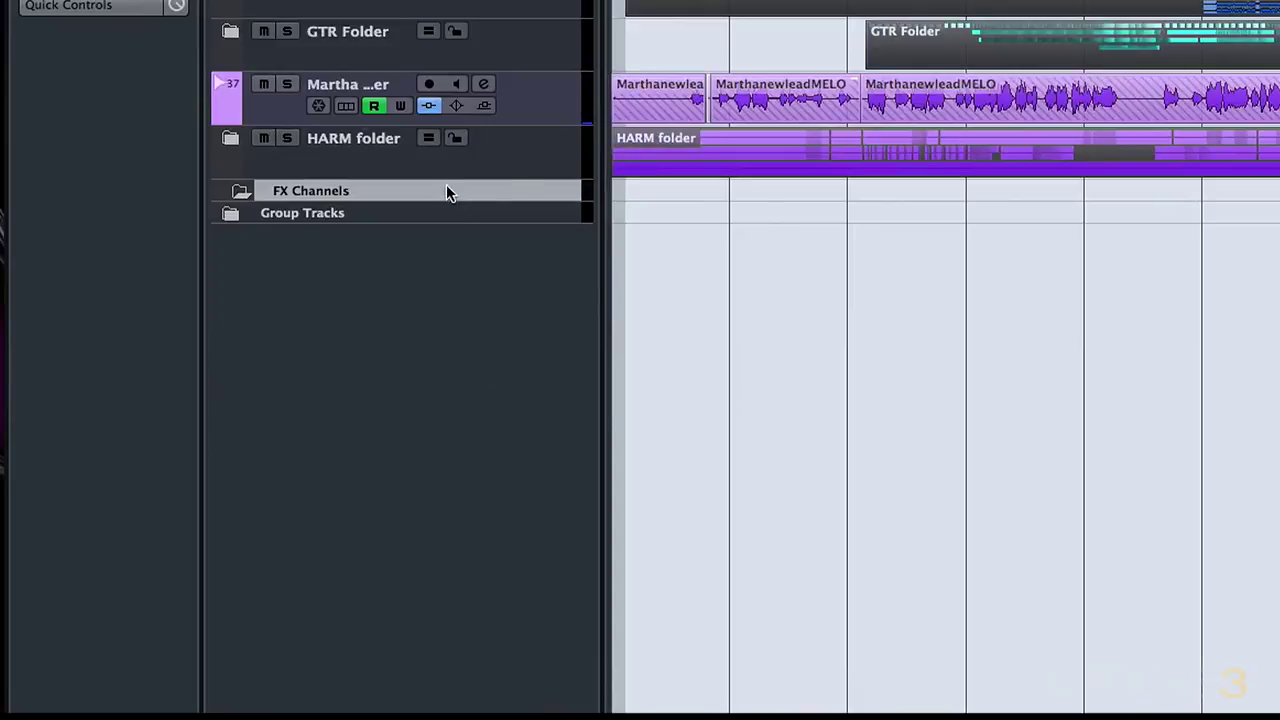
{"action": "right_click", "coordinate": [447, 187]}
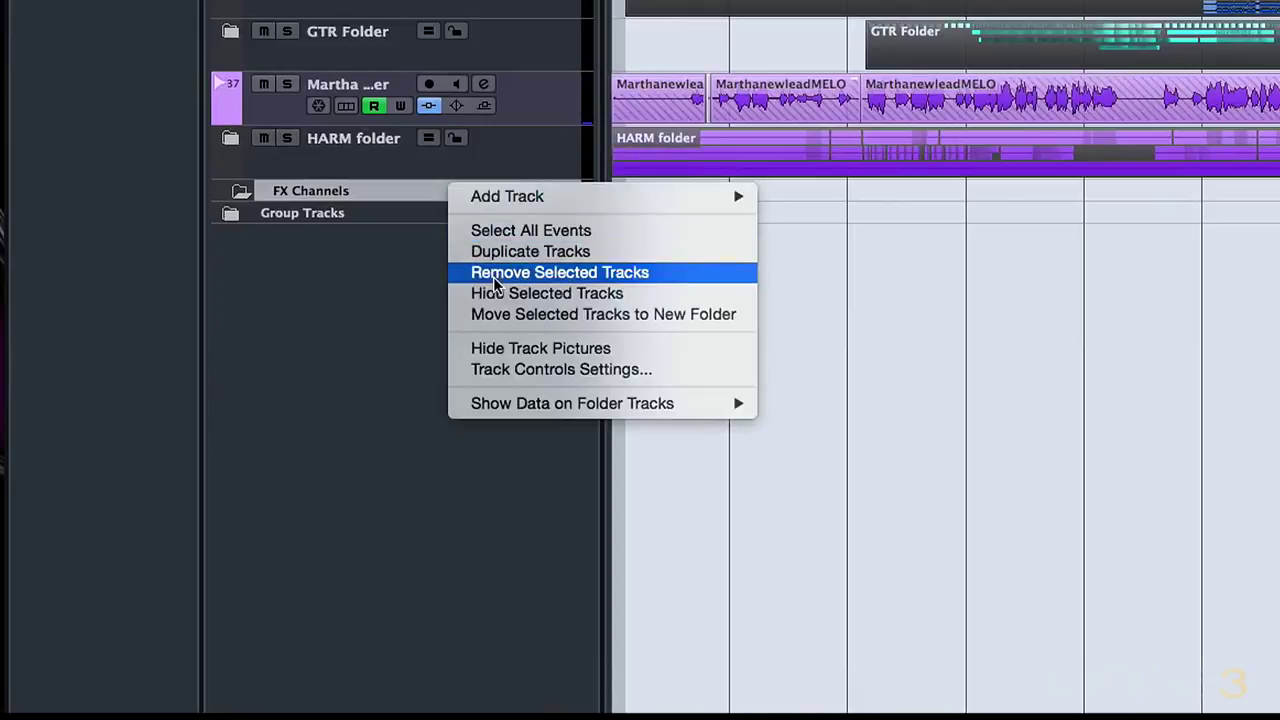
{"action": "left_click", "coordinate": [481, 273]}
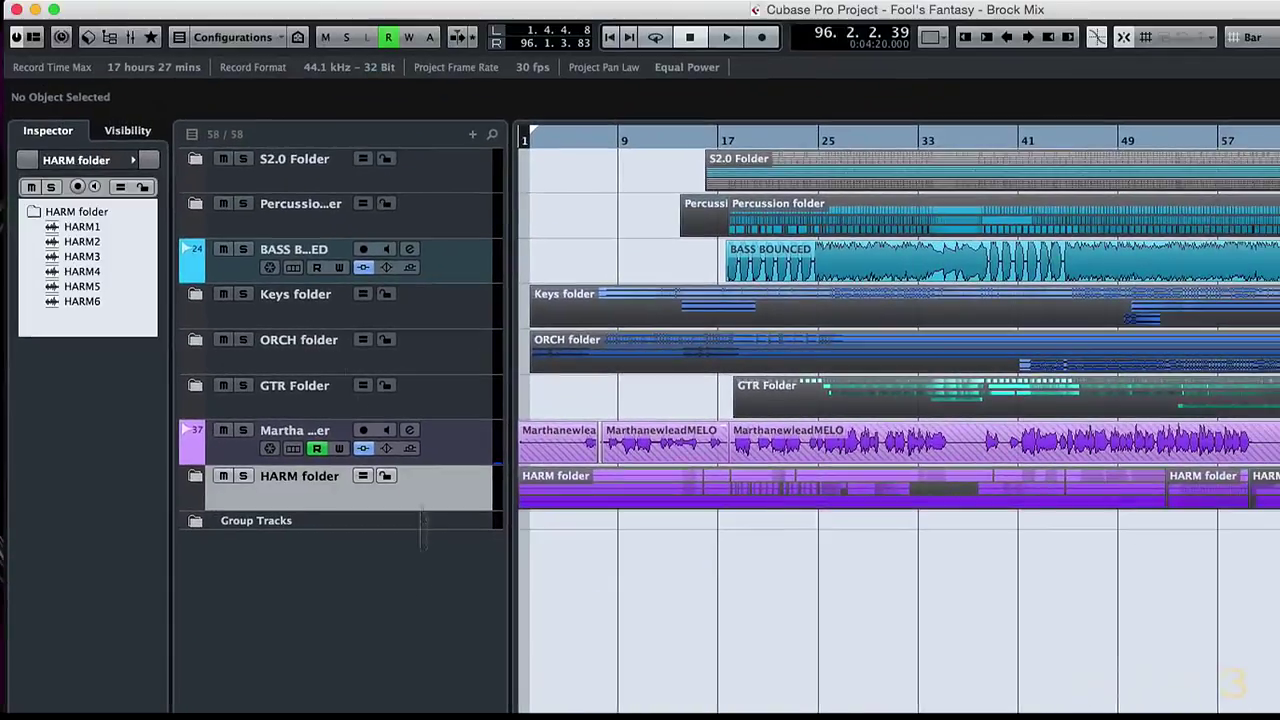
{"action": "left_click", "coordinate": [104, 131]}
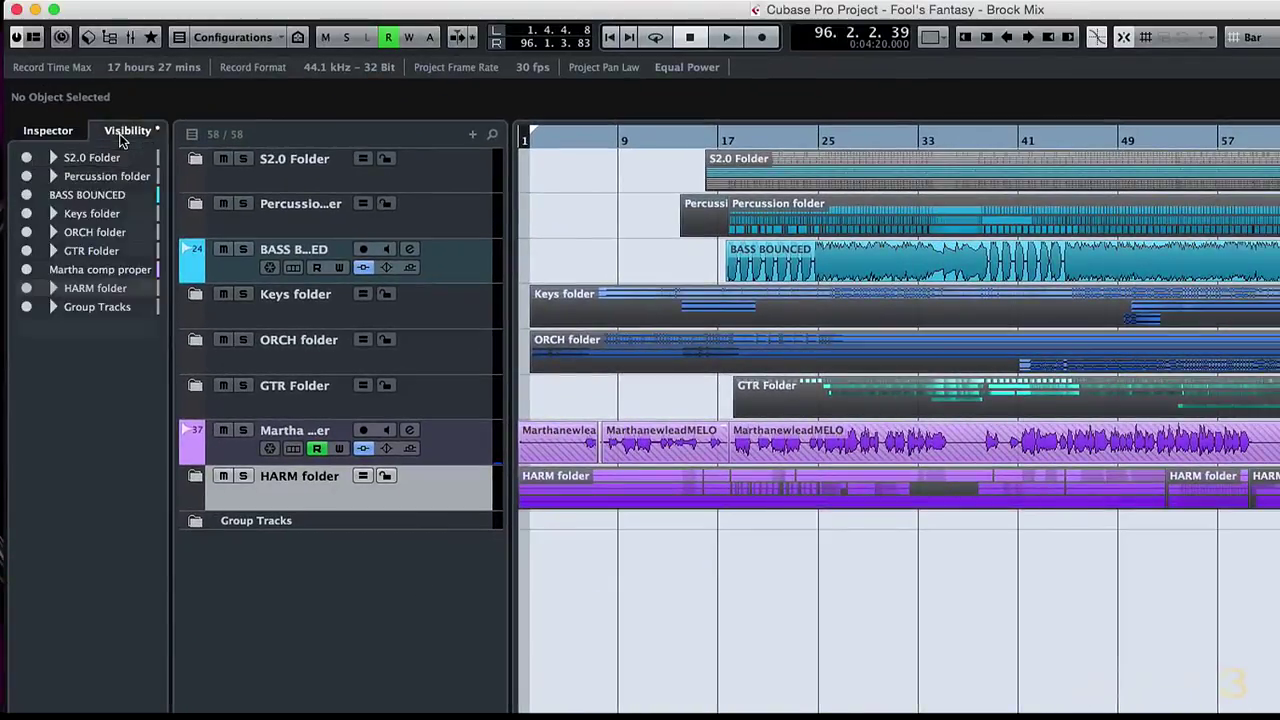
- Hide the Group Tracks folder in the Visibility list and return to the track settings
{"action": "left_click", "coordinate": [27, 307]}
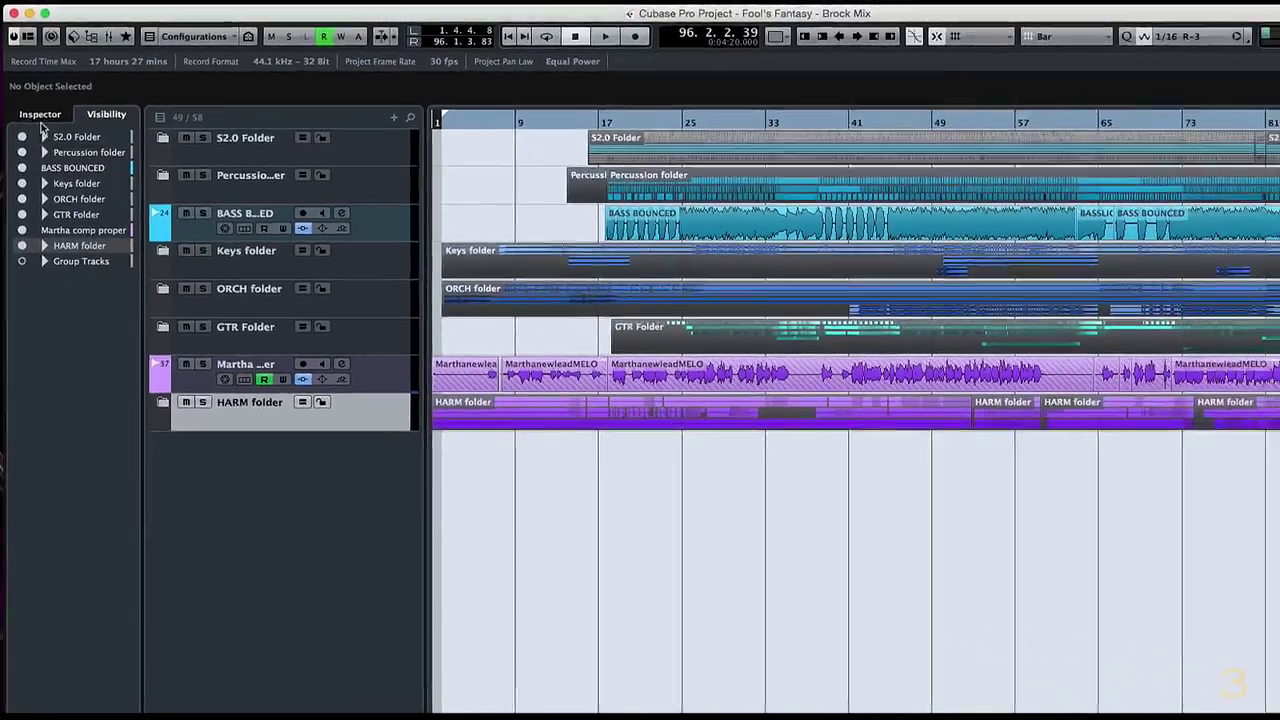
{"action": "left_click", "coordinate": [46, 131]}
{"action": "left_click", "coordinate": [299, 133]}
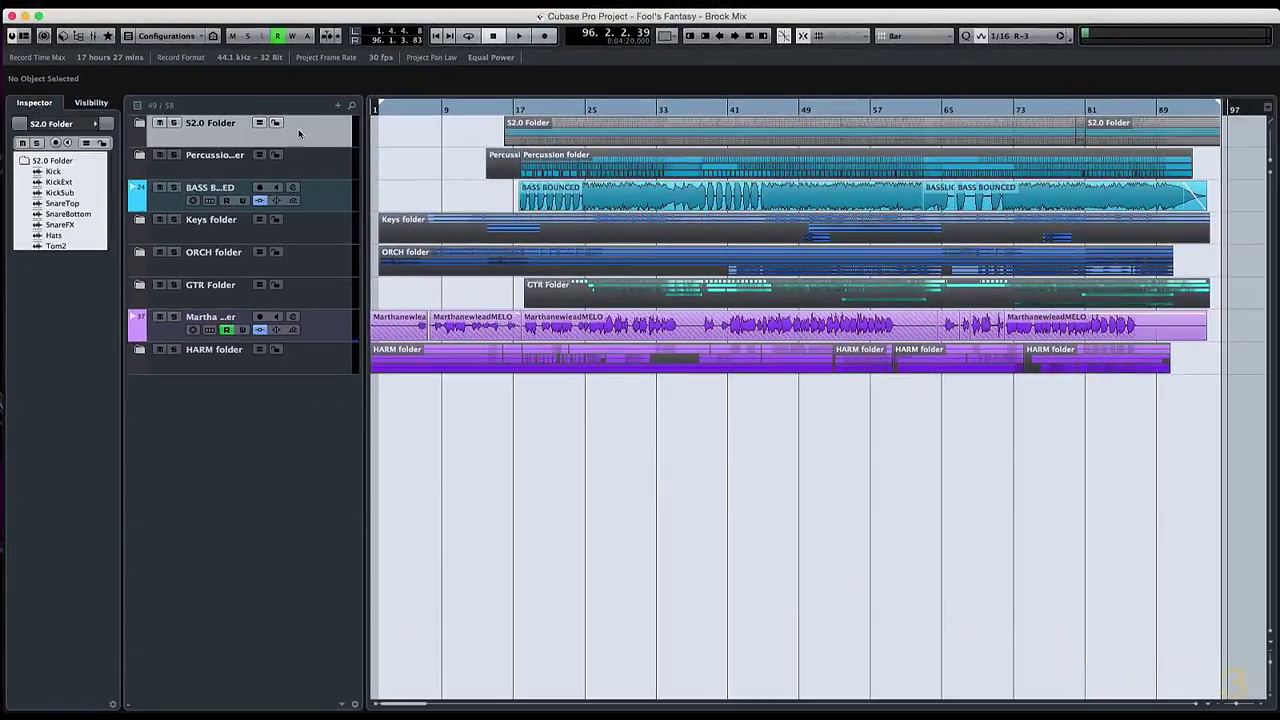
- Expand the HARM folder to reveal HARM1–HARM6 and resize rows so all tracks fit
{"action": "key", "text": "shift+f"}
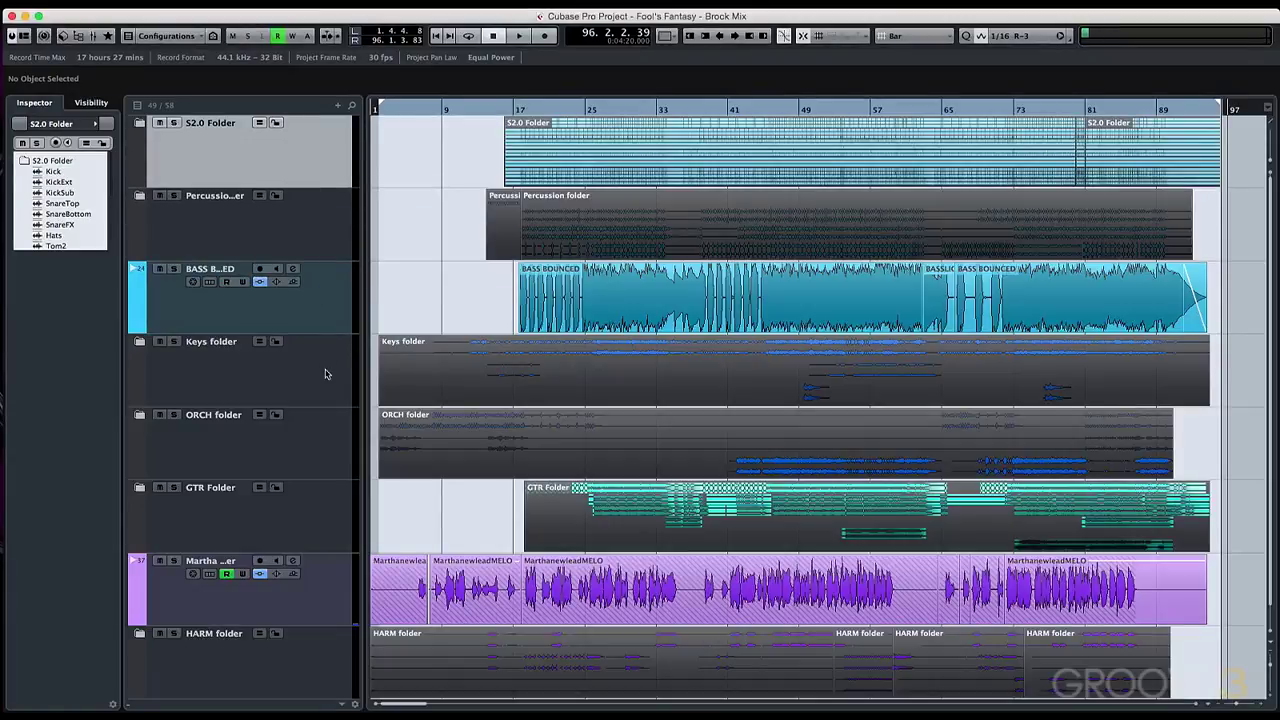
{"action": "left_click", "coordinate": [140, 635]}
{"action": "scroll", "coordinate": [199, 456], "scroll_direction": "down", "scroll_amount": 5}
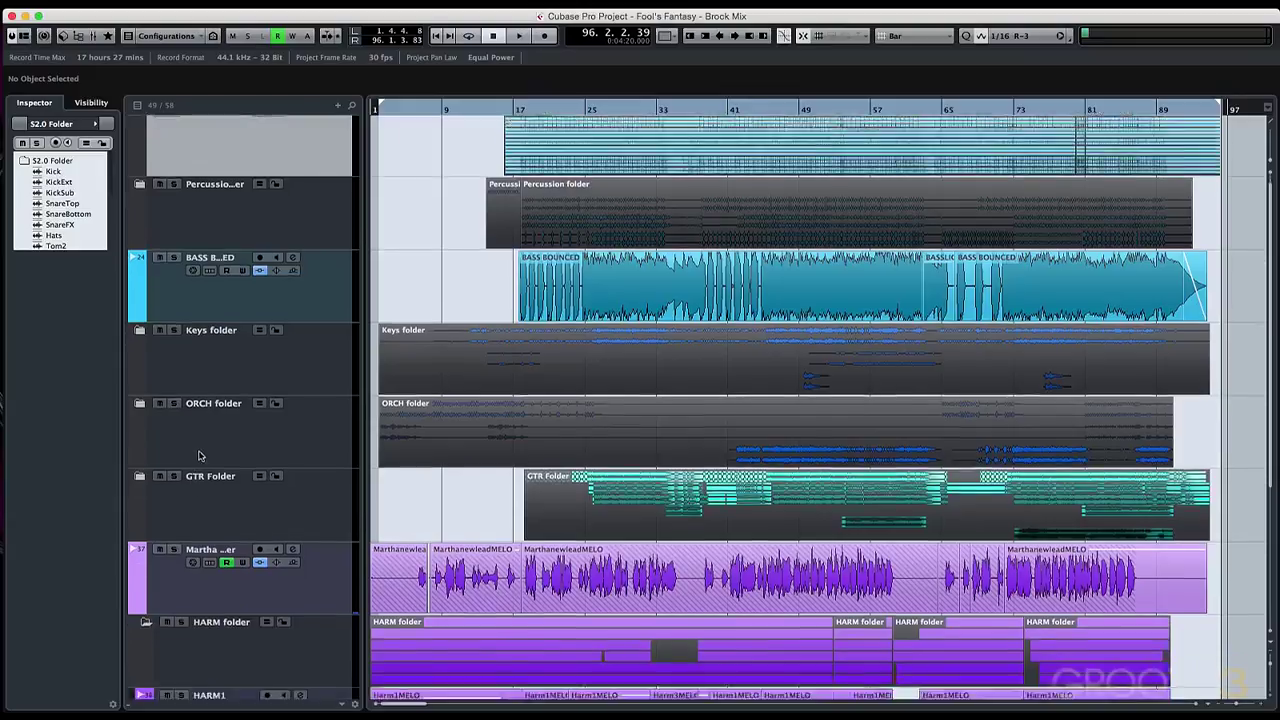
{"action": "key", "text": "shift+f"}
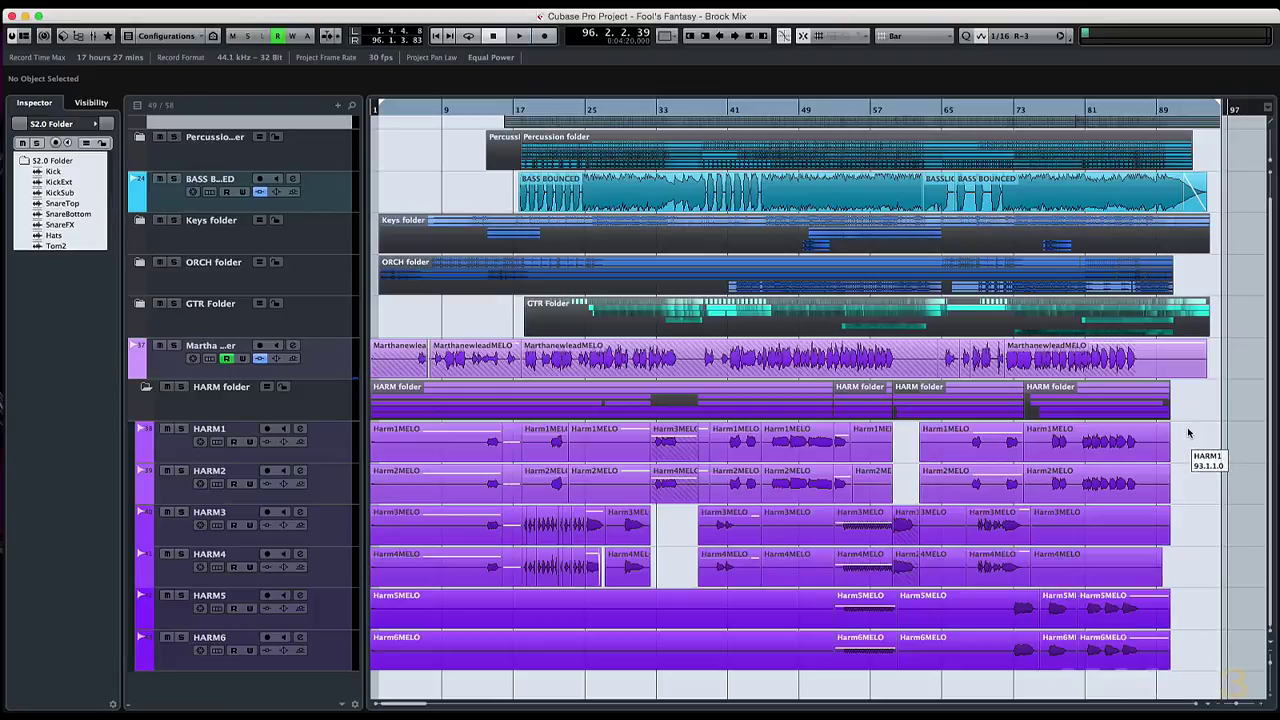
- Select the HARM and Martha lead vocal events and open Detect Silence
{"action": "left_click_drag", "start_coordinate": [1189, 432], "coordinate": [398, 670]}
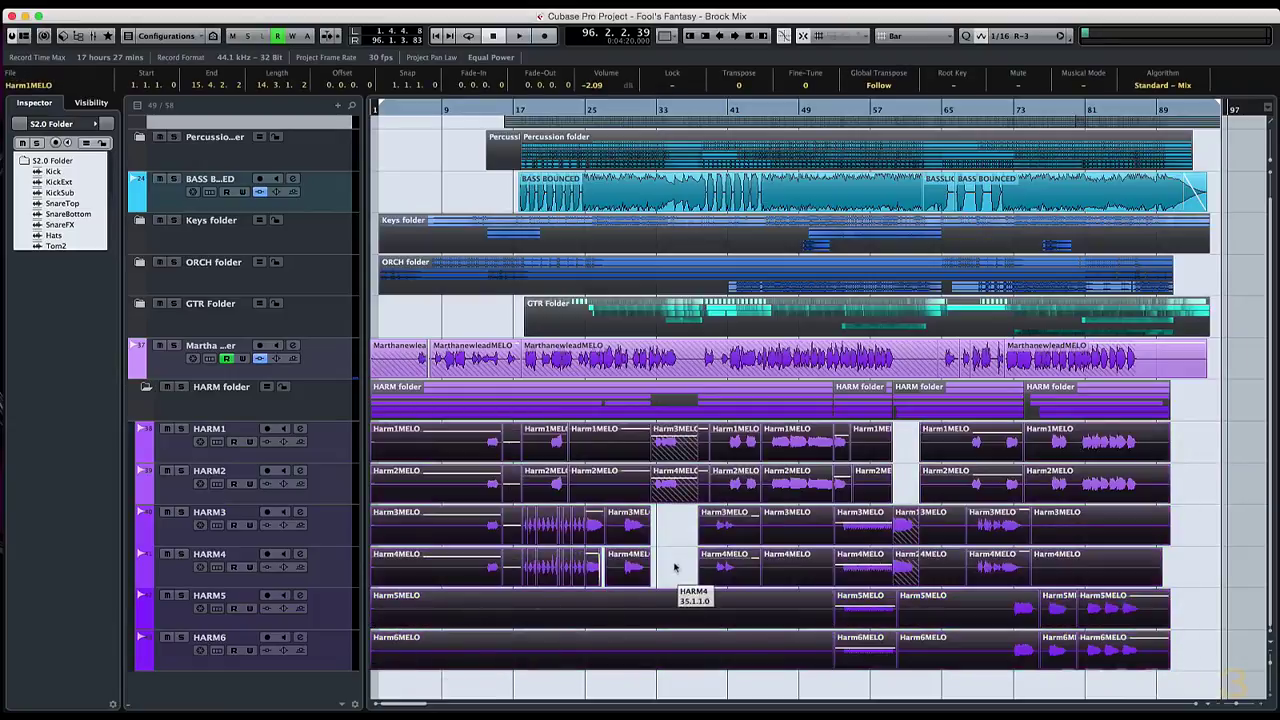
{"action": "left_click_drag", "start_coordinate": [1224, 361], "coordinate": [398, 359]}
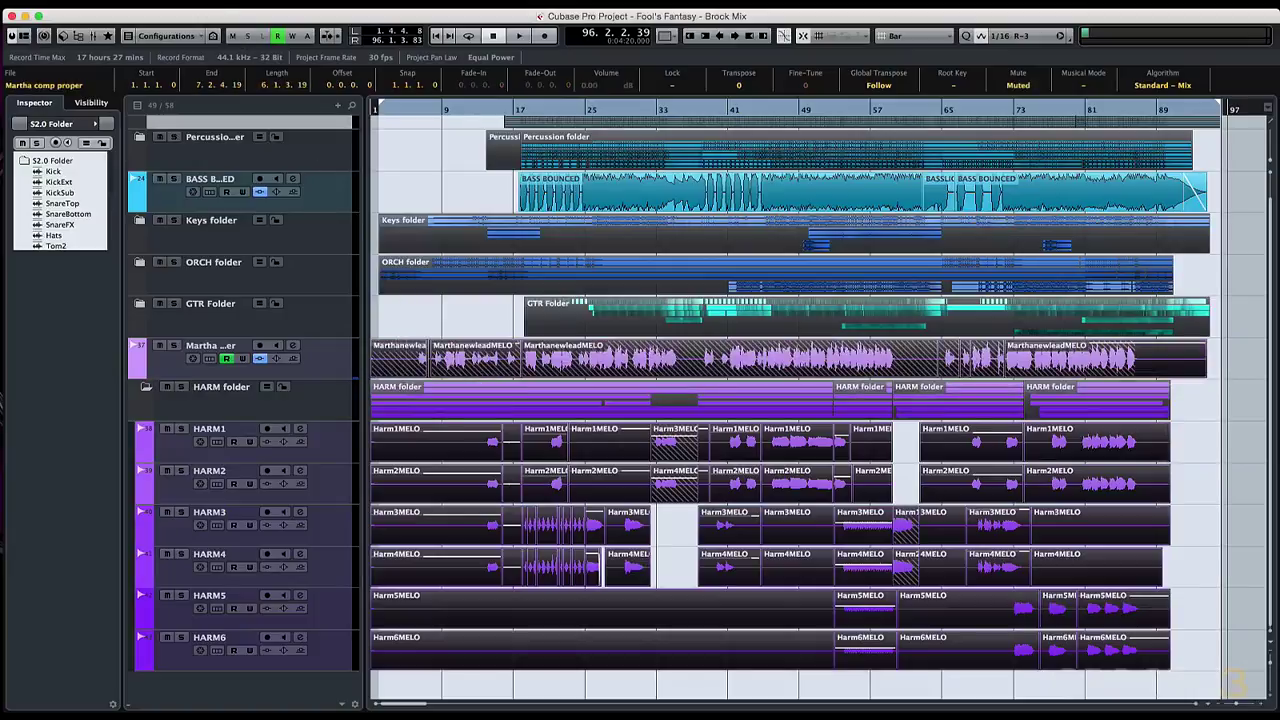
{"action": "left_click", "coordinate": [212, 3]}
{"action": "mouse_move", "coordinate": [311, 127]}
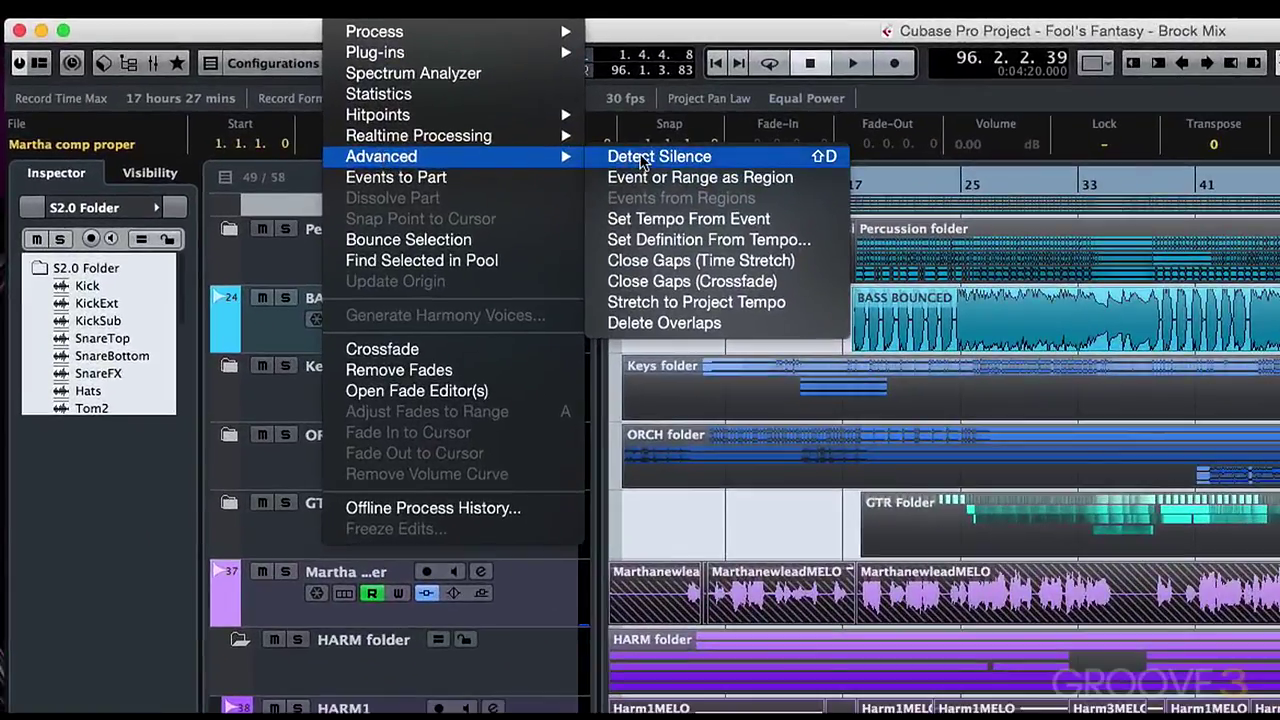
{"action": "left_click", "coordinate": [822, 165]}
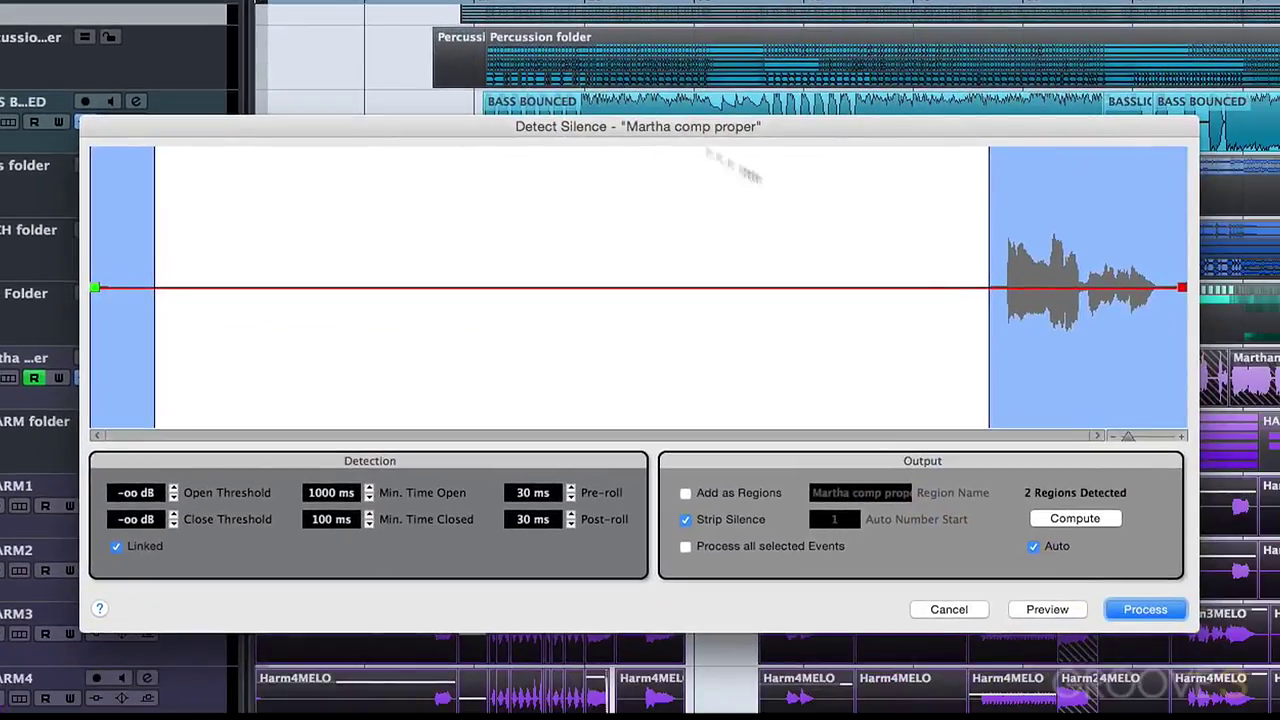
- Raise the threshold to -17.52 dB and strip silence from each vocal event
{"action": "mouse_move", "coordinate": [1183, 289]}
{"action": "left_mouse_down"}
{"action": "mouse_move", "coordinate": [1184, 234]}
{"action": "mouse_move", "coordinate": [1183, 289]}
{"action": "left_mouse_up"}
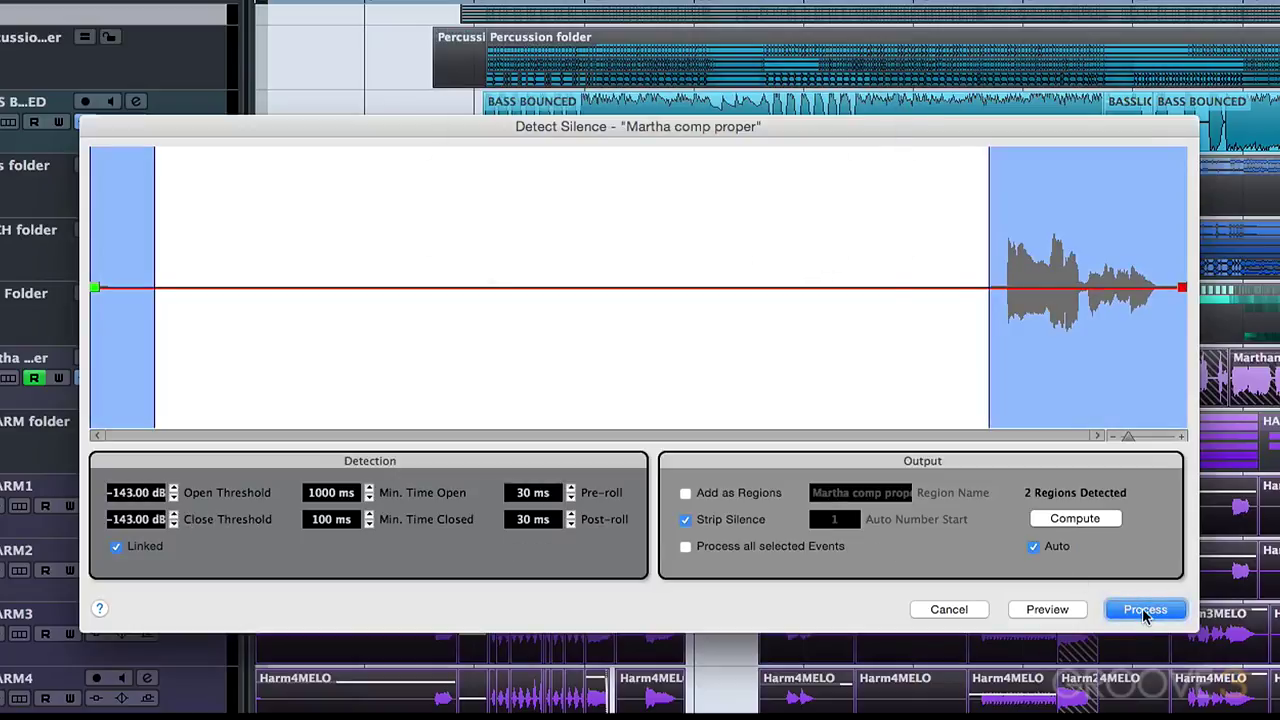
{"action": "left_click", "coordinate": [1146, 612]}
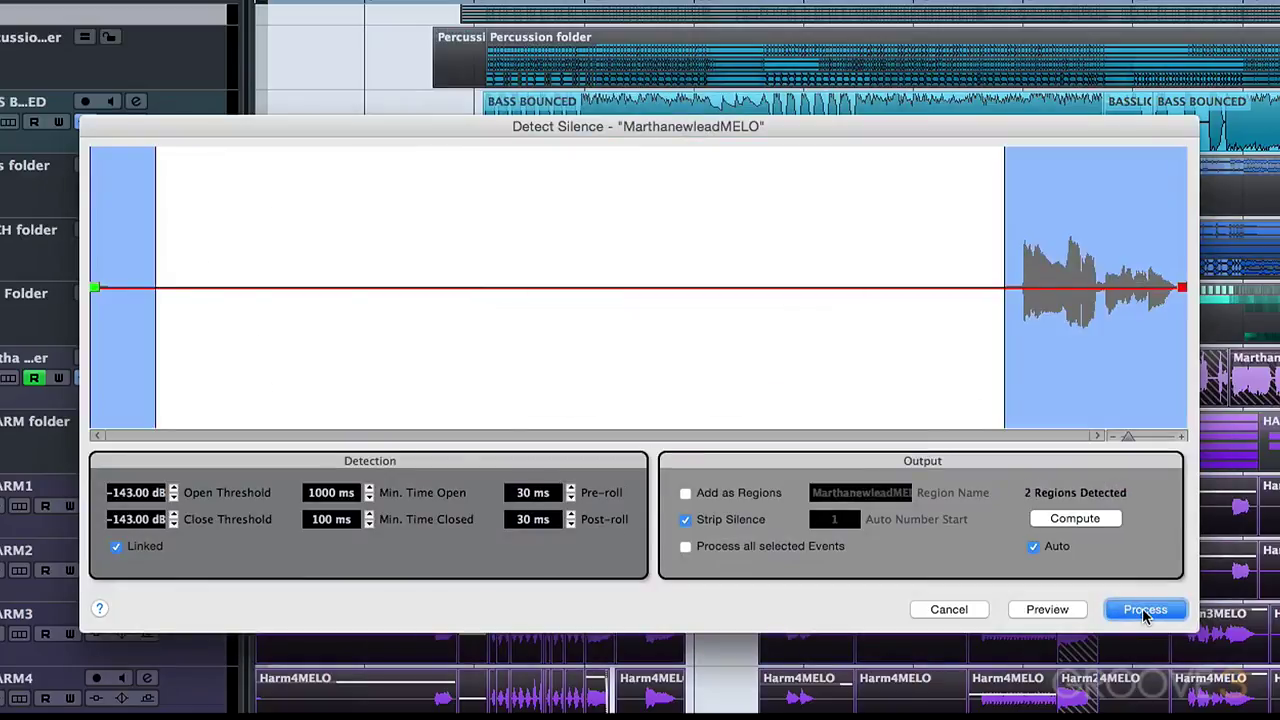
{"action": "left_click", "coordinate": [1146, 612]}
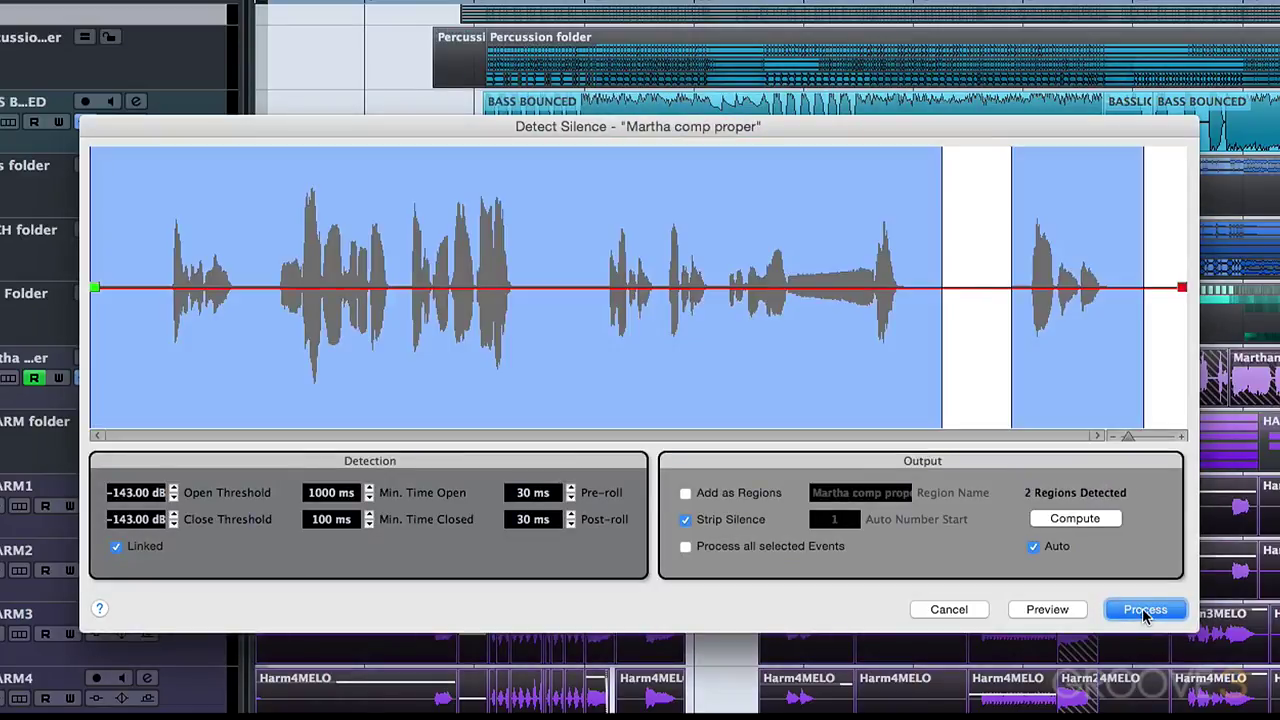
{"action": "left_click", "coordinate": [1146, 612]}
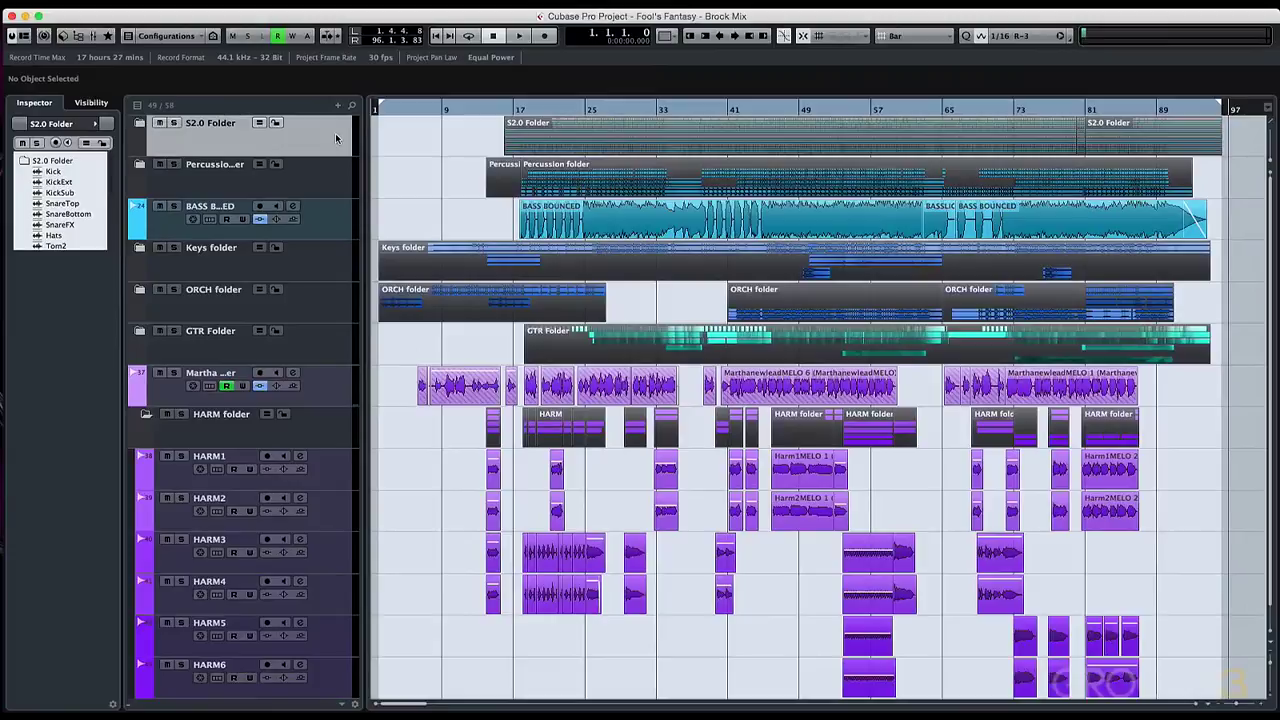
- Open the MixConsole with F3, show the Inserts rack, and scroll through the channels' plug-ins
{"action": "key", "text": "F3"}
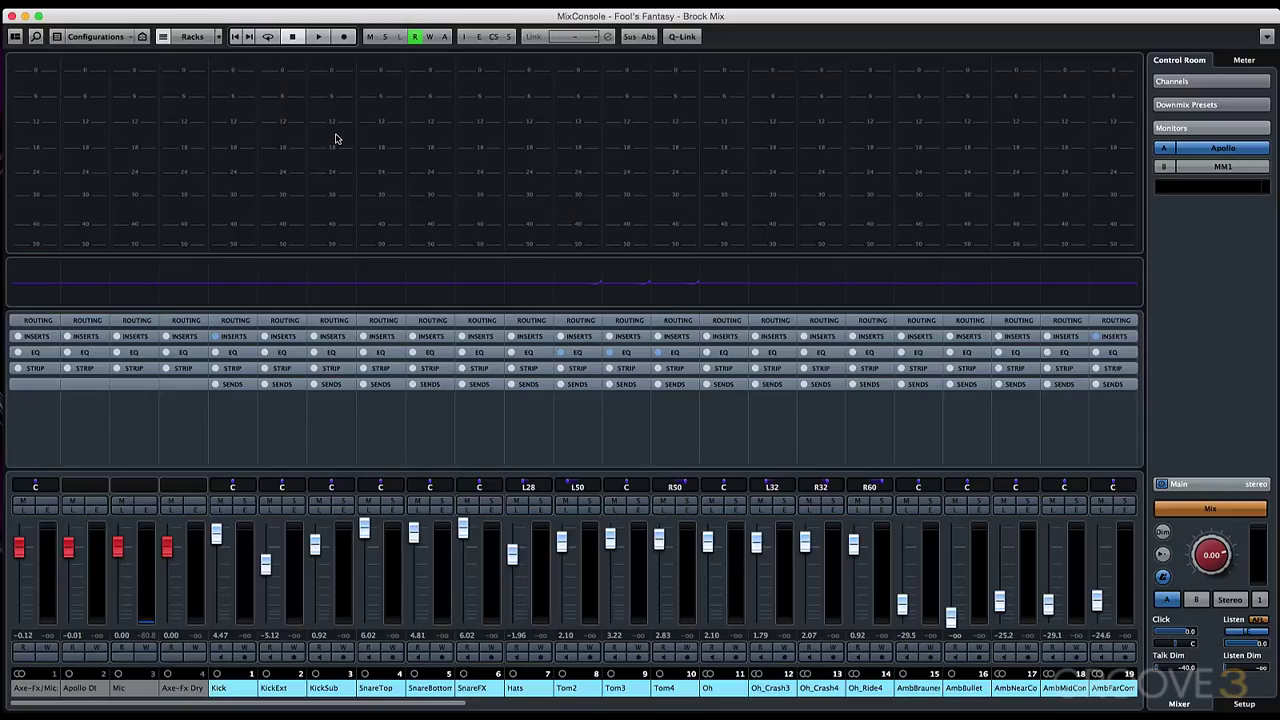
{"action": "left_click", "coordinate": [242, 337]}
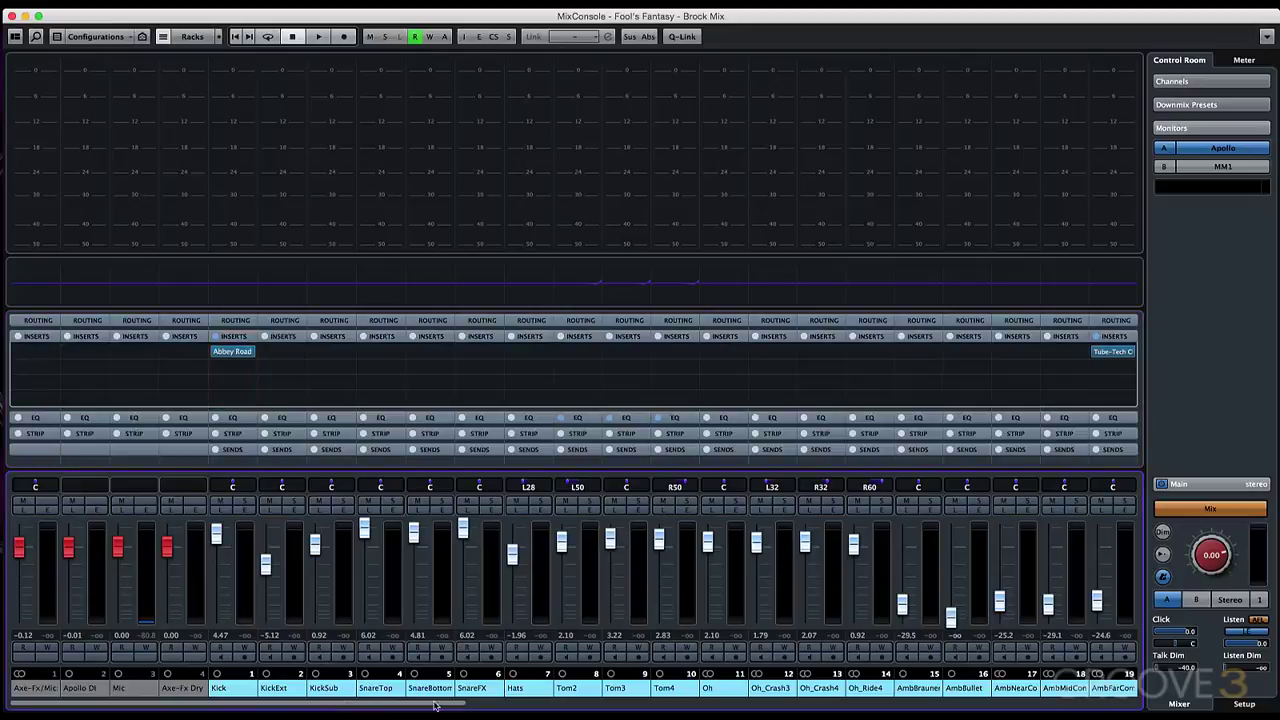
{"action": "left_click_drag", "start_coordinate": [434, 706], "coordinate": [875, 708]}
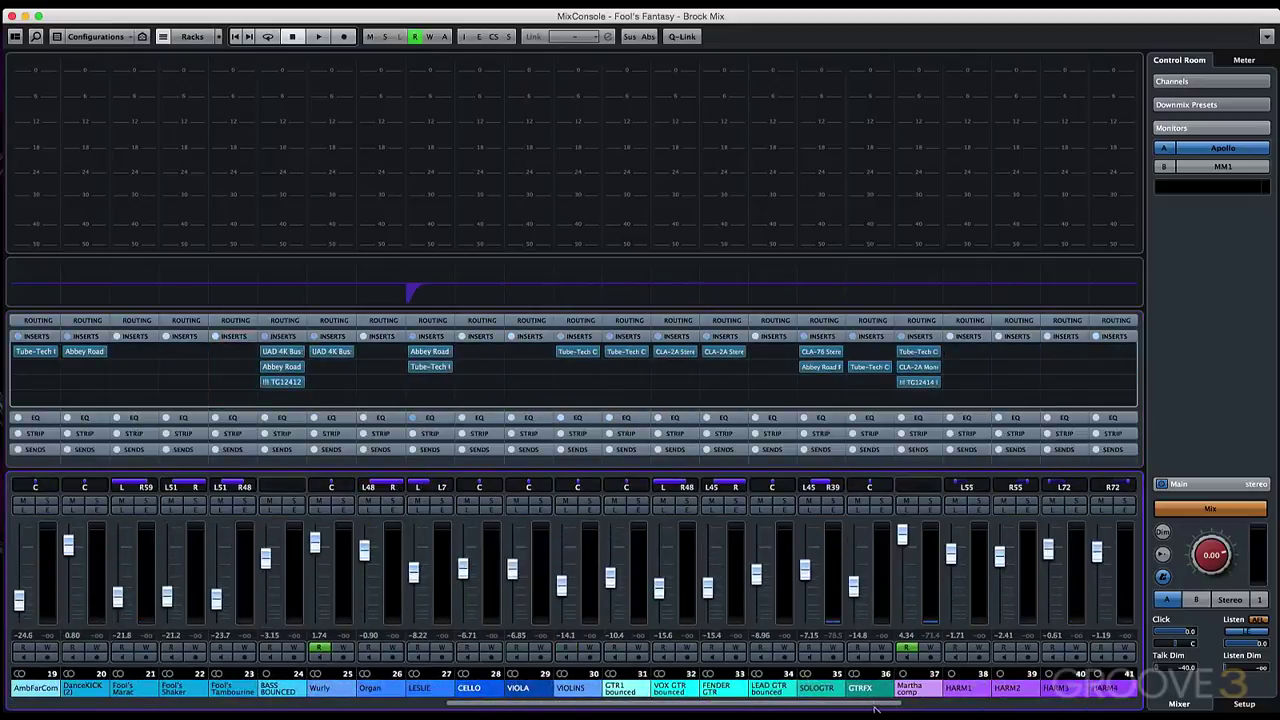
{"action": "mouse_move", "coordinate": [930, 388]}
{"action": "left_click_drag", "start_coordinate": [777, 706], "coordinate": [1050, 712]}
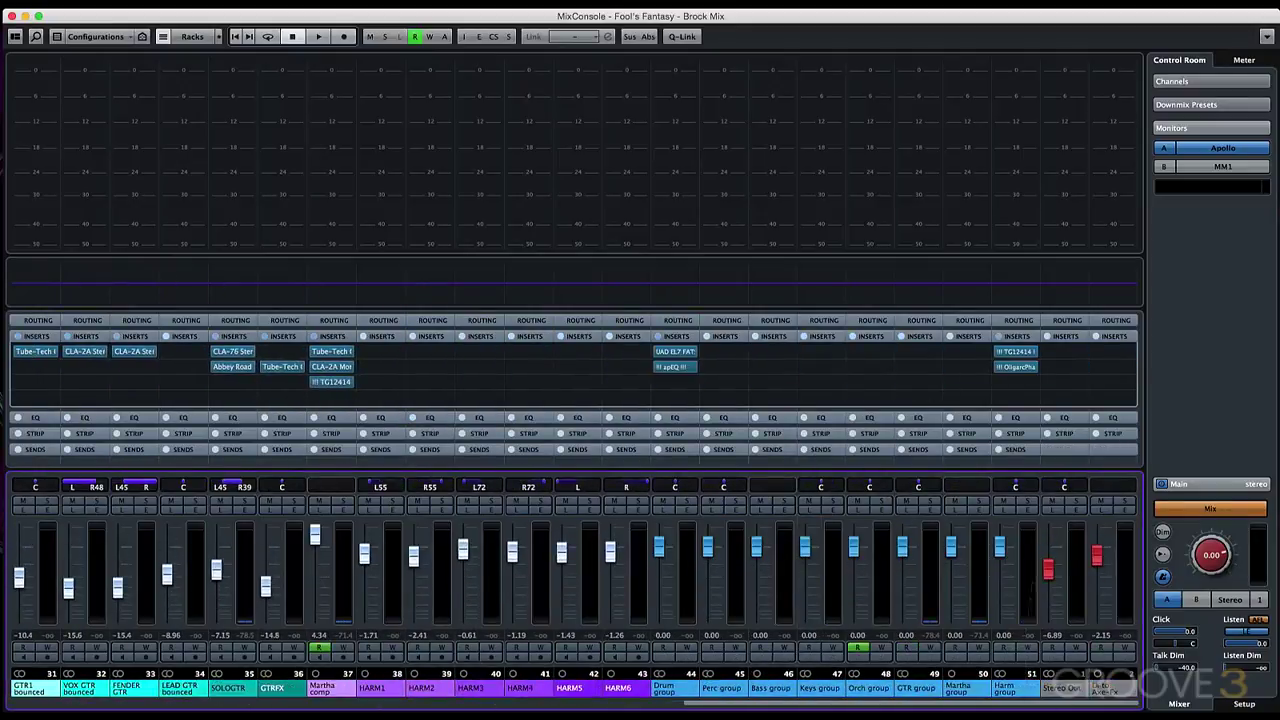
{"action": "mouse_move", "coordinate": [1010, 356]}
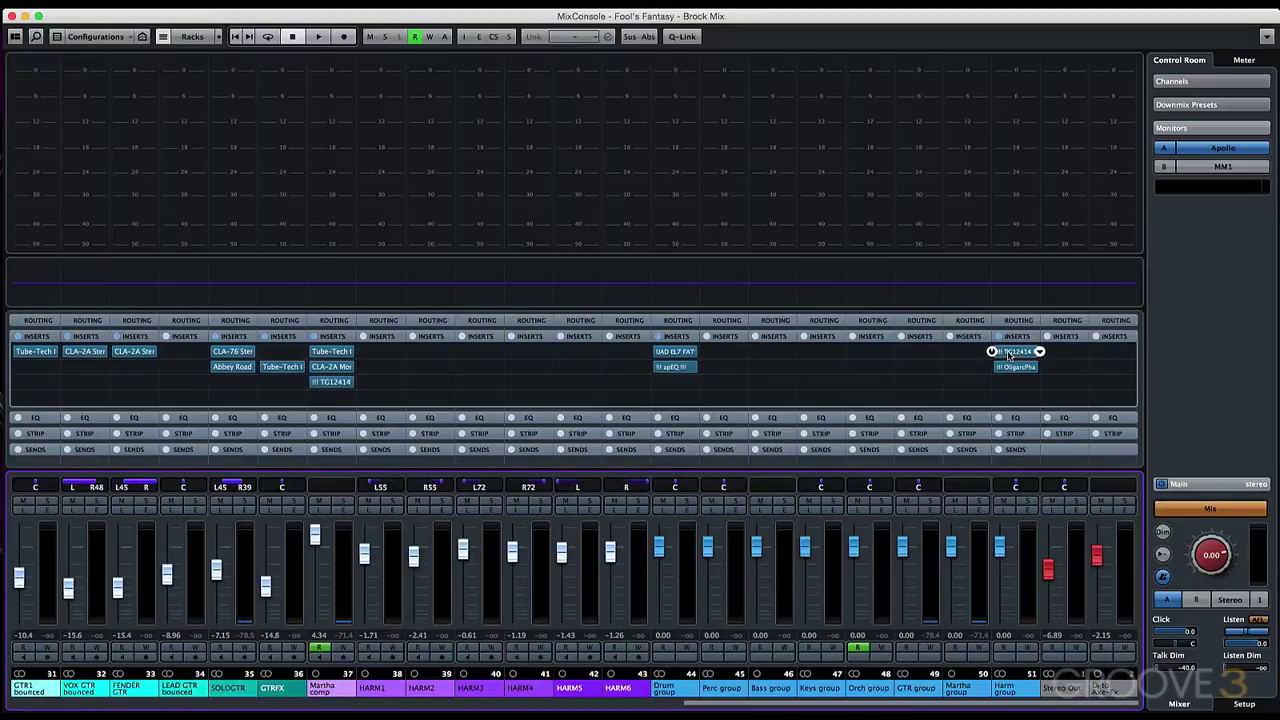
- Use Reset MixConsole Channels > Reset All to clear every insert and zero every fader
{"action": "left_click", "coordinate": [1265, 40]}
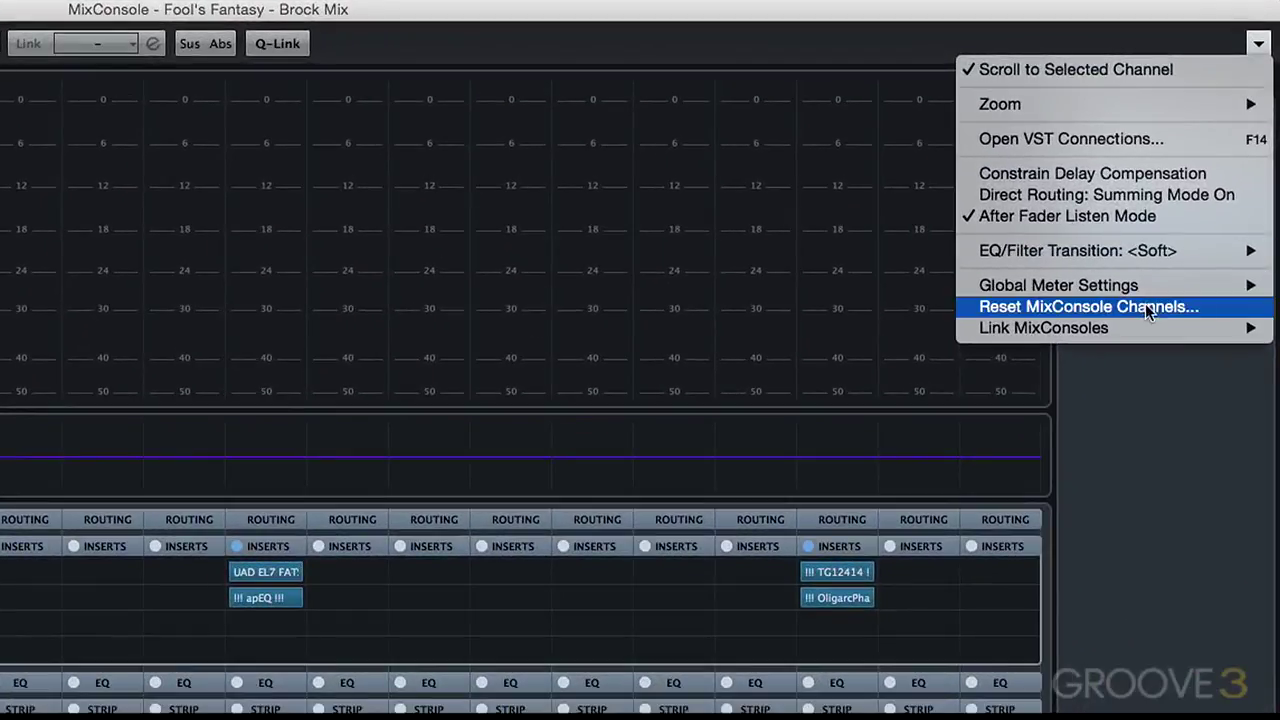
{"action": "left_click", "coordinate": [1146, 307]}
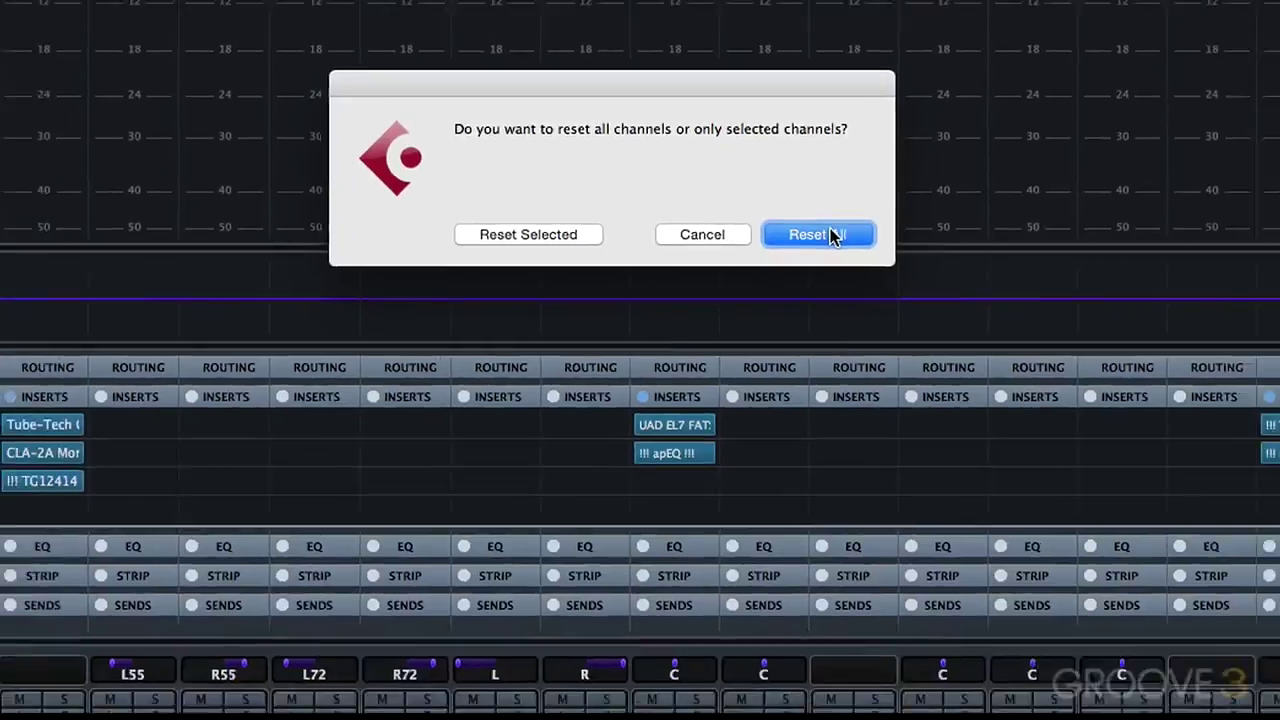
{"action": "left_click", "coordinate": [830, 236]}
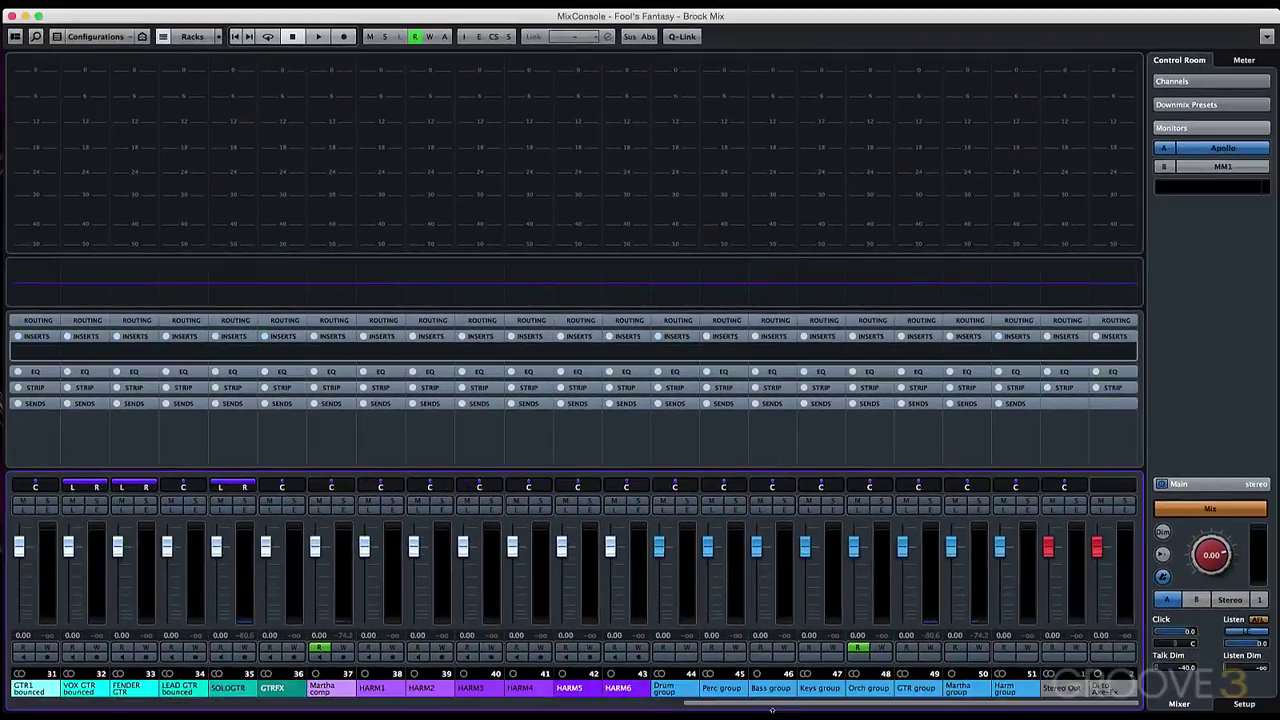
{"action": "left_click_drag", "start_coordinate": [778, 708], "coordinate": [70, 706]}
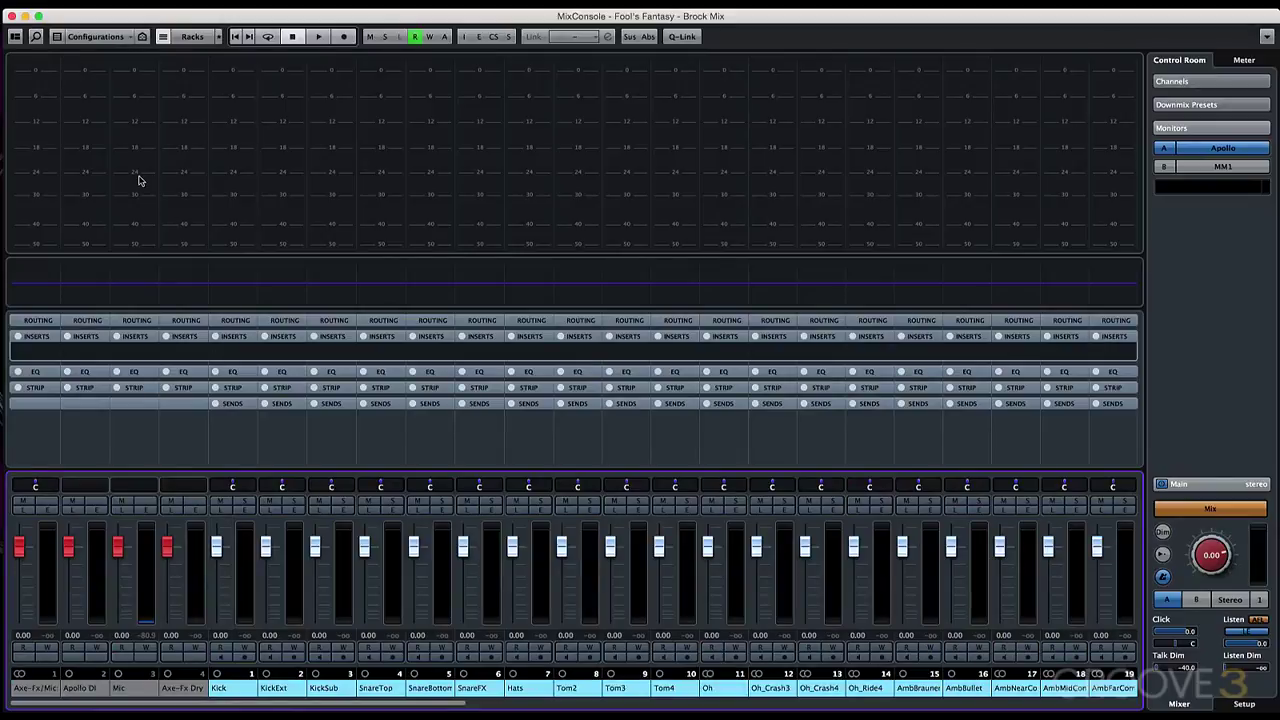
- Hide the Axe-Fx/Mics, Apollo DI and Mic channels using the Channel Selector visibility list
{"action": "left_click", "coordinate": [19, 40]}
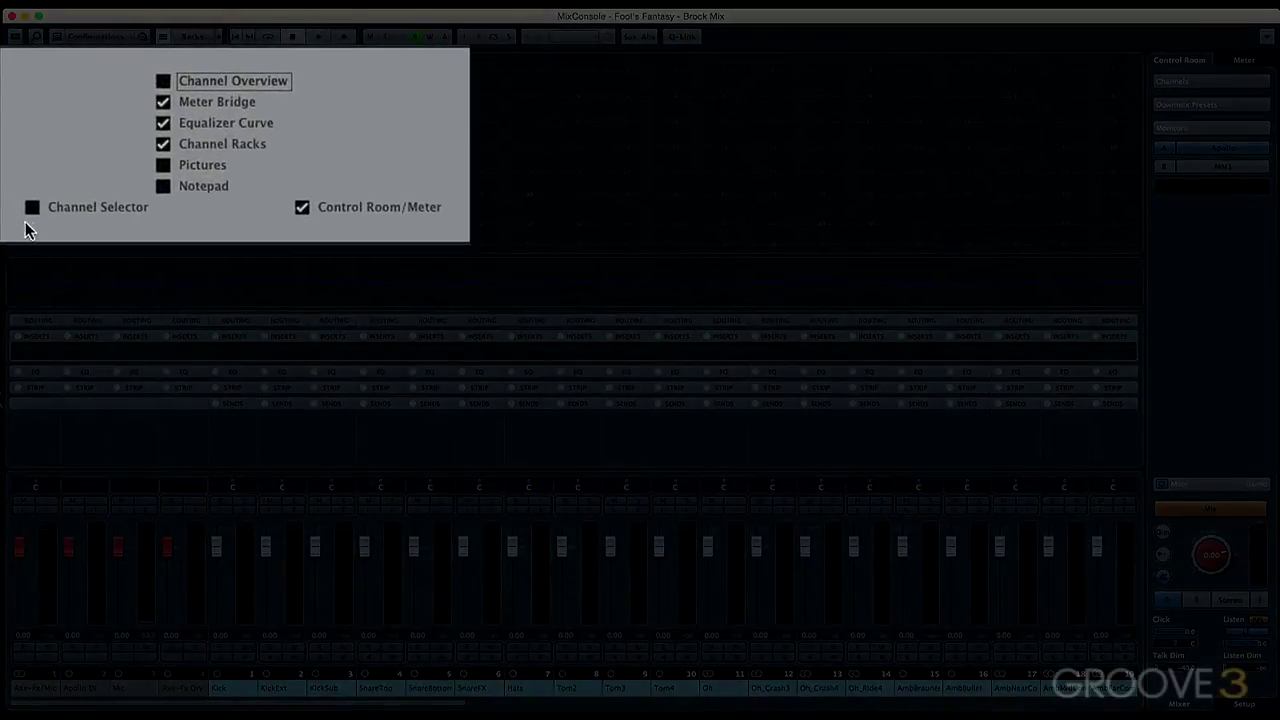
{"action": "left_click", "coordinate": [31, 210]}
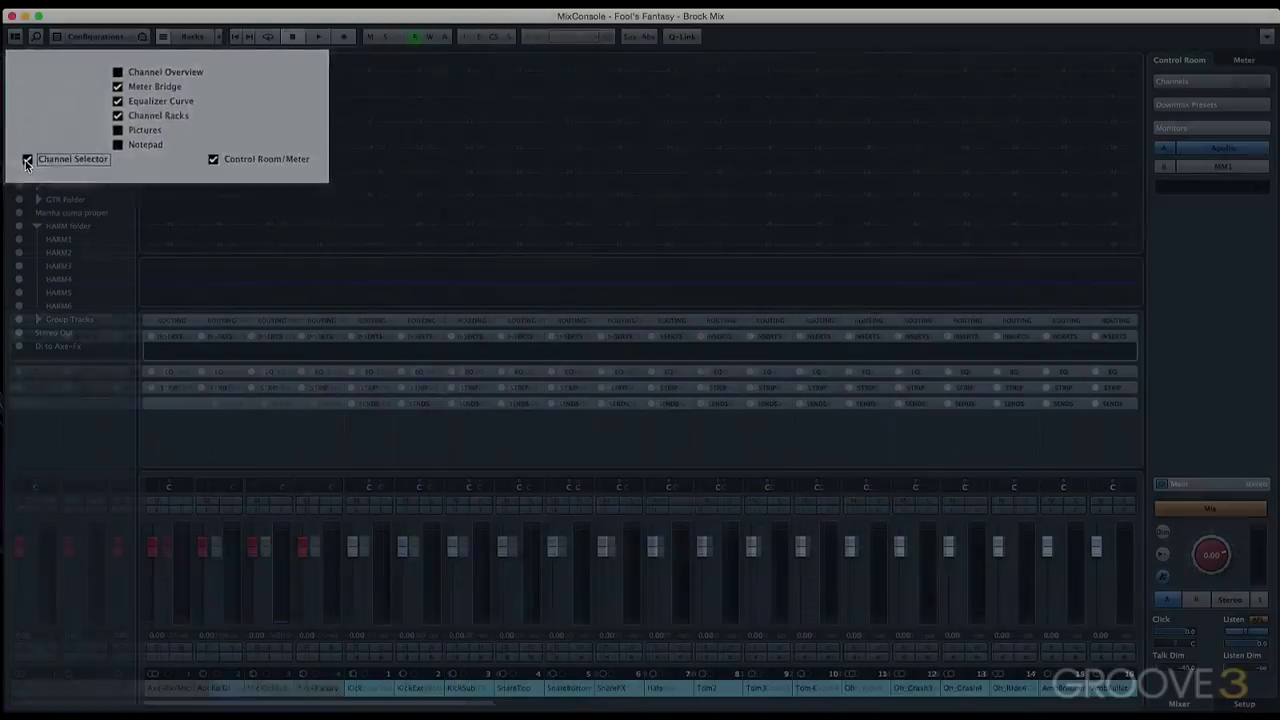
{"action": "left_click", "coordinate": [62, 371]}
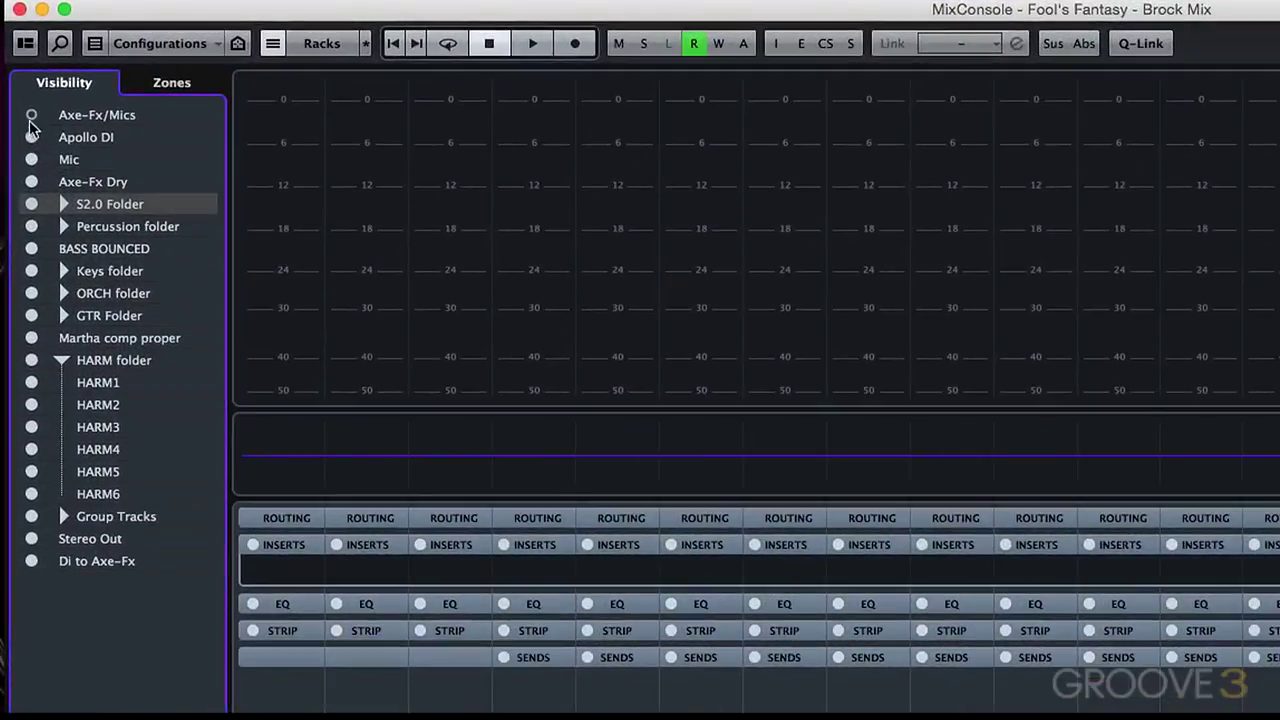
{"action": "left_click", "coordinate": [31, 137]}
{"action": "left_click", "coordinate": [31, 159]}
{"action": "left_click", "coordinate": [31, 182]}
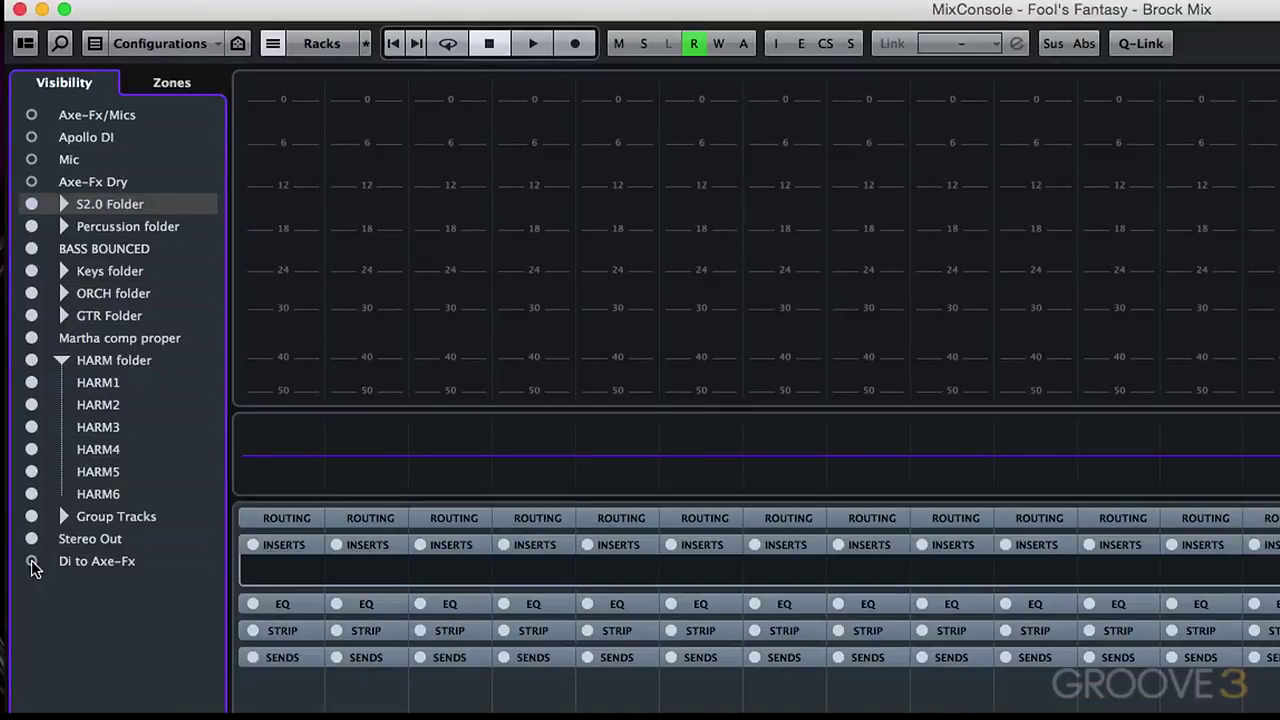
- Pin the Group Tracks channels to the mixer's right-hand zone
{"action": "left_click", "coordinate": [171, 84]}
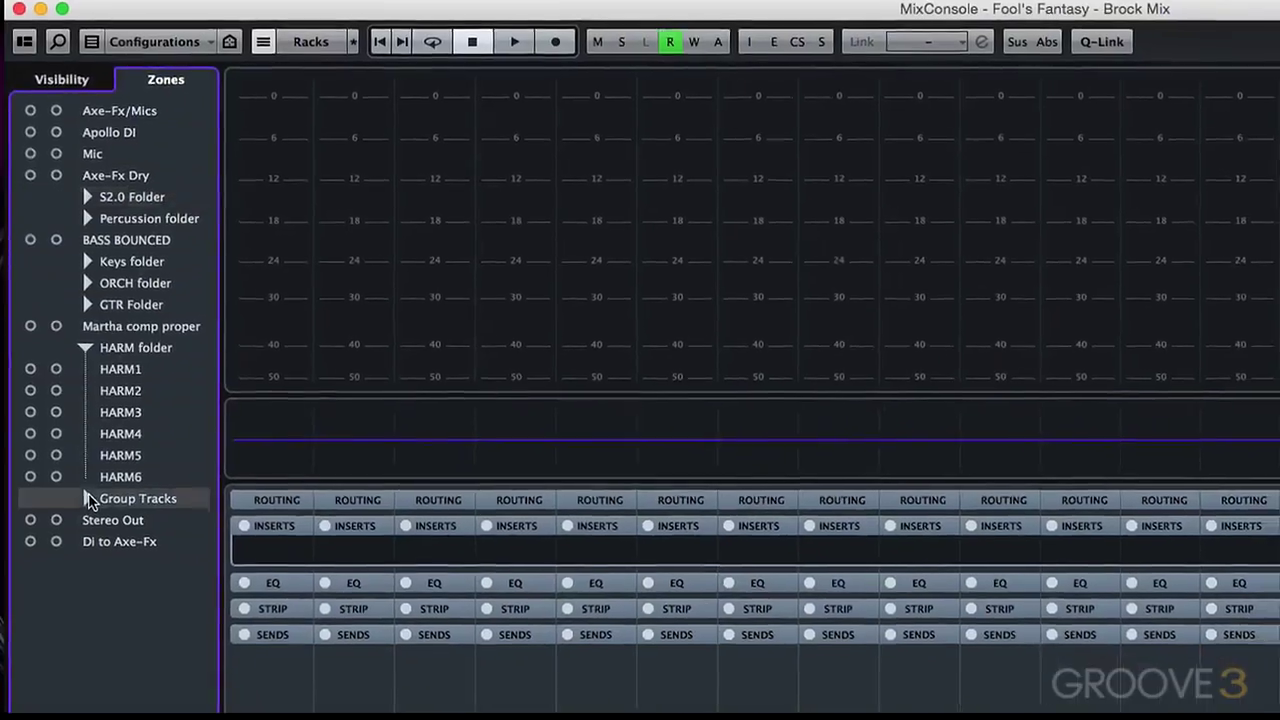
{"action": "left_click", "coordinate": [92, 515]}
{"action": "left_click_drag", "start_coordinate": [57, 520], "coordinate": [58, 672]}
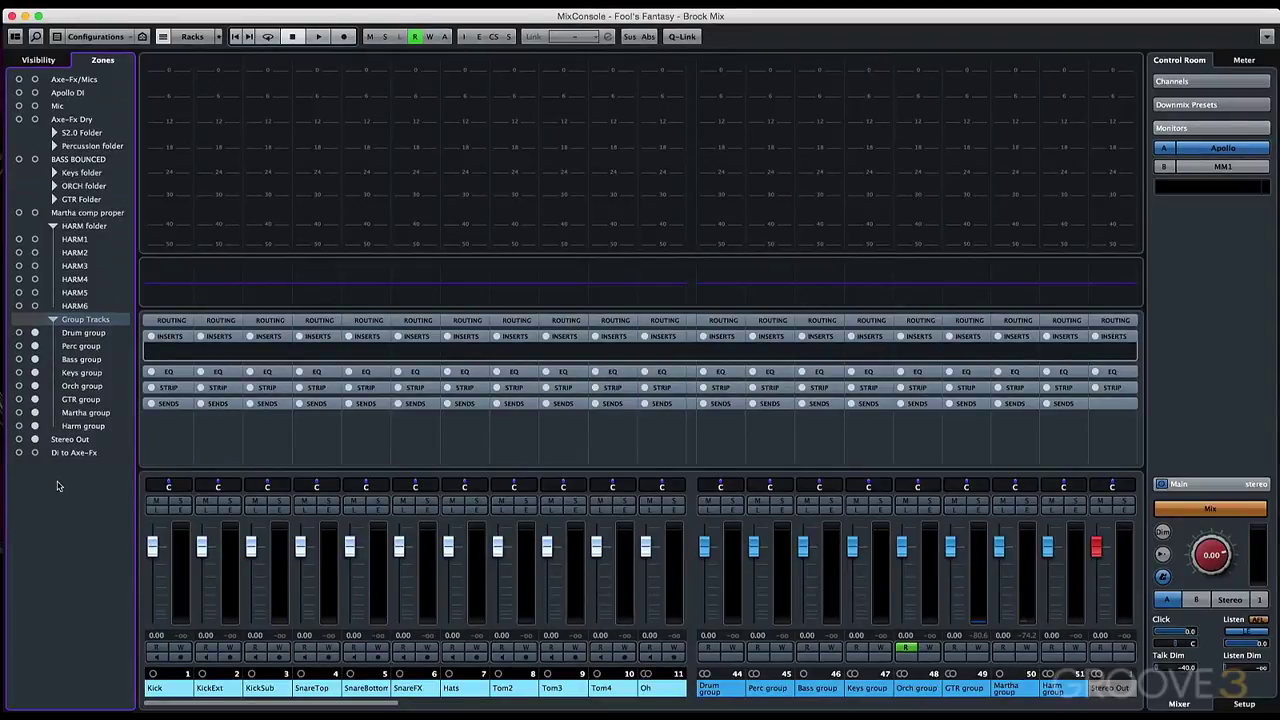
- Hide the Channel Selector and narrow the strips so tracks 1–24 and the groups fit
{"action": "key", "text": "alt+super+l"}
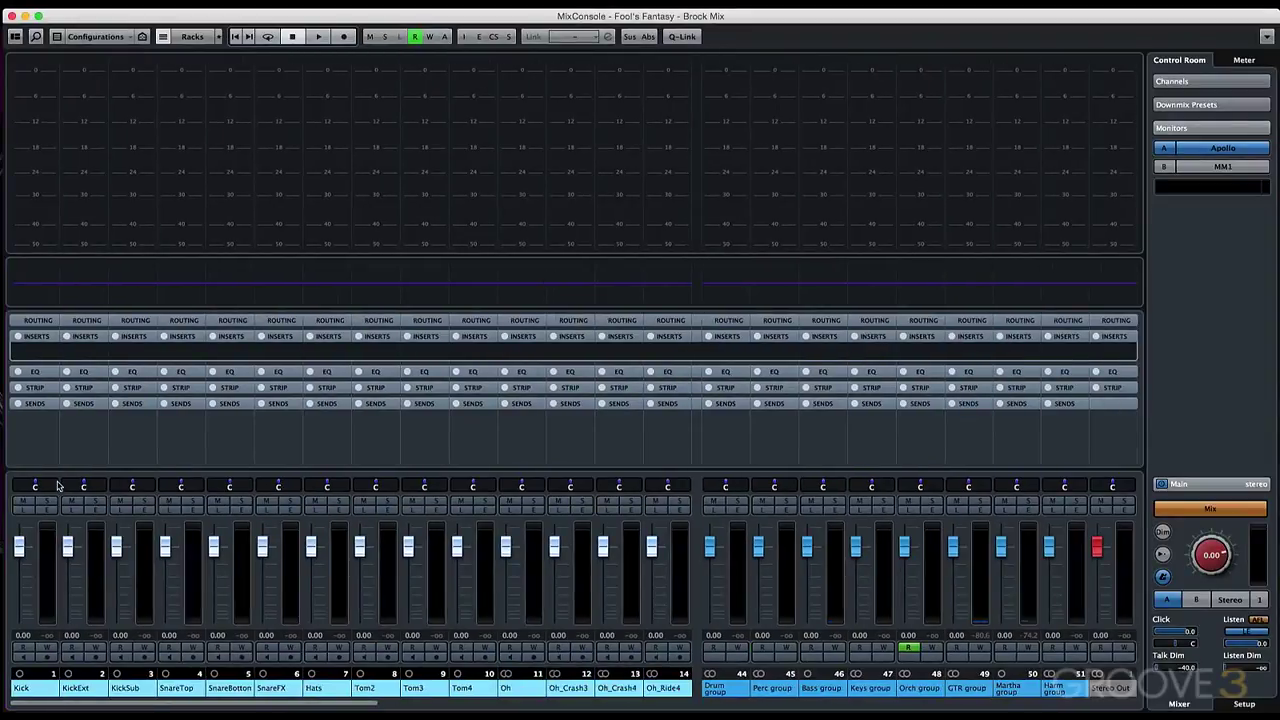
{"action": "key", "text": "g"}
{"action": "key", "text": "g"}
{"action": "key", "text": "g"}
{"action": "key", "text": "g"}
{"action": "key", "text": "g"}
{"action": "key", "text": "g"}
{"action": "key", "text": "g"}
{"action": "key", "text": "g"}
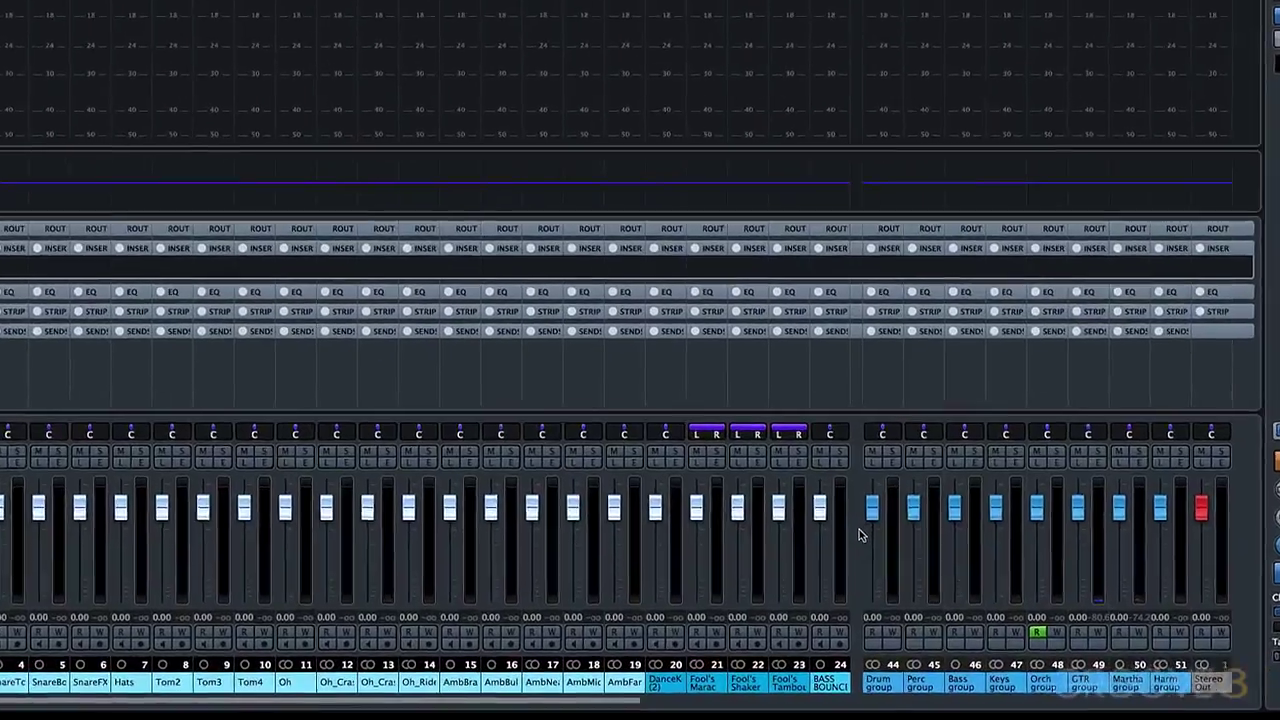
{"action": "right_click", "coordinate": [817, 561]}
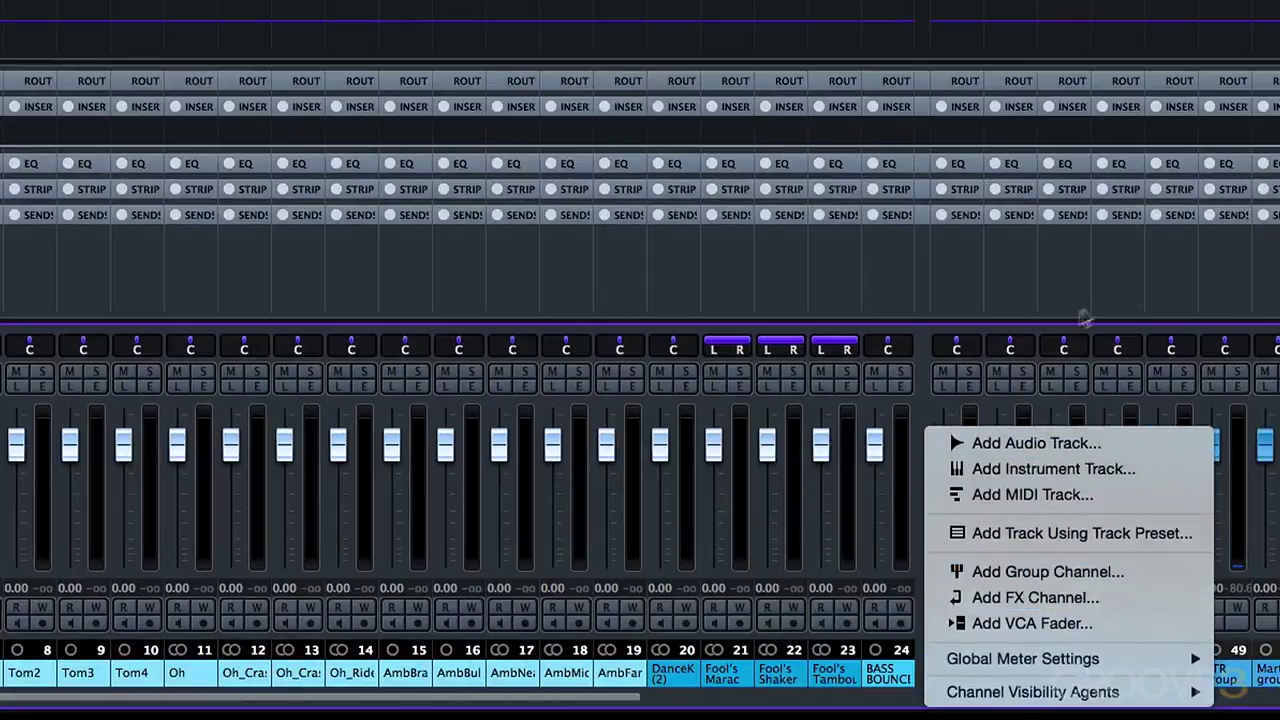
{"action": "left_click", "coordinate": [1040, 28]}
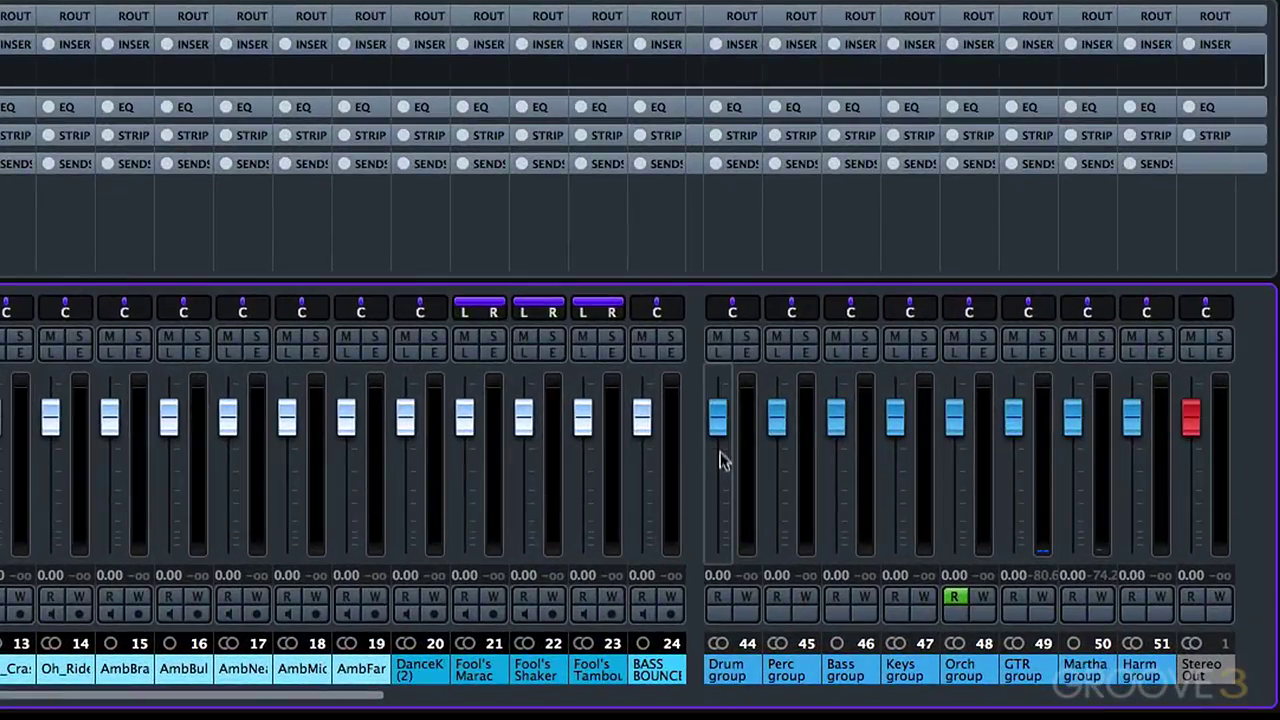
{"action": "mouse_move", "coordinate": [729, 429]}
{"action": "left_mouse_down"}
{"action": "mouse_move", "coordinate": [720, 395]}
{"action": "mouse_move", "coordinate": [727, 438]}
{"action": "mouse_move", "coordinate": [722, 416]}
{"action": "left_mouse_up"}
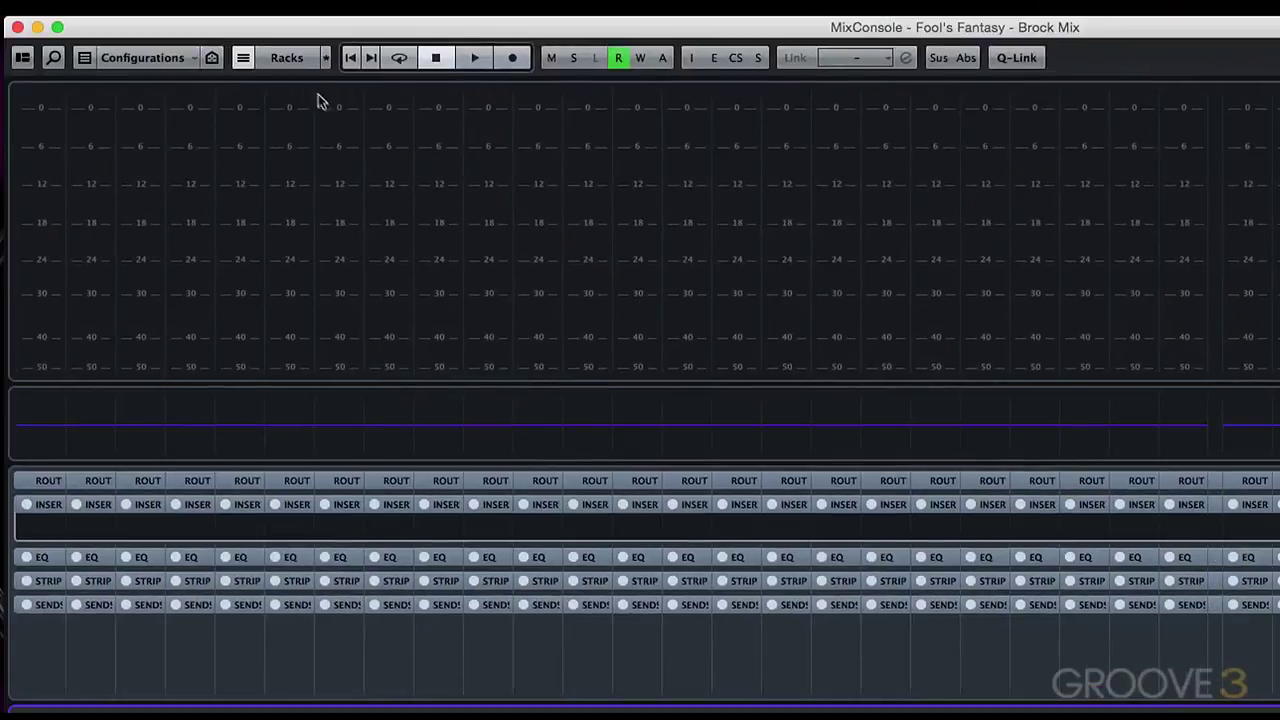
- Show the Routing rack and send channels 1–19, Kick onward, to the Drum group
{"action": "left_click", "coordinate": [296, 57]}
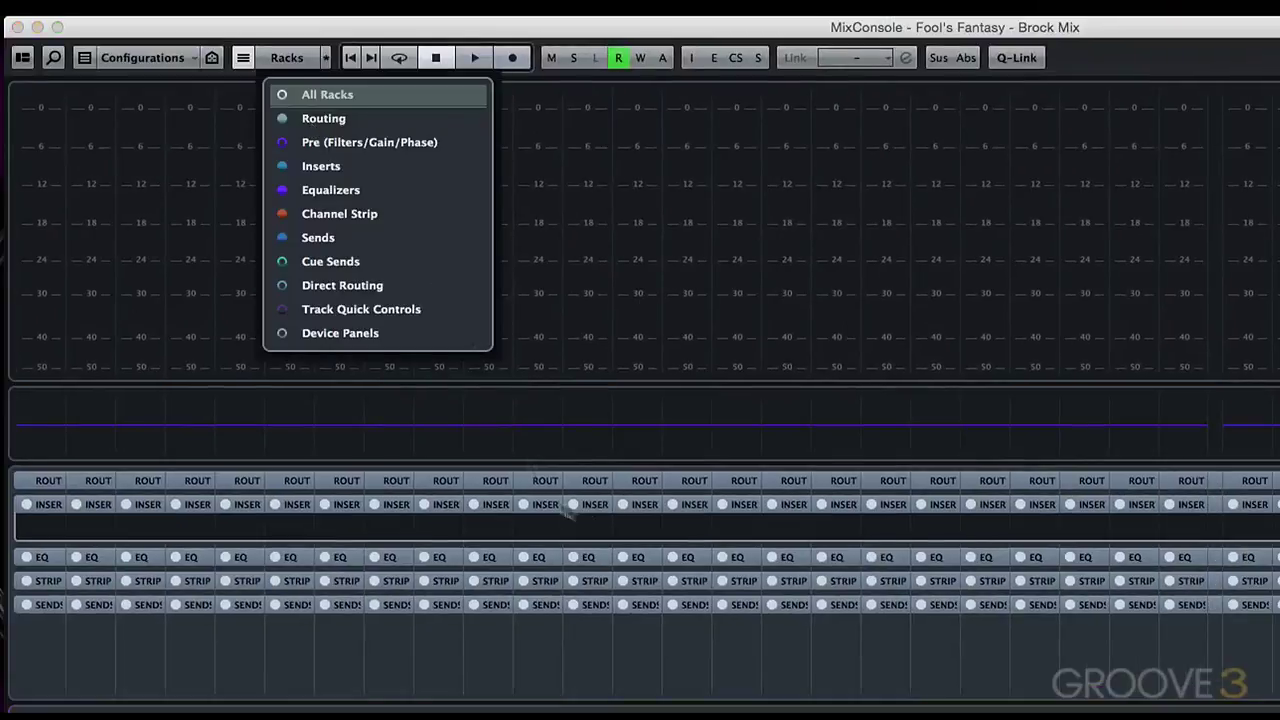
{"action": "left_click", "coordinate": [597, 481]}
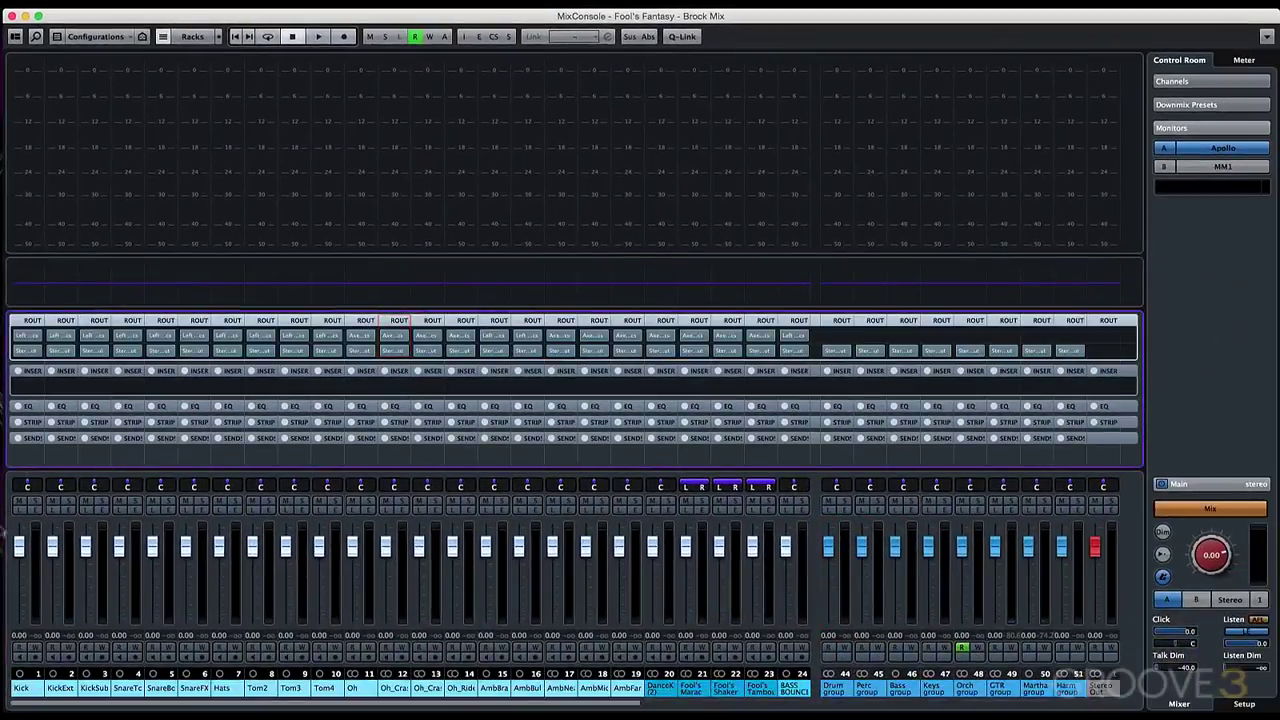
{"action": "left_click", "coordinate": [36, 557]}
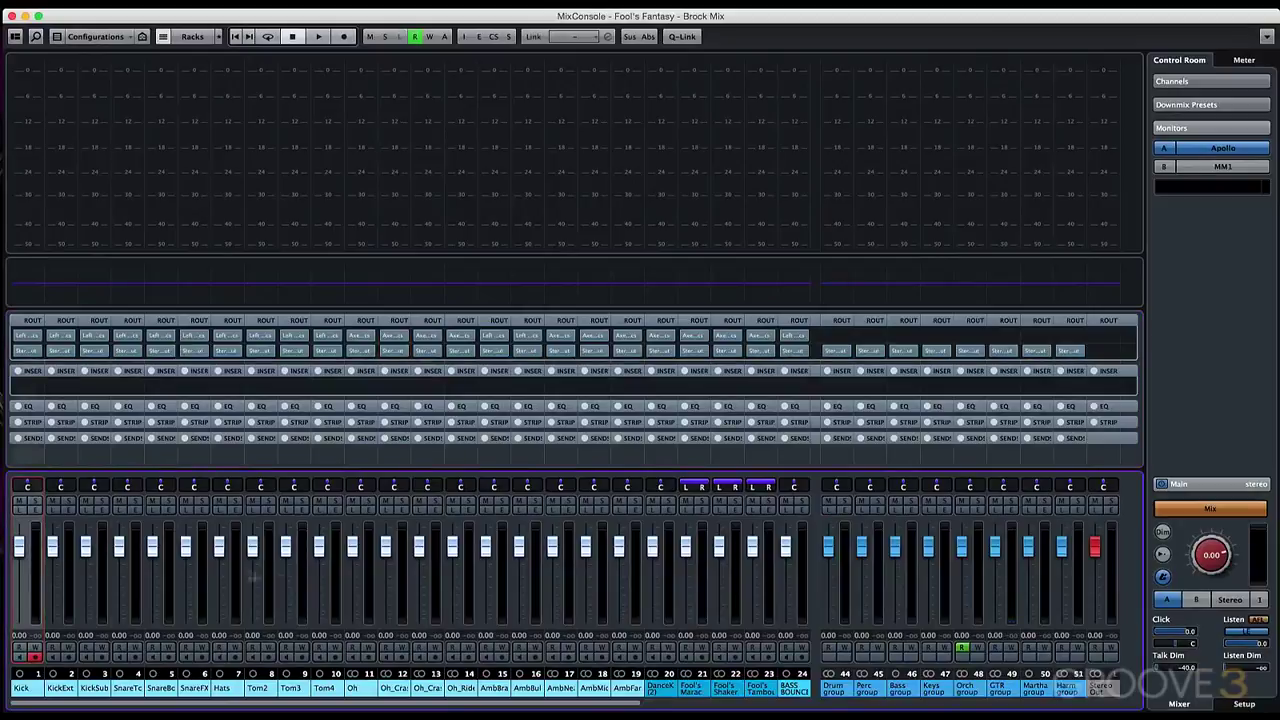
{"action": "left_click", "coordinate": [630, 600], "text": "shift"}
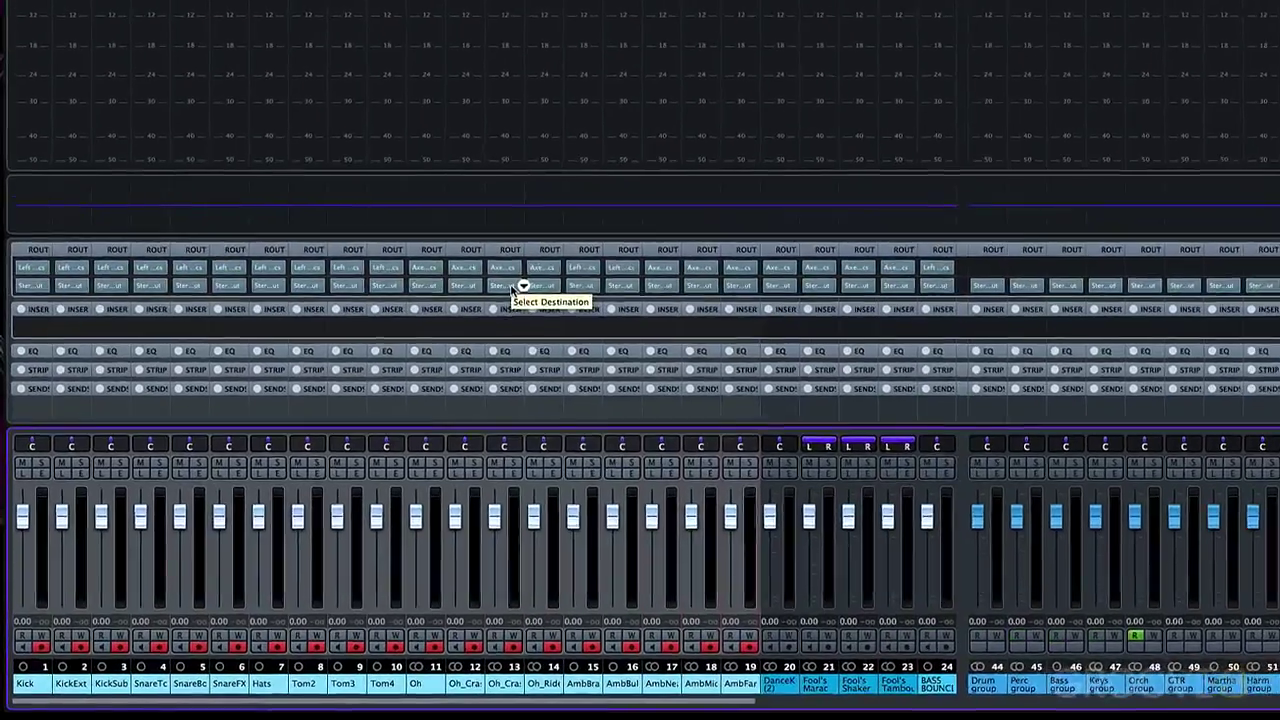
{"action": "left_click", "coordinate": [443, 351]}
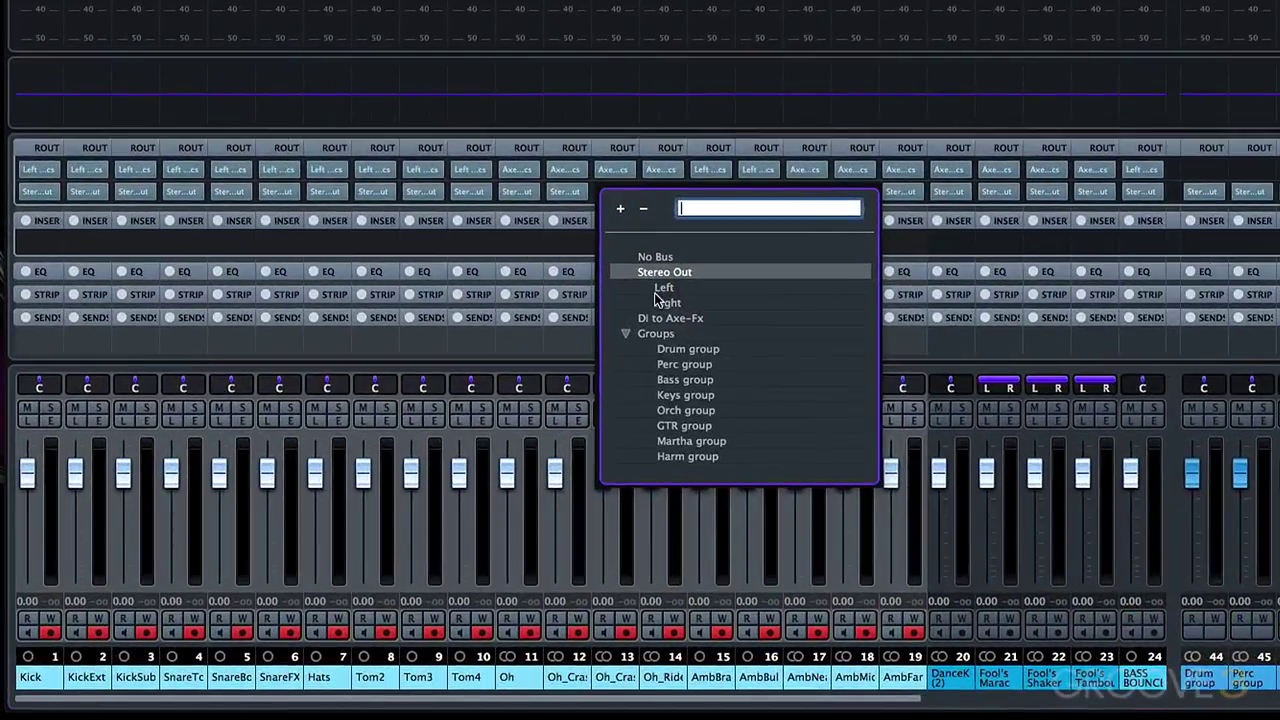
{"action": "left_click", "coordinate": [671, 348]}
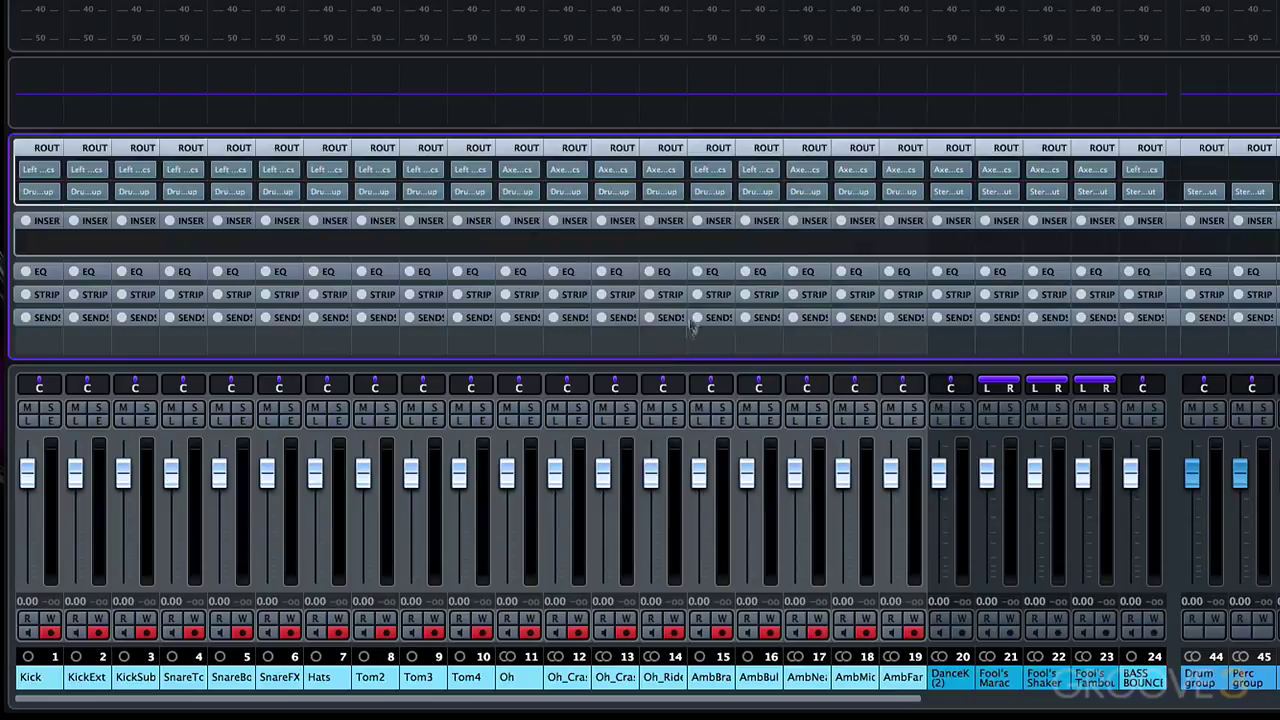
- Route DanceK and the Fool's percussion to the Perc group, and BASS BOUNCE to Bass
{"action": "left_click_drag", "start_coordinate": [873, 703], "coordinate": [1172, 705]}
{"action": "left_click", "coordinate": [575, 565]}
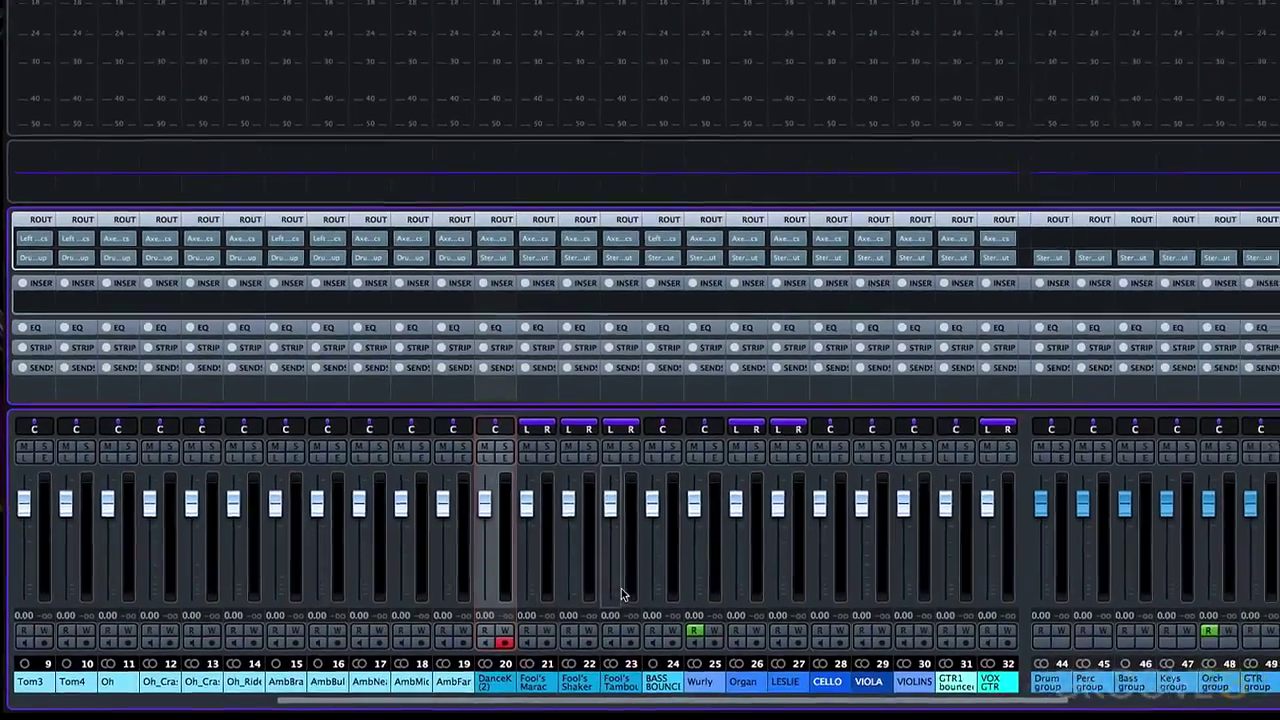
{"action": "left_click", "coordinate": [717, 567], "text": "shift"}
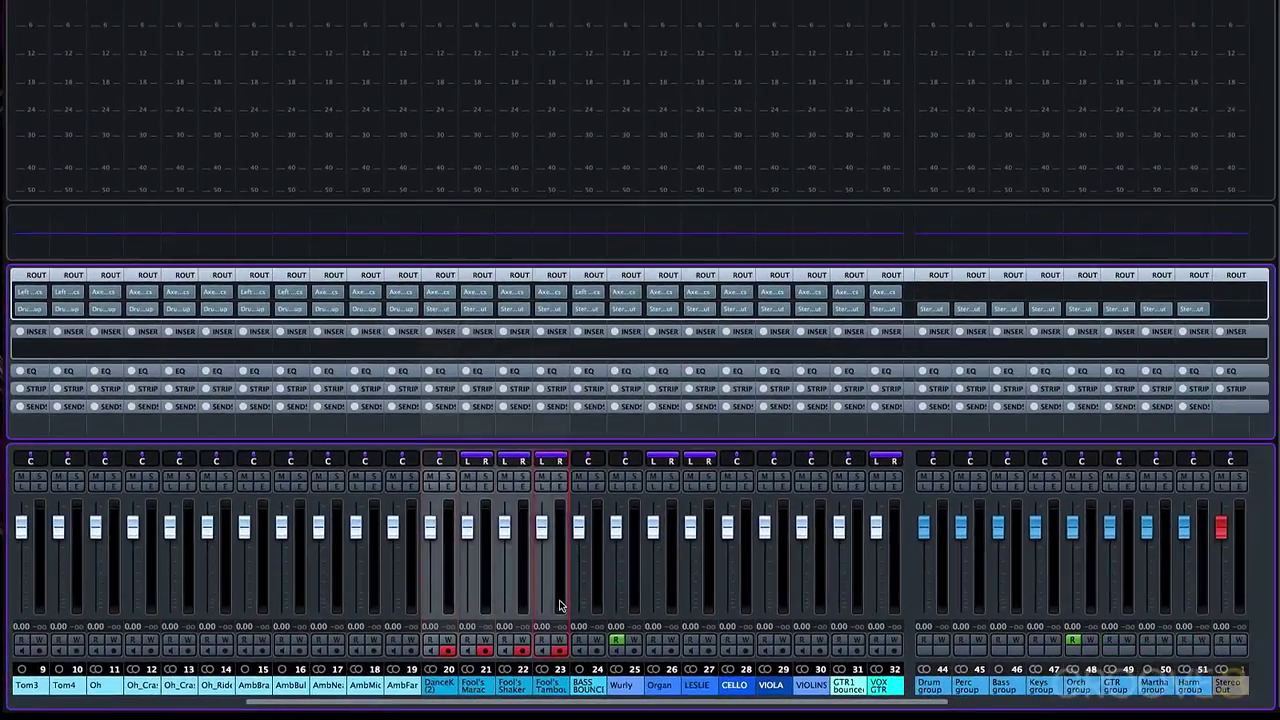
{"action": "left_click", "coordinate": [440, 309]}
{"action": "left_click", "coordinate": [500, 371]}
{"action": "left_click_drag", "start_coordinate": [500, 703], "coordinate": [617, 703]}
{"action": "left_click", "coordinate": [448, 557]}
{"action": "left_click", "coordinate": [442, 309]}
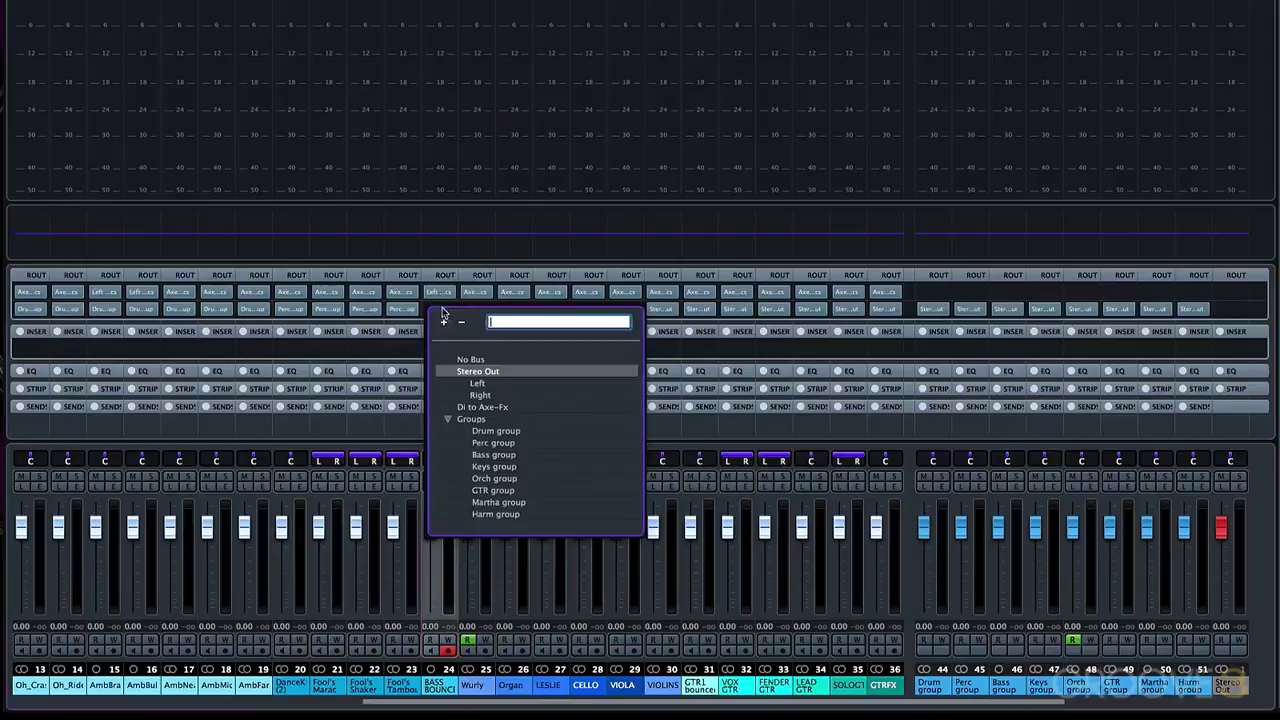
{"action": "left_click", "coordinate": [484, 454]}
- Route Wurly, Organ and LESLIE to the Keys group, and CELLO, VIOLA, VIOLINS to Orch
{"action": "left_click", "coordinate": [486, 590]}
{"action": "left_click", "coordinate": [558, 598], "text": "shift"}
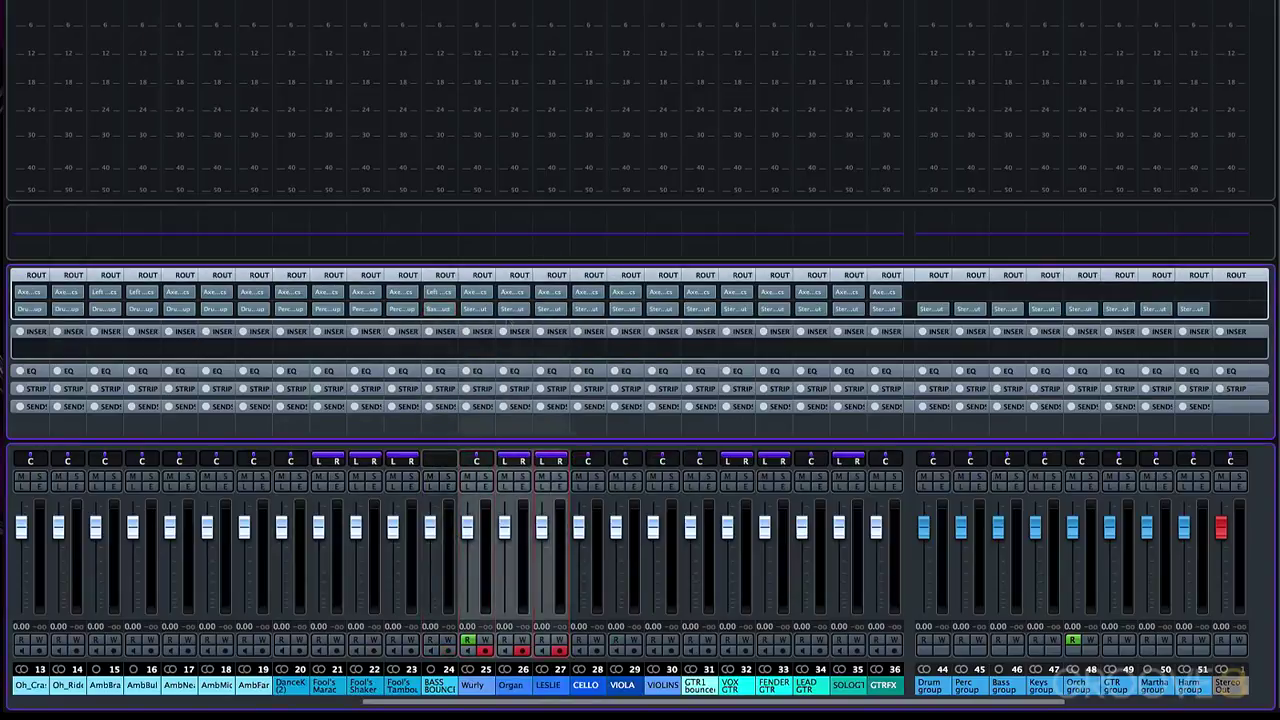
{"action": "left_click", "coordinate": [515, 309]}
{"action": "left_click", "coordinate": [570, 461]}
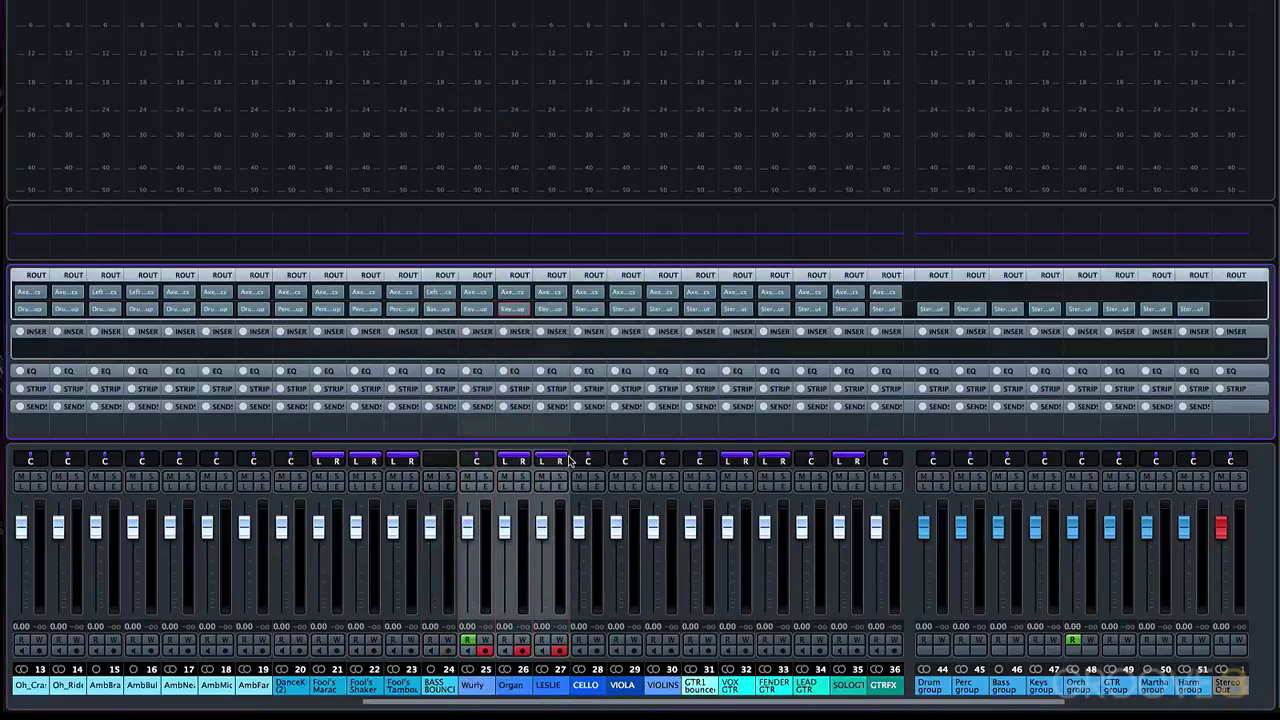
{"action": "left_click", "coordinate": [595, 595]}
{"action": "left_click", "coordinate": [666, 594], "text": "shift"}
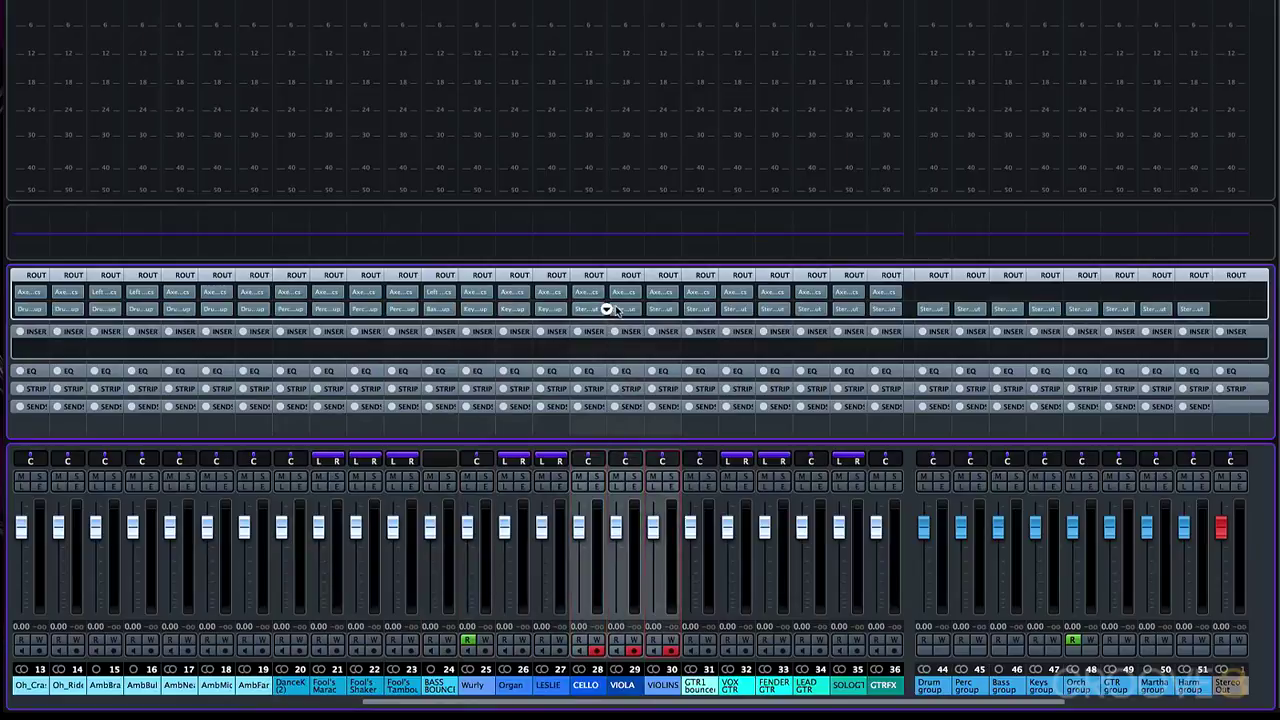
{"action": "left_click", "coordinate": [607, 307]}
{"action": "left_click", "coordinate": [677, 485]}
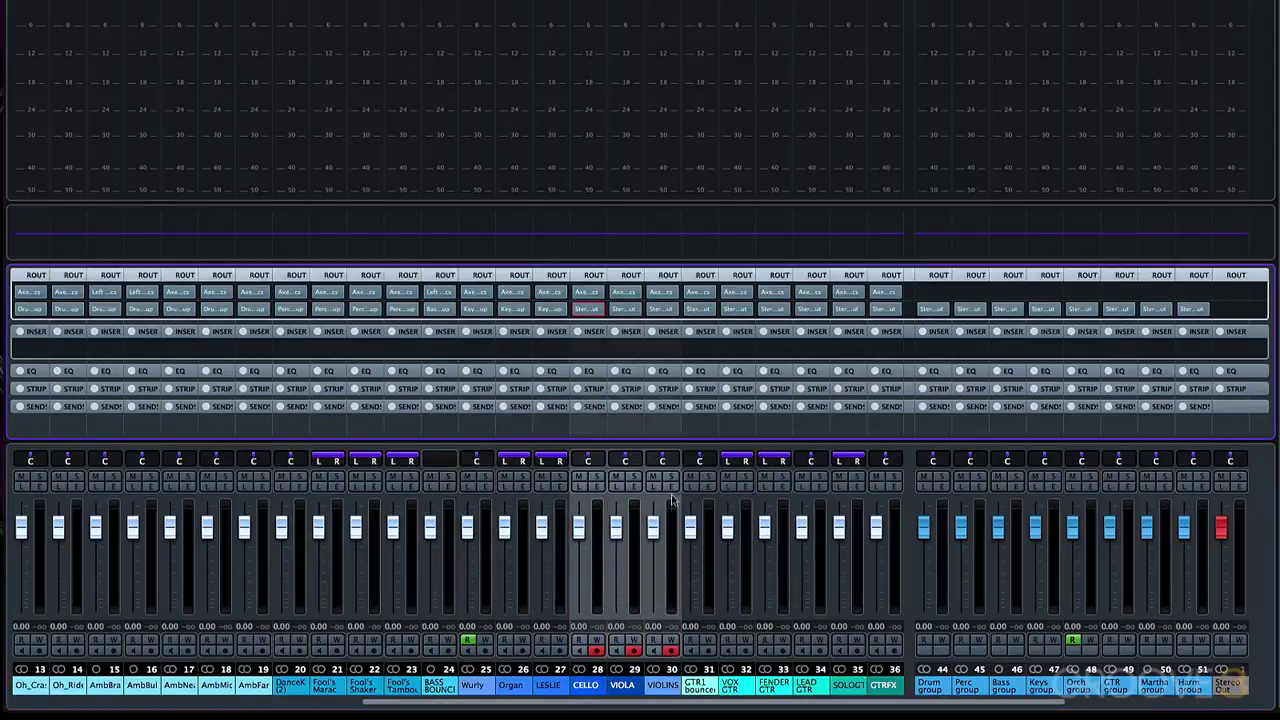
- Route GTR1 through GTRFX to GTR, Martha comp to Martha, and HARM1–HARM5 to Harm
{"action": "scroll", "coordinate": [675, 502], "scroll_direction": "right", "scroll_amount": 6}
{"action": "left_click", "coordinate": [486, 608]}
{"action": "left_click", "coordinate": [660, 610], "text": "shift"}
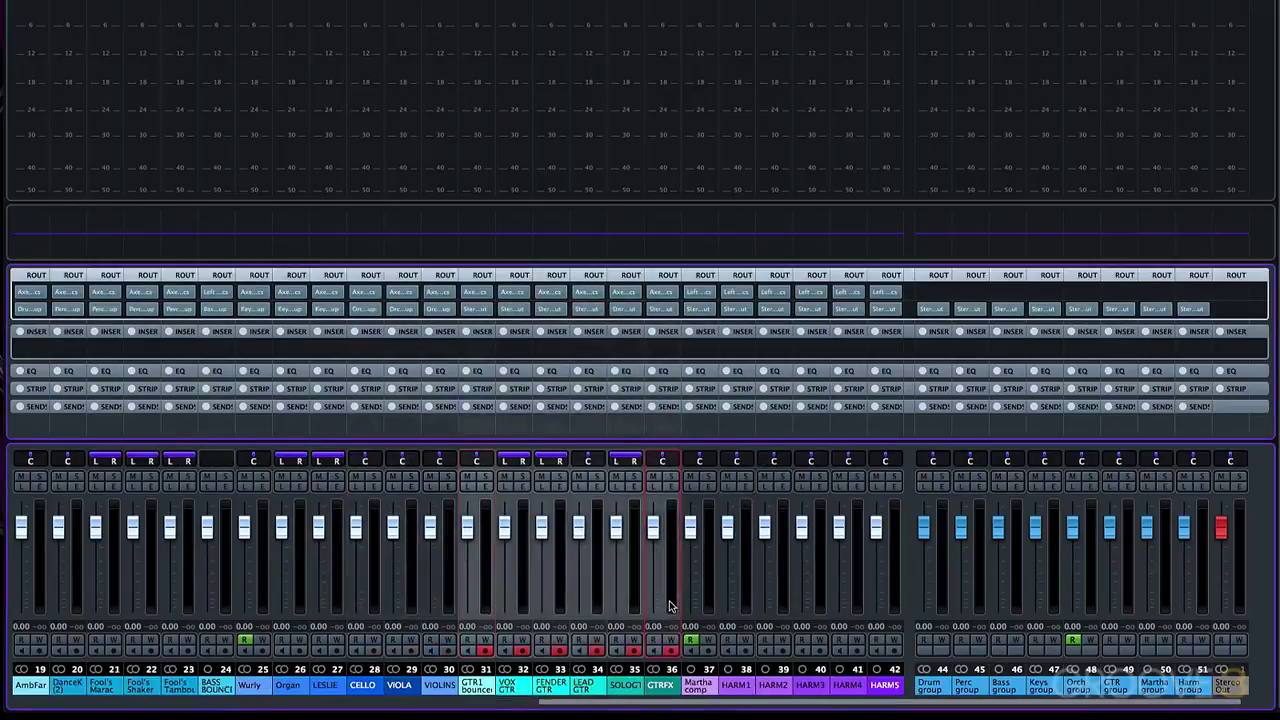
{"action": "left_click", "coordinate": [624, 308]}
{"action": "left_click", "coordinate": [688, 491]}
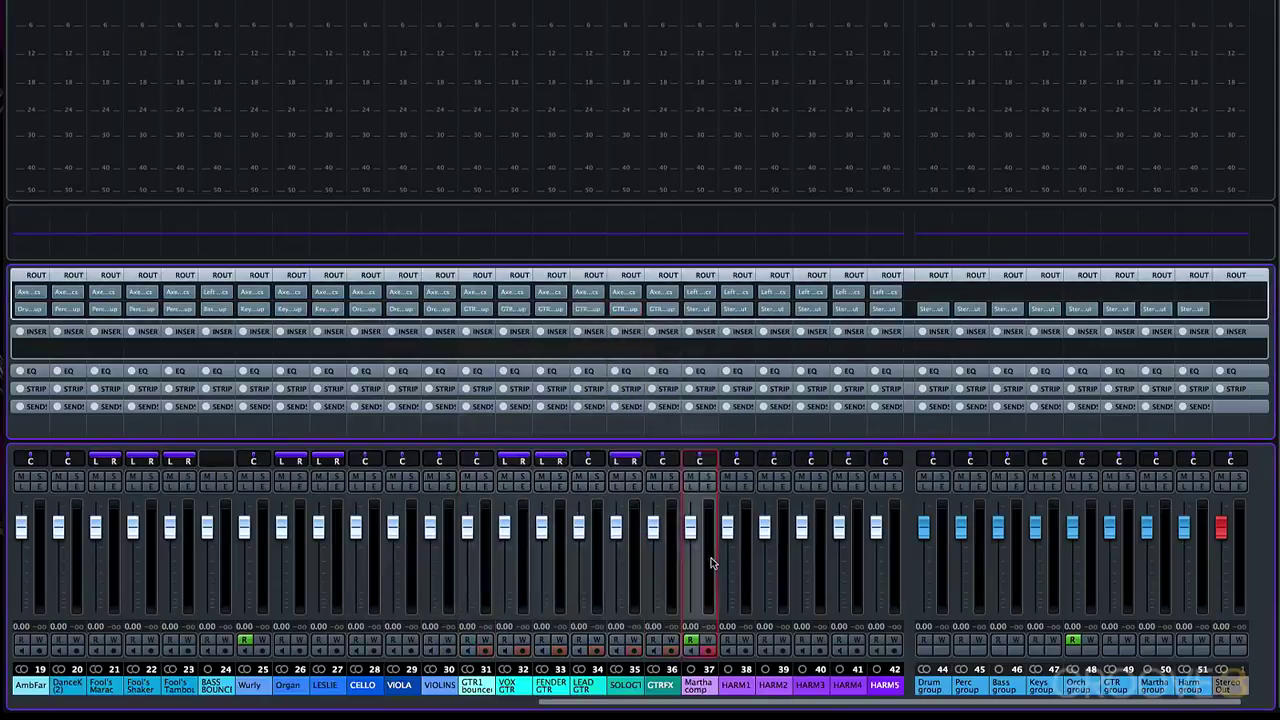
{"action": "left_click", "coordinate": [699, 309]}
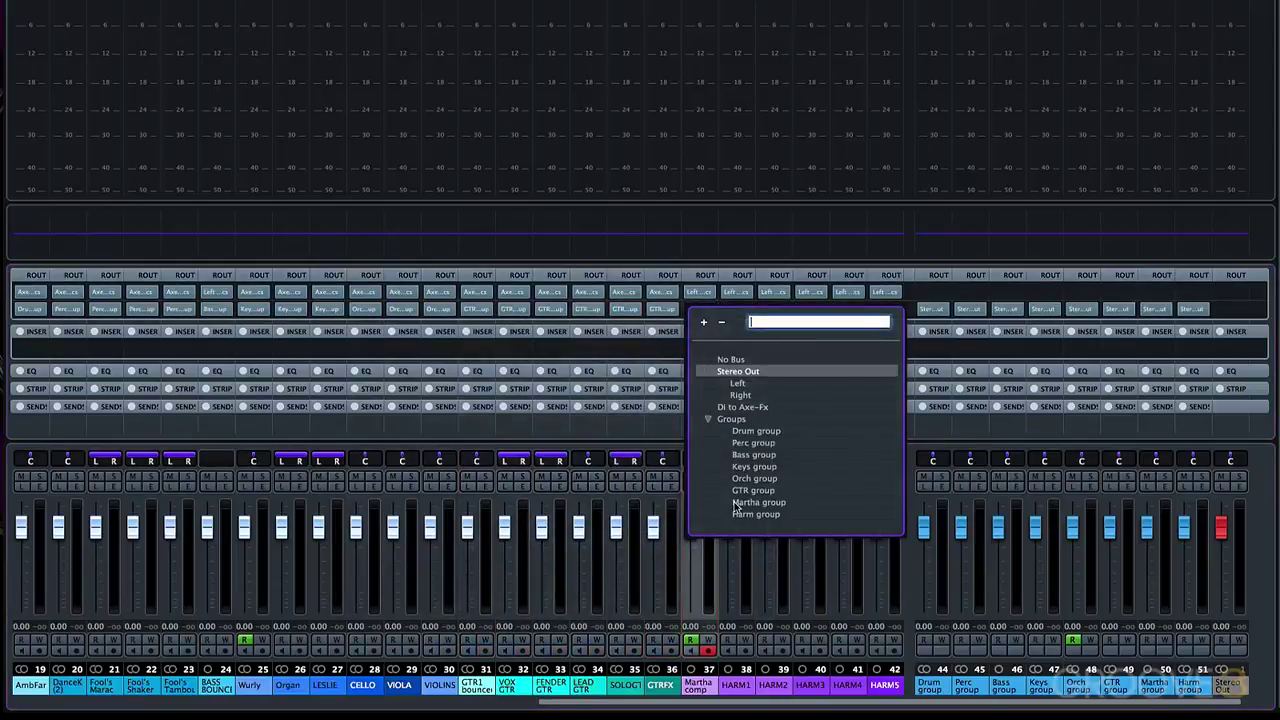
{"action": "left_click", "coordinate": [758, 502]}
{"action": "left_click", "coordinate": [746, 583]}
{"action": "left_click", "coordinate": [894, 586], "text": "shift"}
{"action": "left_click", "coordinate": [762, 302]}
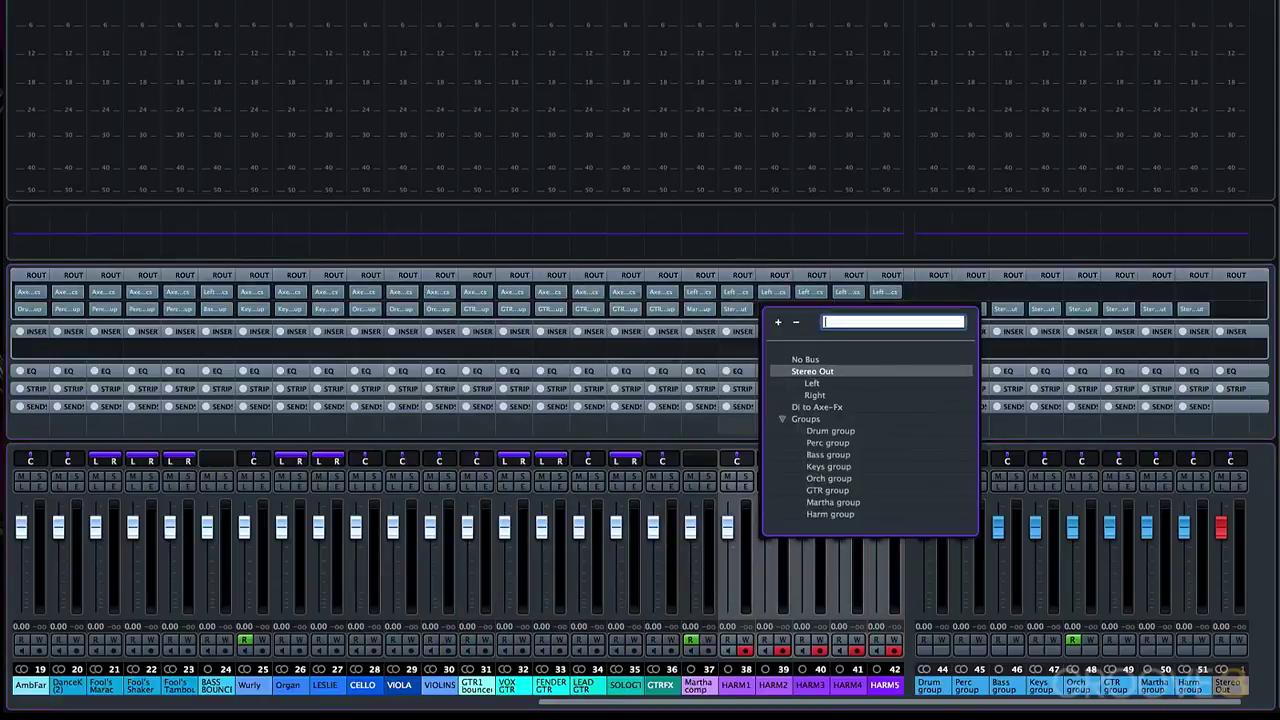
{"action": "left_click", "coordinate": [829, 517]}
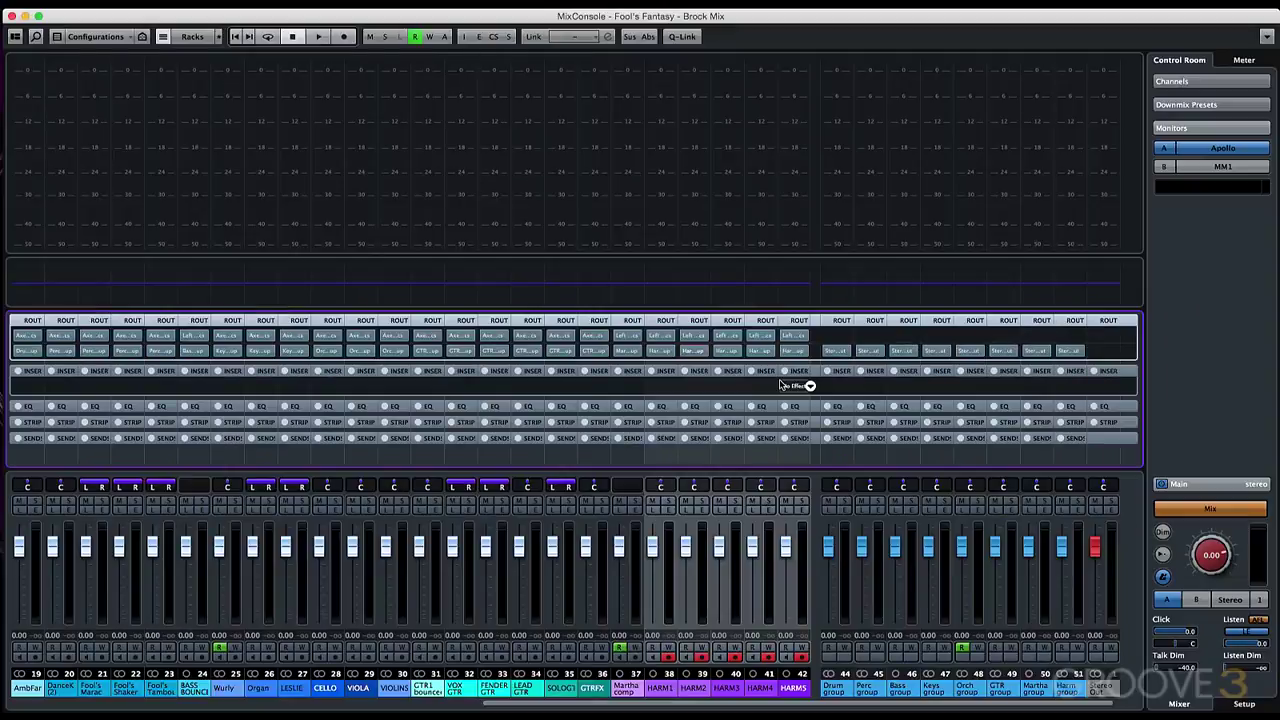
- Hide the Routing, Equalizers and Channel Strip racks so the MixConsole shows only Inserts and Sends
{"action": "left_click", "coordinate": [199, 38]}
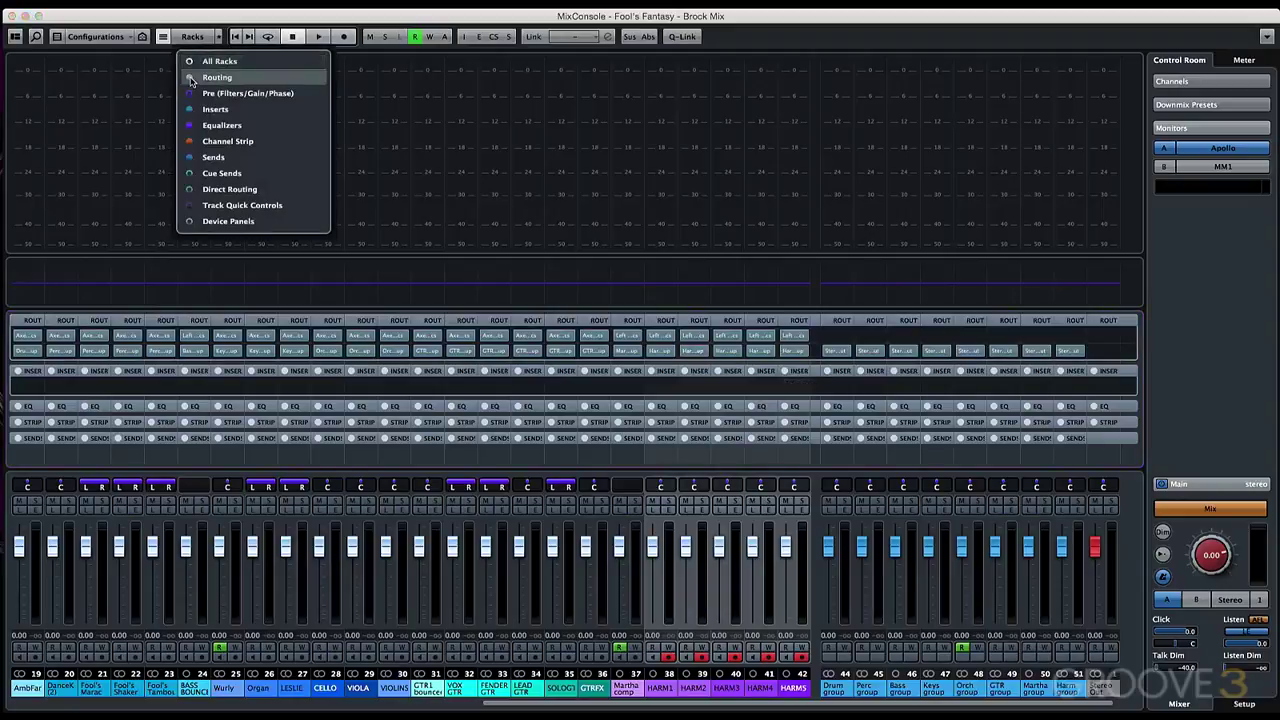
{"action": "left_click", "coordinate": [190, 77]}
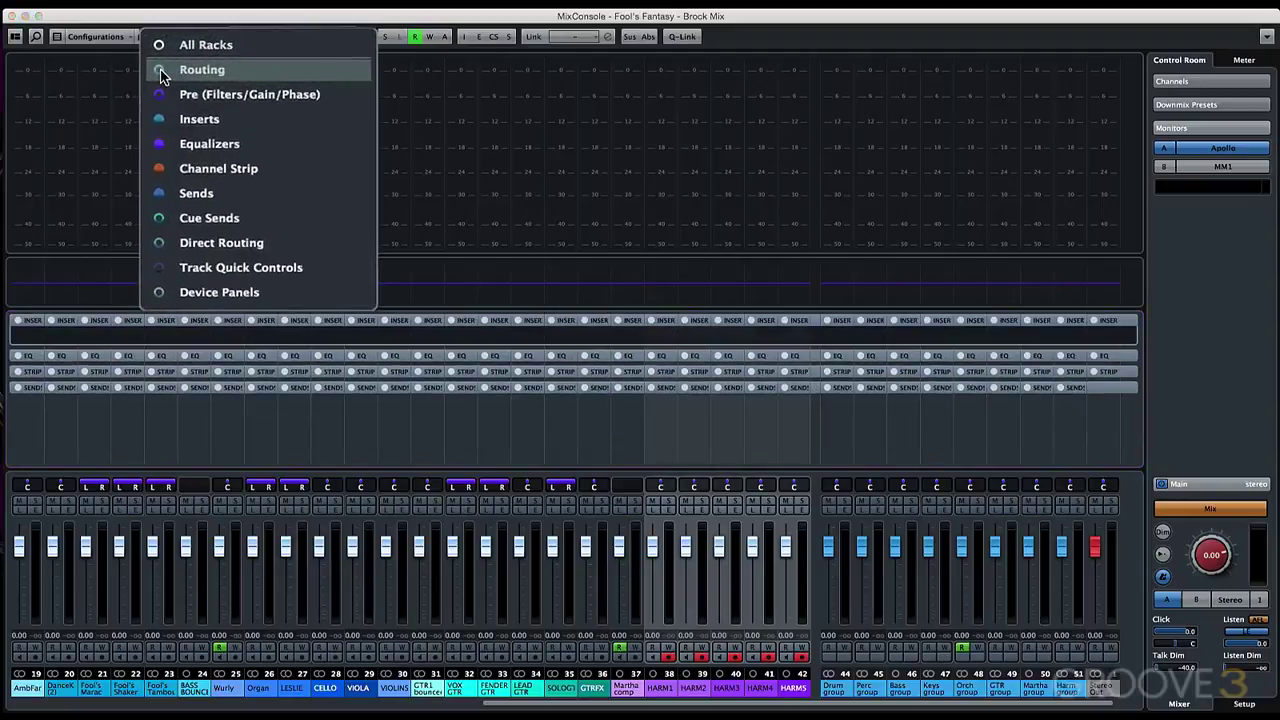
{"action": "left_click", "coordinate": [160, 145]}
{"action": "left_click", "coordinate": [190, 141]}
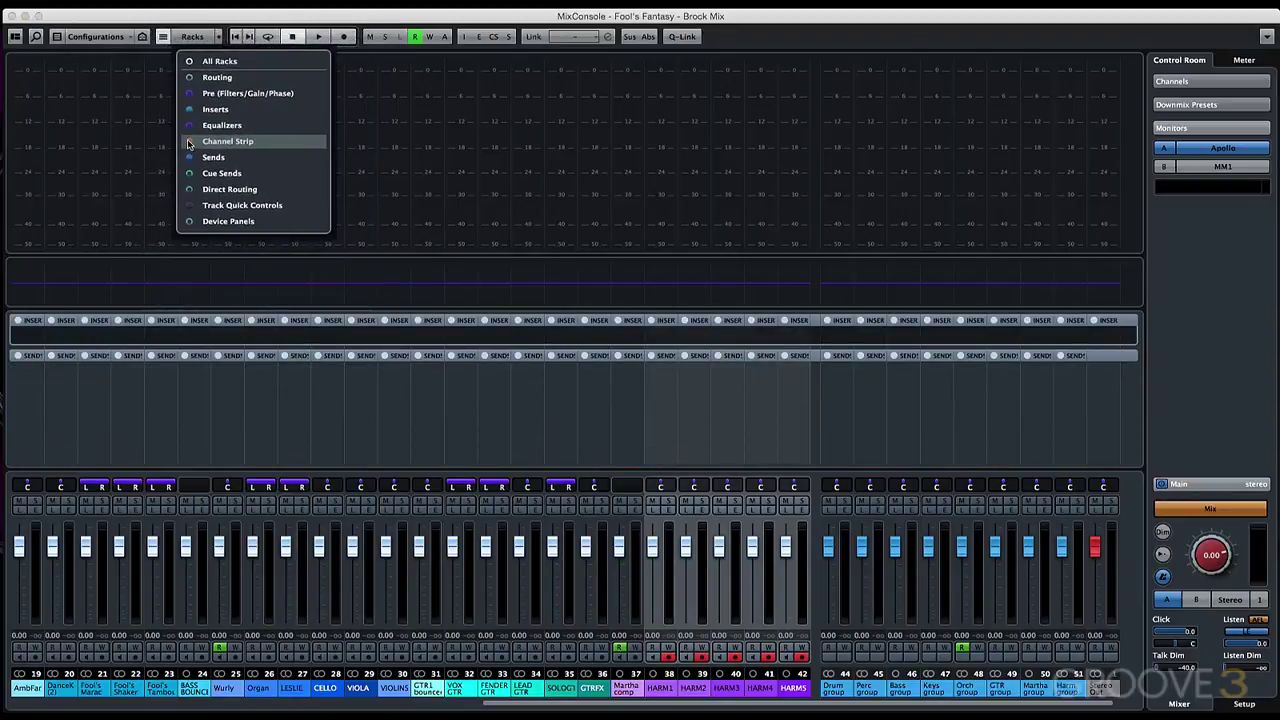
{"action": "left_click", "coordinate": [735, 42]}
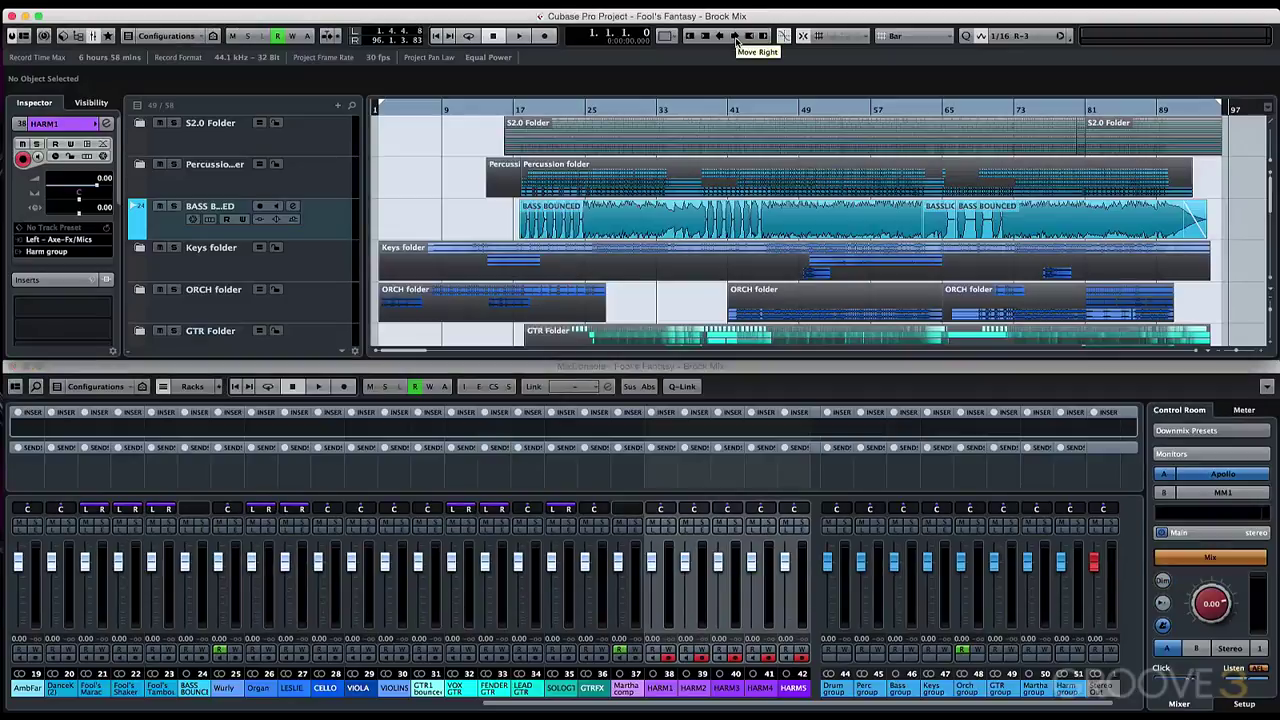
- Select the S2.0 Folder, shrink all track heights, move the project cursor to bar 96, and open Project Setup
{"action": "left_click", "coordinate": [331, 127]}
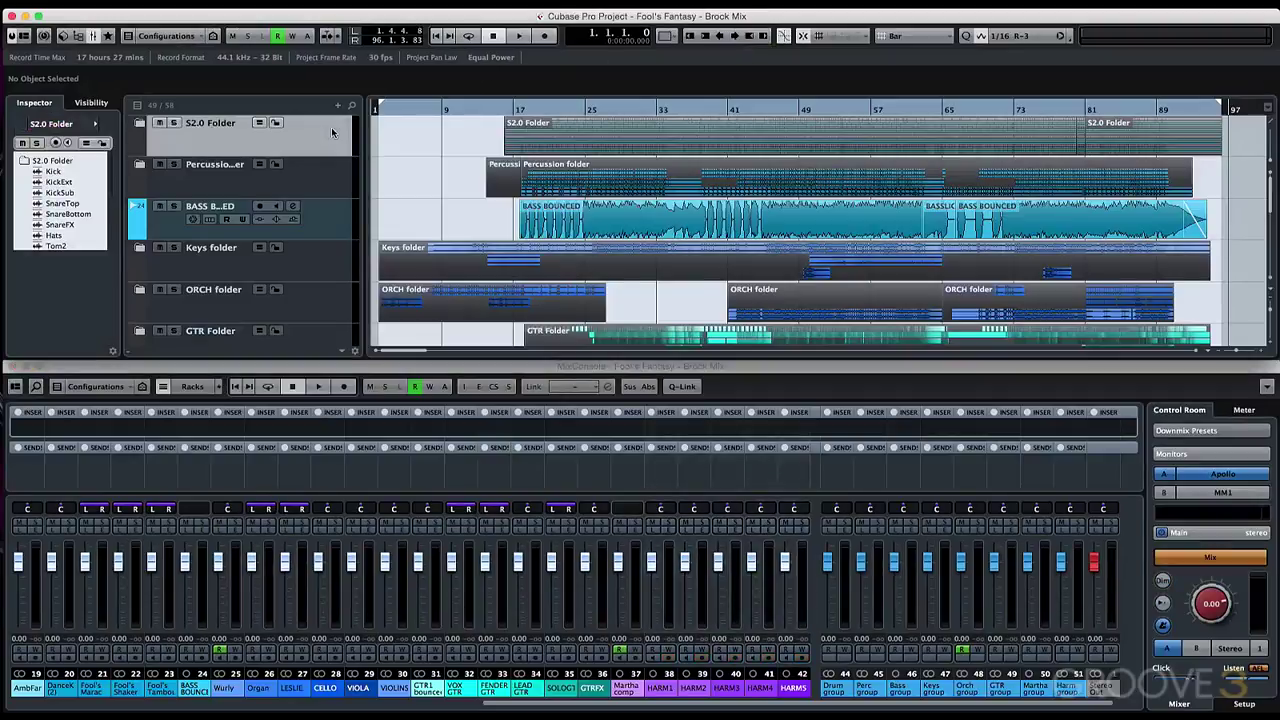
{"action": "key", "text": "shift+g"}
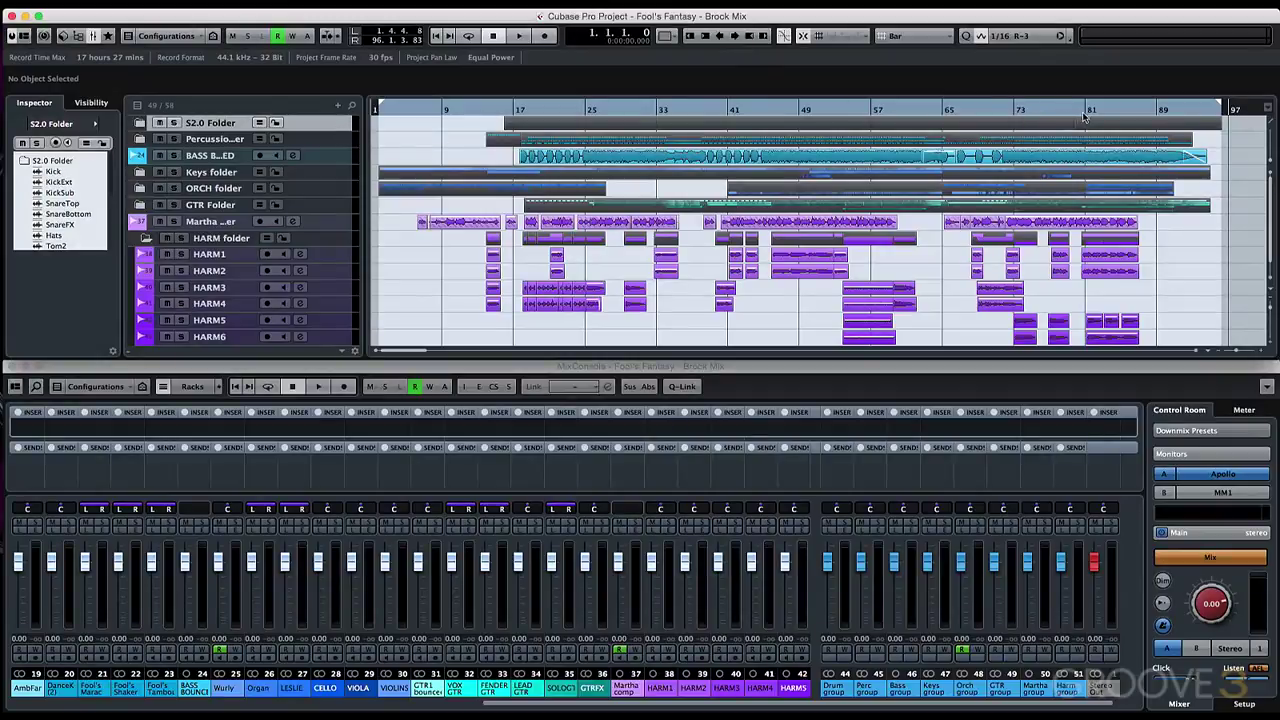
{"action": "left_click_drag", "start_coordinate": [1085, 117], "coordinate": [1219, 118]}
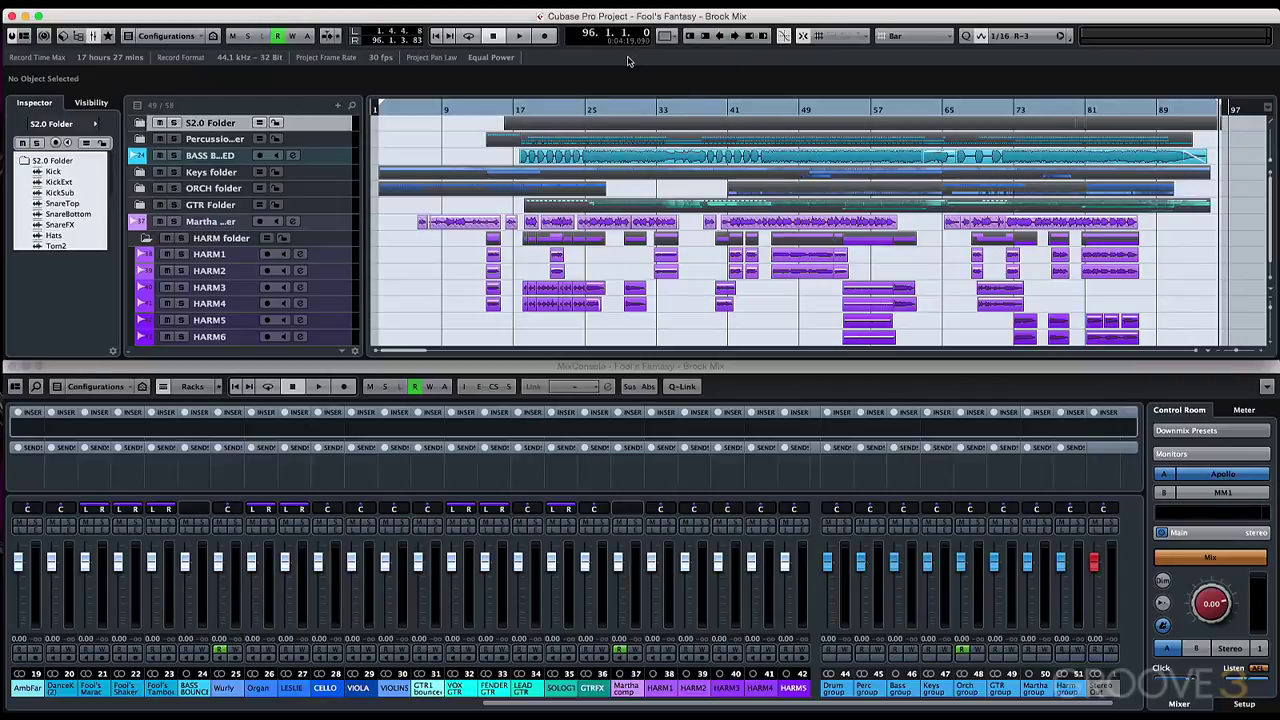
{"action": "key", "text": "shift+s"}
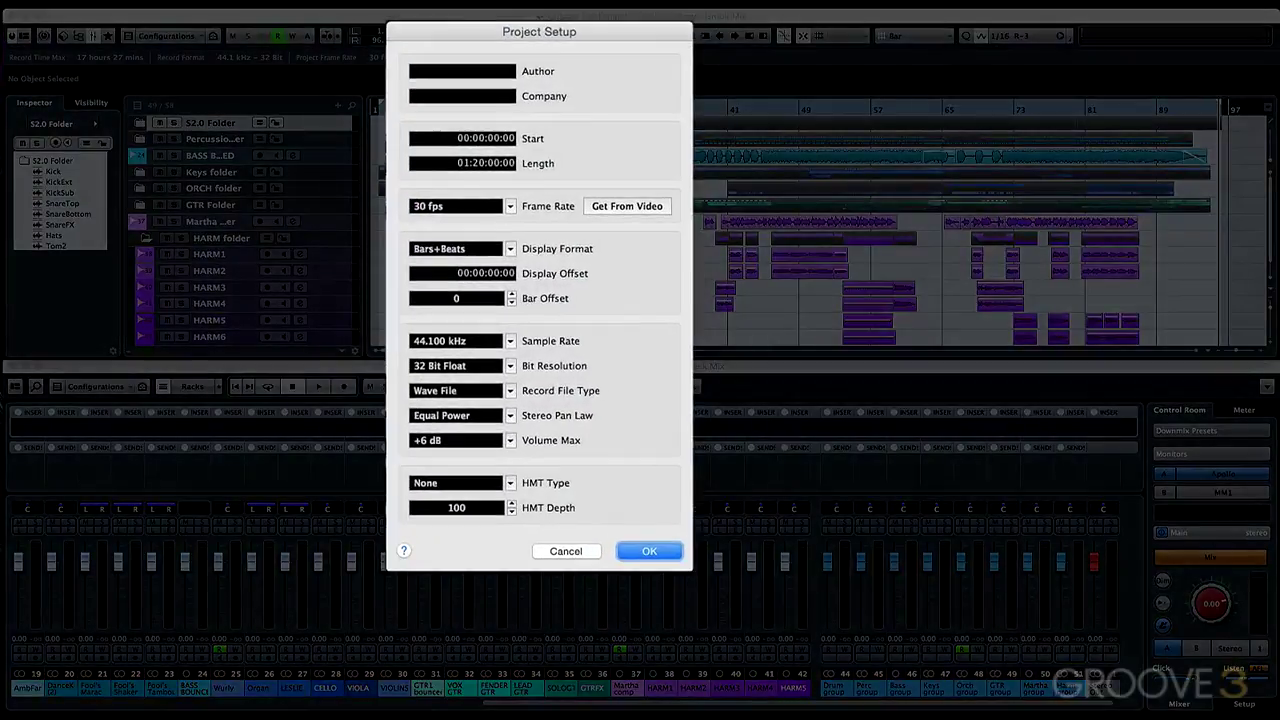
- Enter the artist's name as Author and 'Stranded on a Planet' as Company
{"action": "left_click", "coordinate": [500, 71]}
{"action": "type", "text": "Mac"}
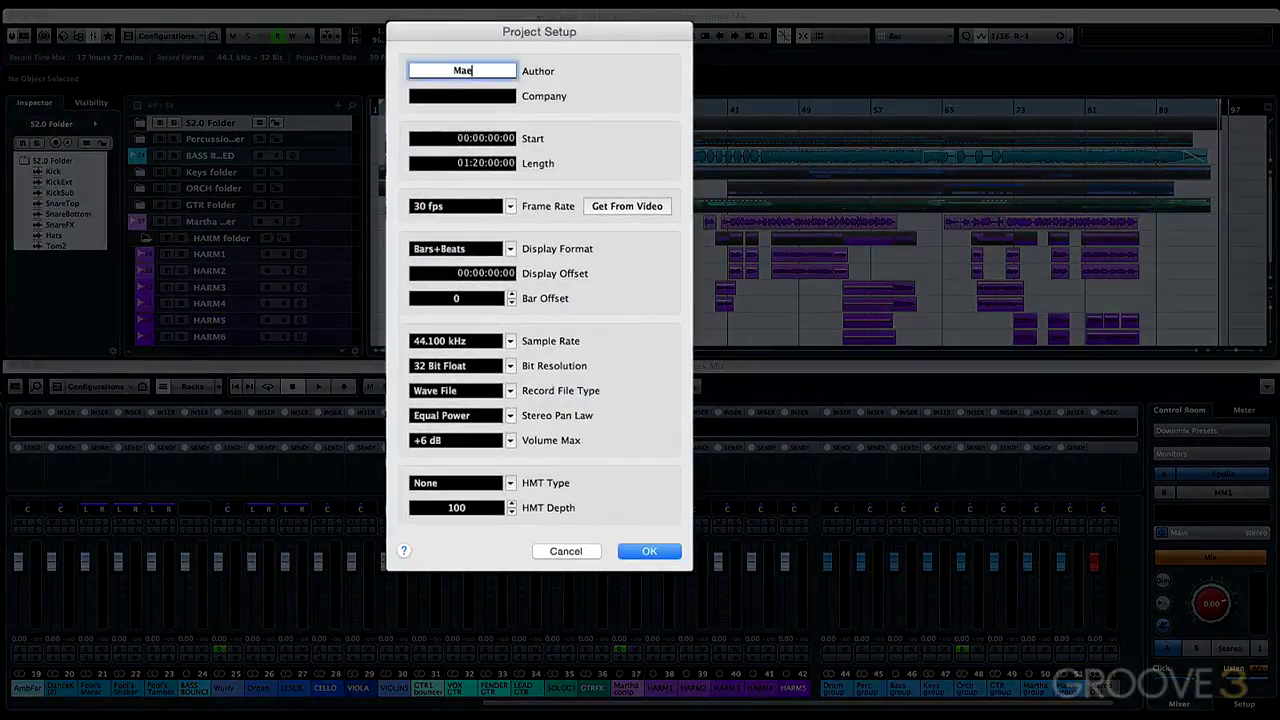
{"action": "type", "text": "ae"}
{"action": "key", "text": "BackSpace"}
{"action": "type", "text": "rtha Bernard"}
{"action": "type", "text": " the Significan"}
{"action": "type", "text": "t Others"}
{"action": "left_click", "coordinate": [462, 96]}
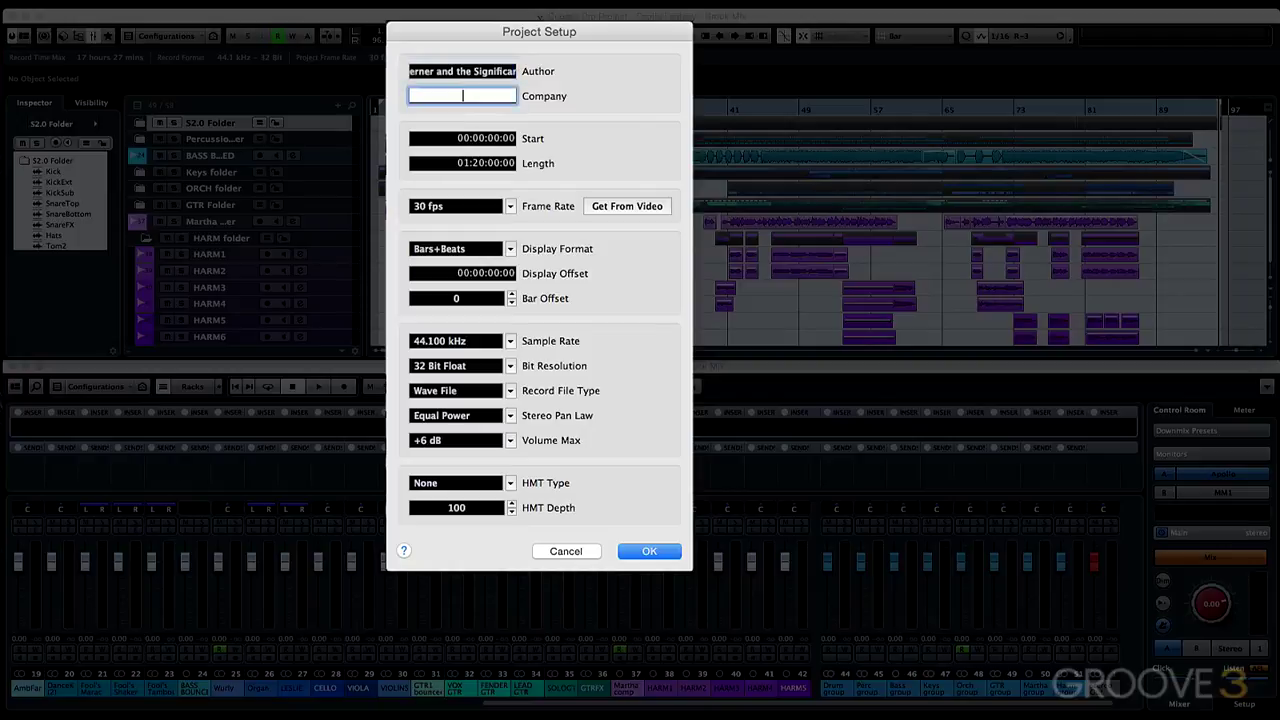
{"action": "type", "text": "Stranded on a Planet"}
- Set the project length to 00:04:30:00 and confirm the Project Setup changes
{"action": "left_click", "coordinate": [466, 165]}
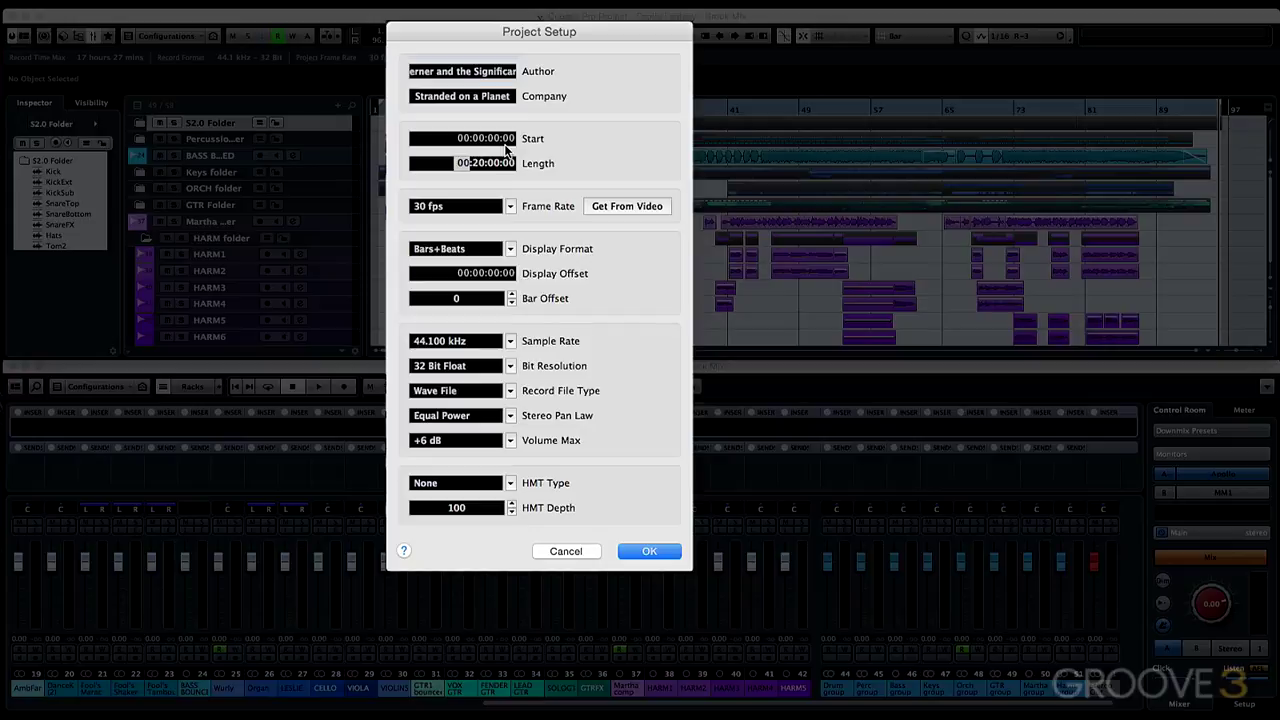
{"action": "key", "text": "Right"}
{"action": "type", "text": "4:30"}
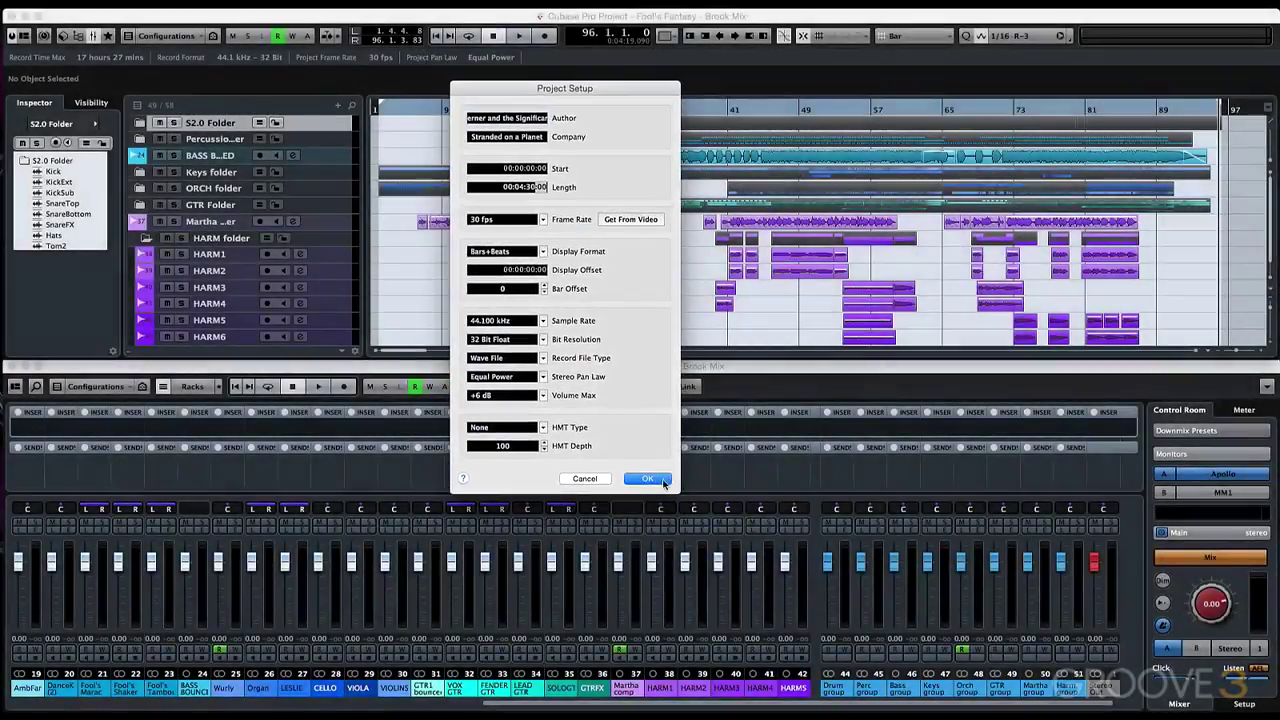
{"action": "left_click", "coordinate": [648, 479]}
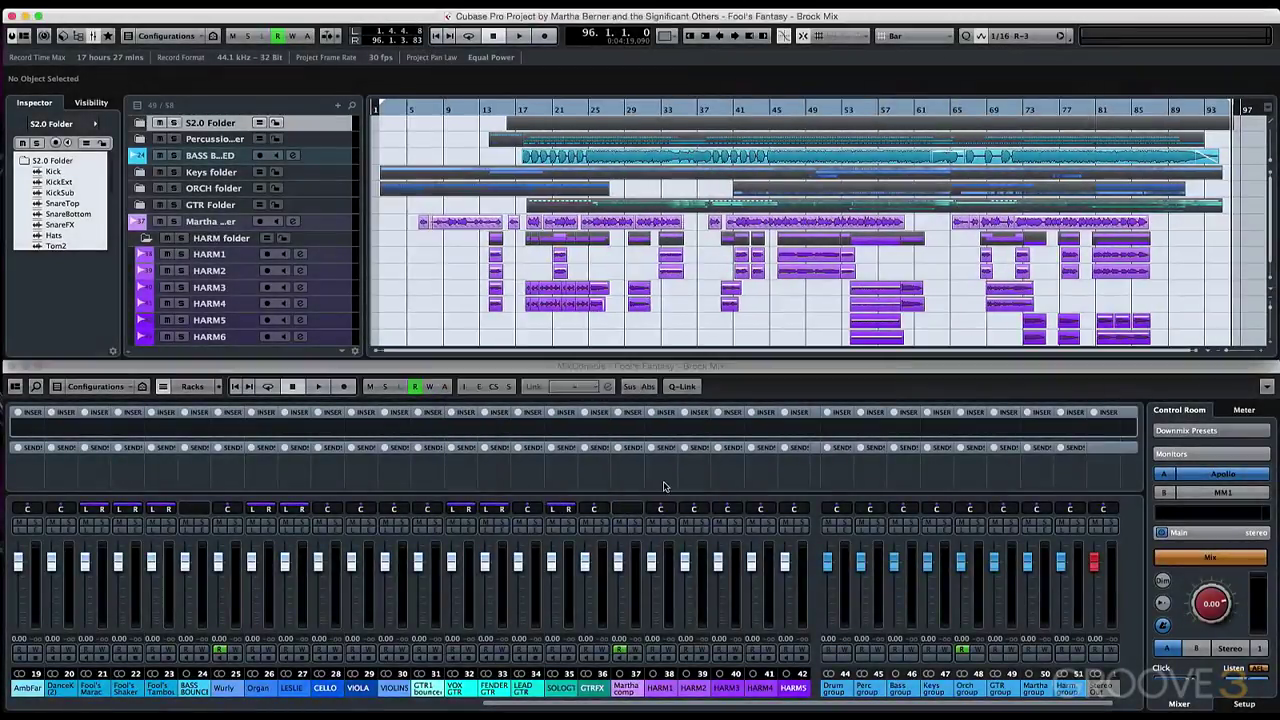